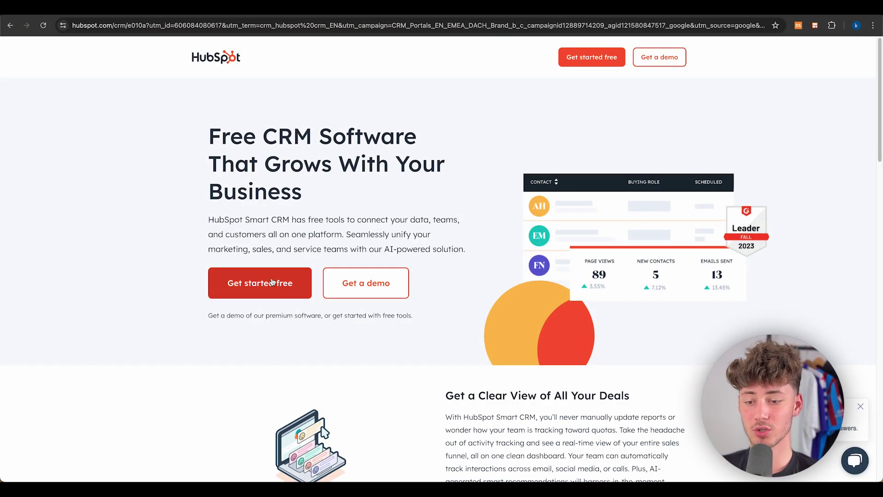
Start the free CRM sign-up, answering No to prior customer software experience and Yes to knowing which problems to solve.
click(272, 282)
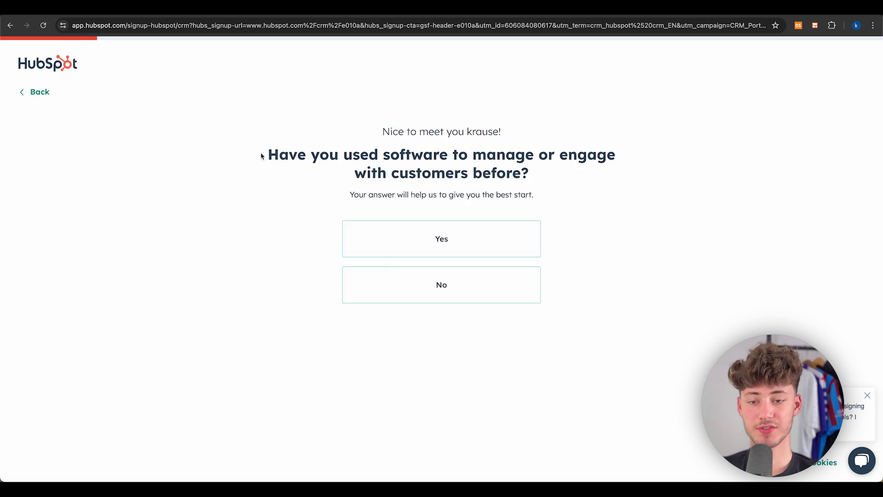
drag(262, 157, 536, 189)
click(482, 194)
click(418, 288)
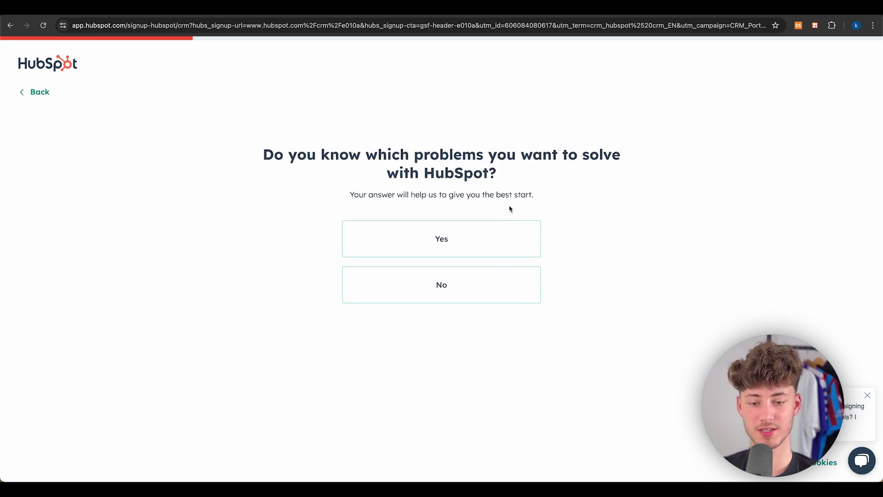
click(450, 237)
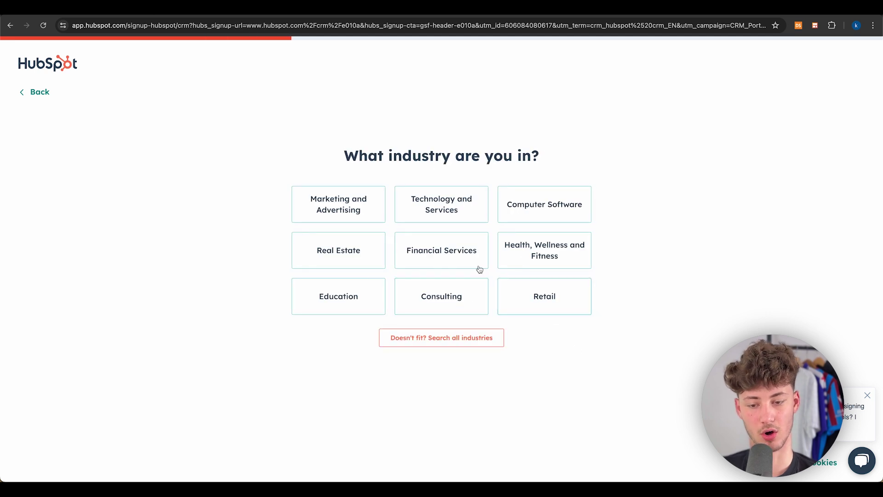
Fill in the business profile with industry Retail, role Owner, company name Krause Tutorials and the first company-size option.
click(541, 299)
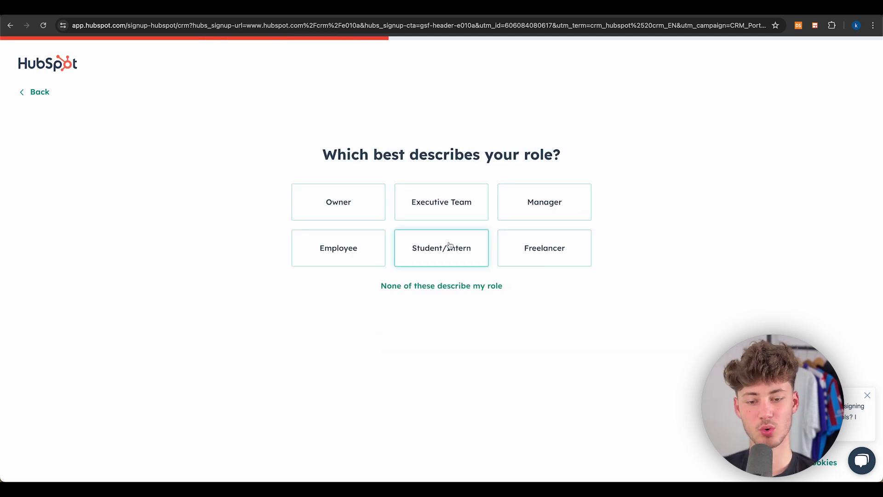
click(363, 205)
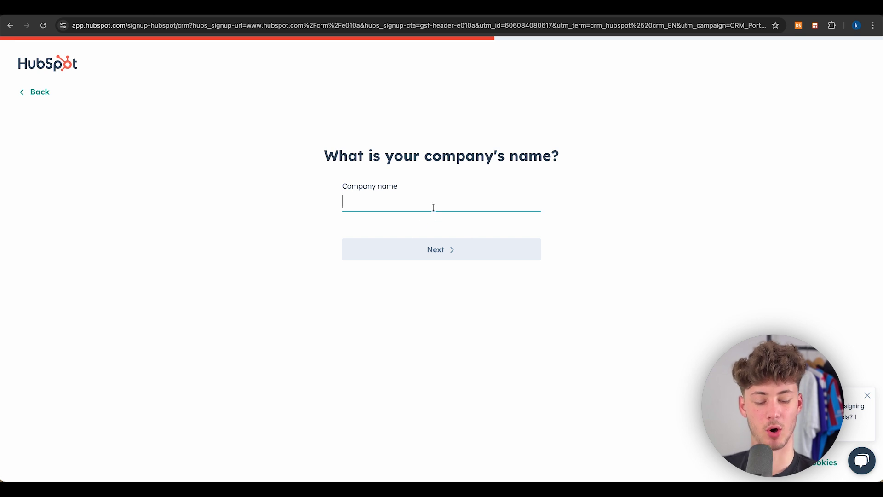
text(Krause Tutorials)
click(459, 254)
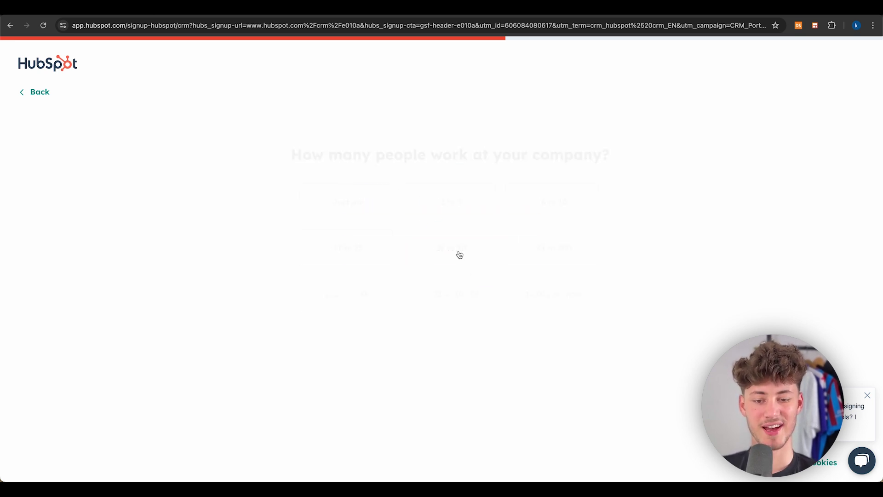
click(357, 199)
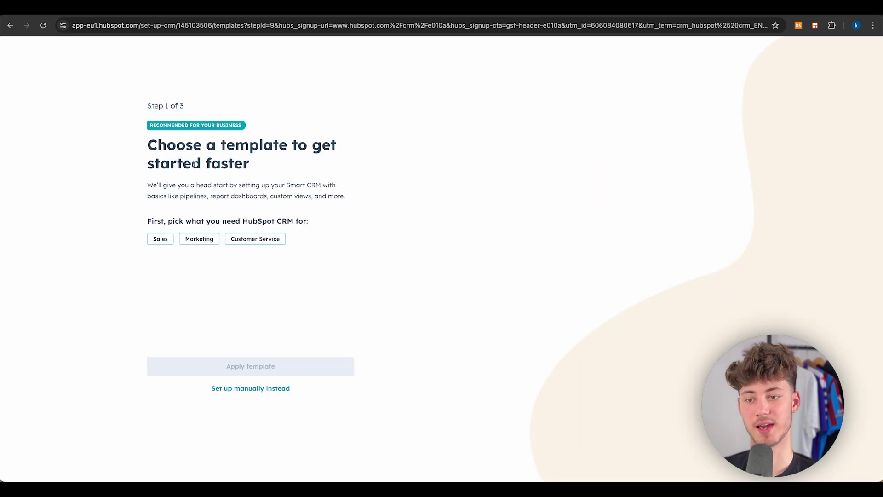
Finish the three-step CRM setup by choosing manual setup, using the sample contacts and skipping teammate invitations.
drag(217, 139, 327, 140)
click(324, 139)
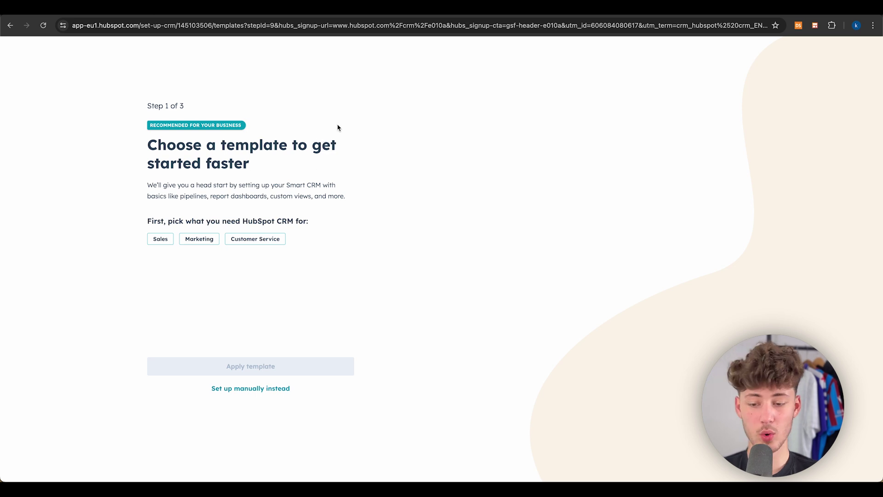
click(257, 389)
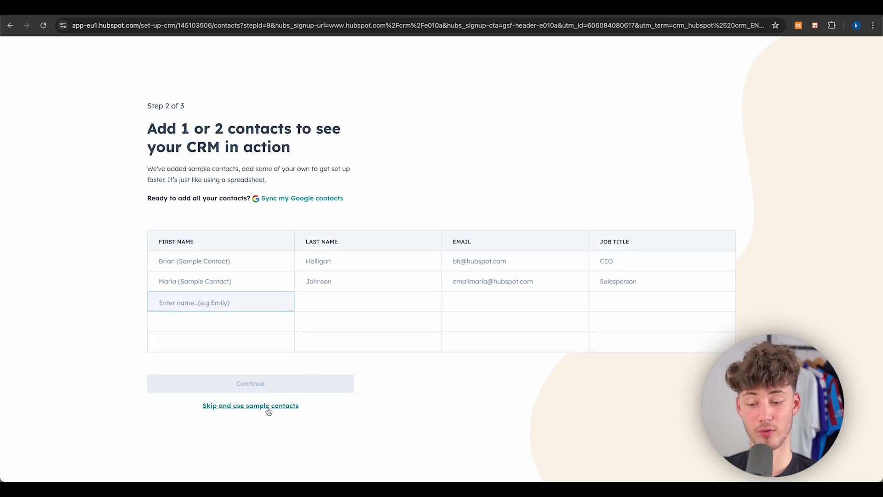
click(249, 409)
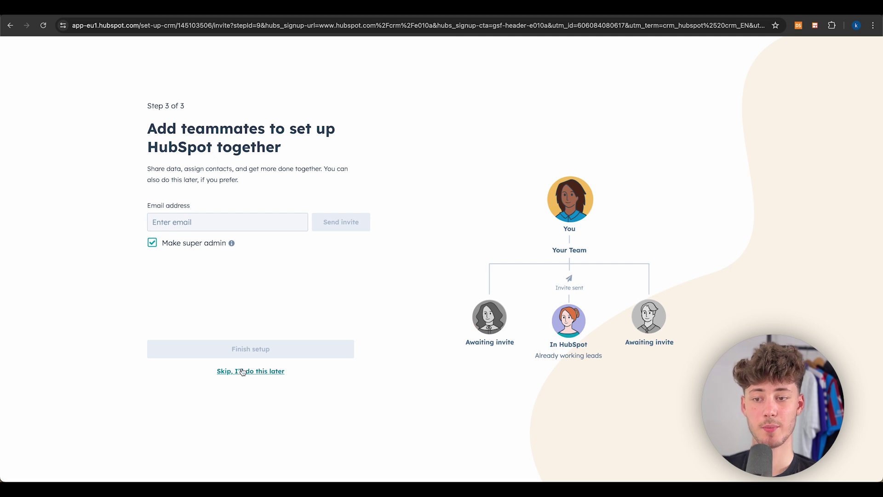
click(258, 371)
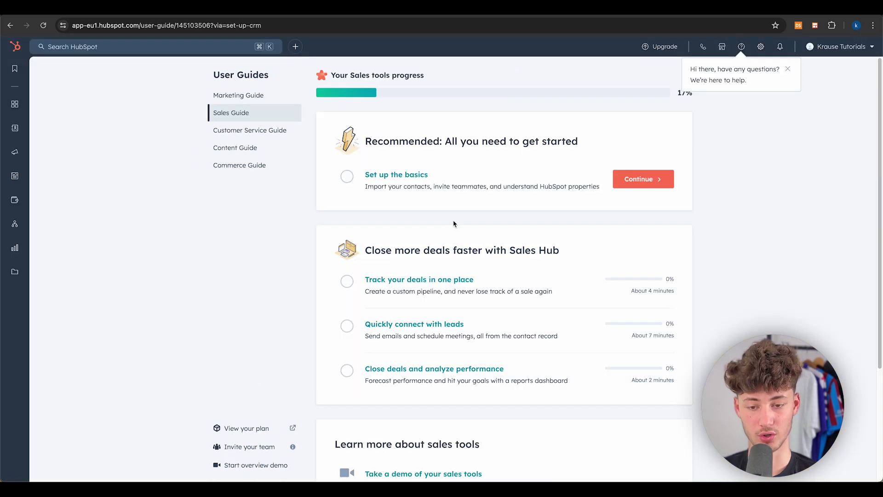
Dismiss the help prompt and open the CRM's Contacts list.
click(787, 69)
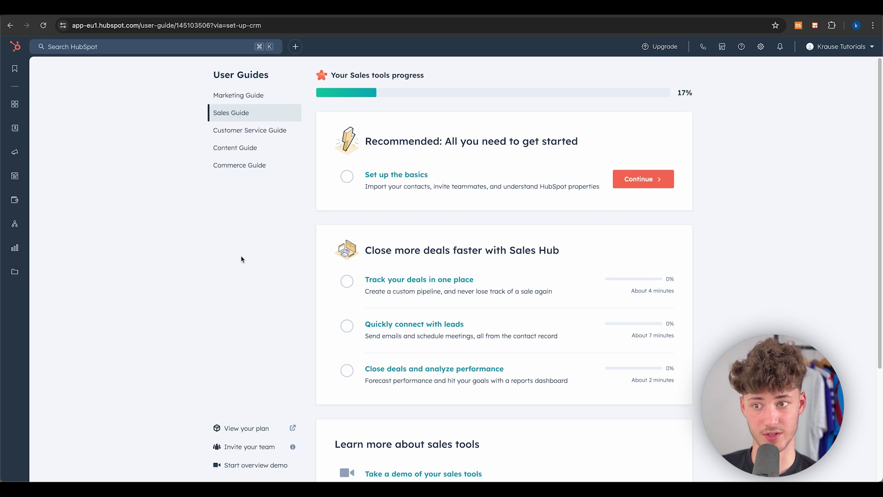
mouse_move(18, 224)
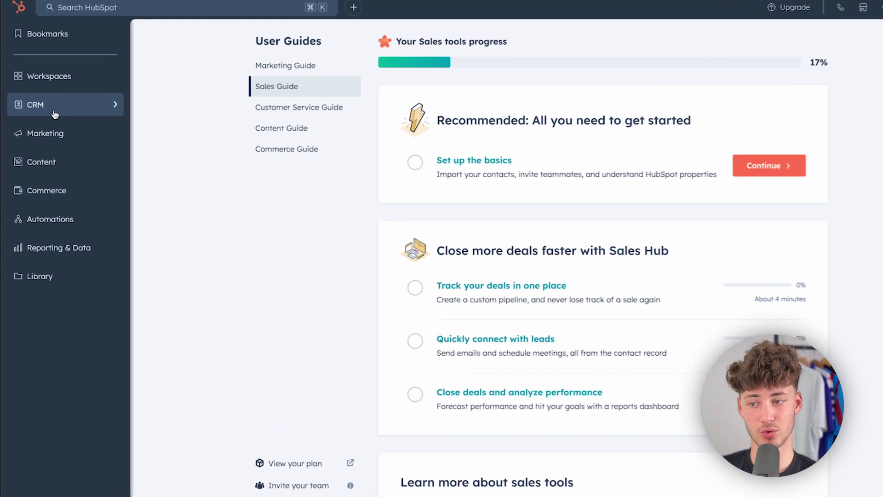
click(68, 113)
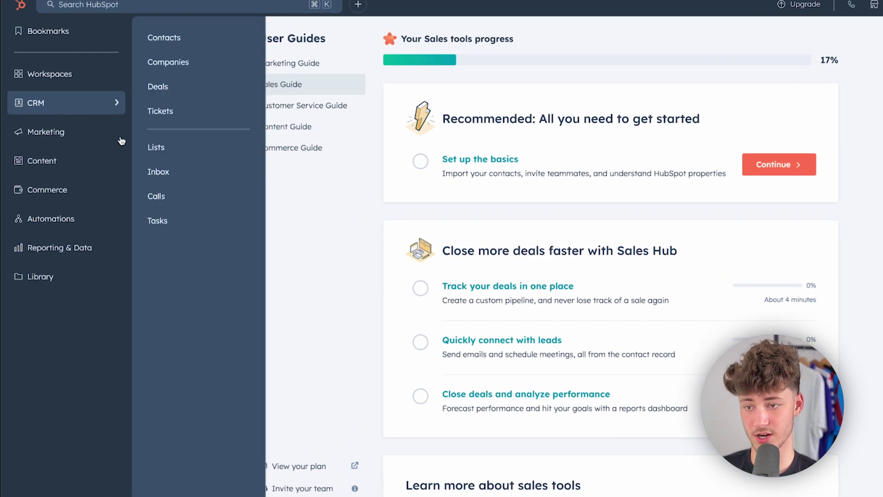
click(184, 37)
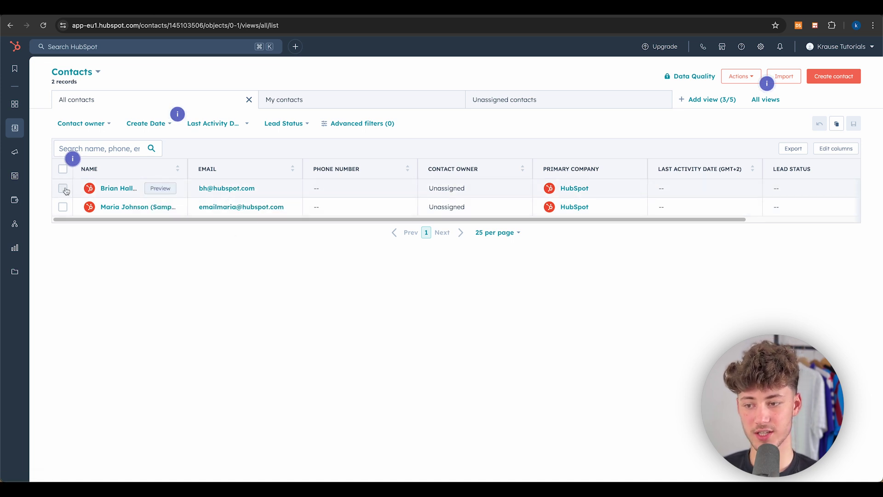
Delete both sample contacts, confirming with 2 as the number of records.
click(63, 169)
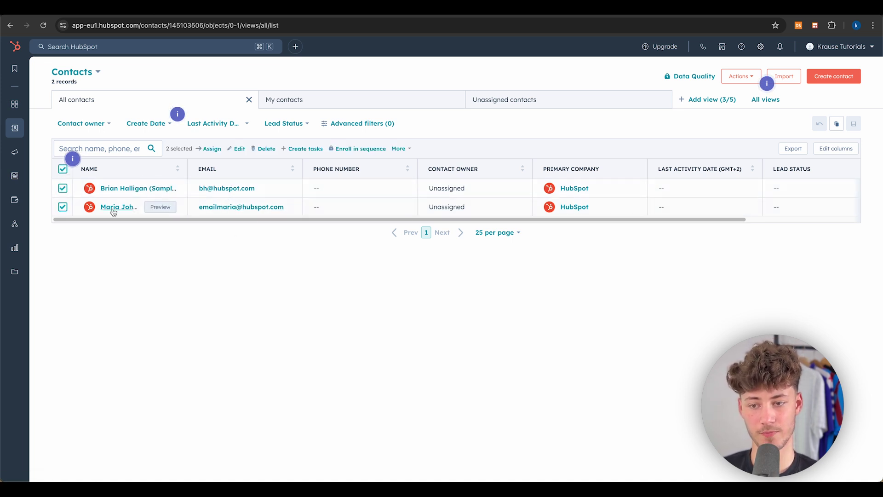
click(263, 149)
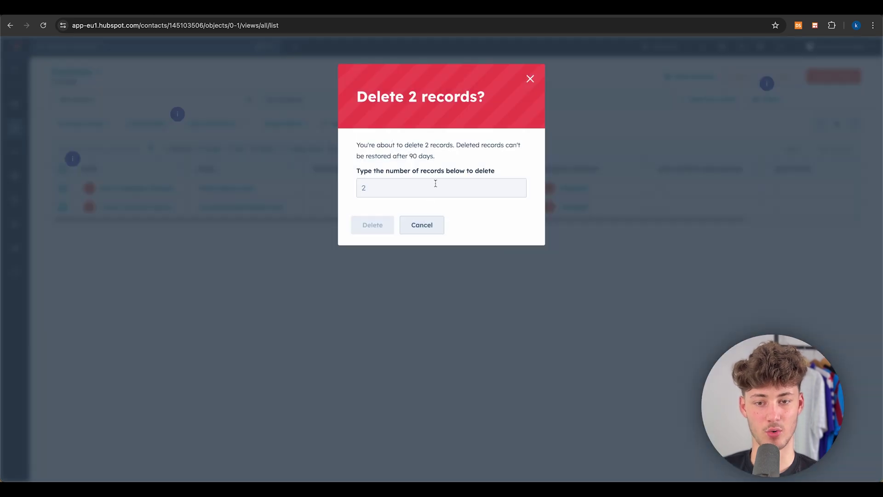
text(2)
key(Return)
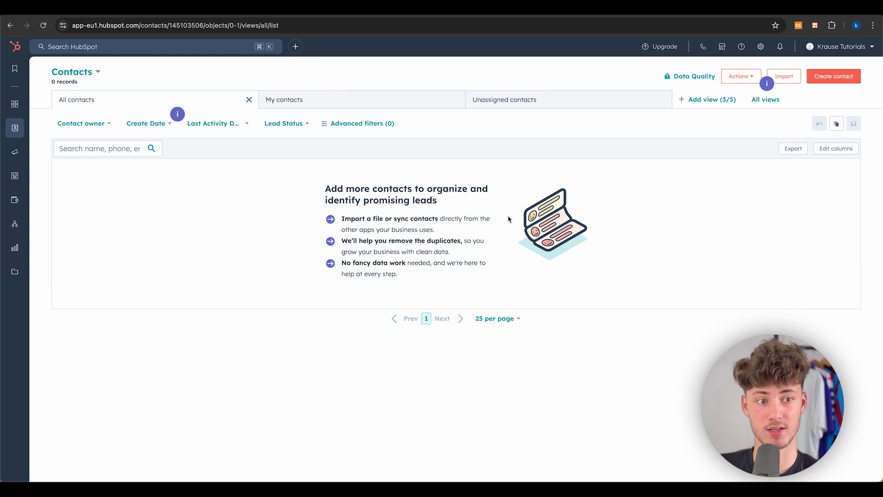
Start a contacts import without guided help, using a file from the computer as the source.
click(783, 77)
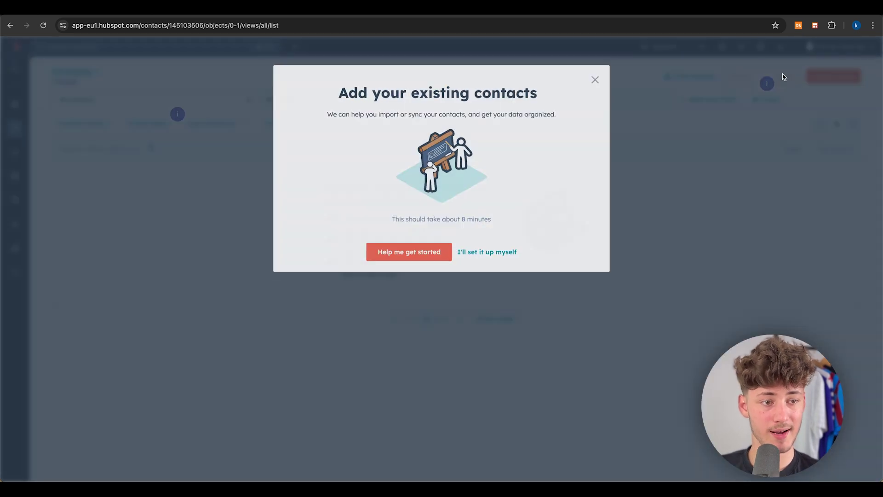
click(488, 255)
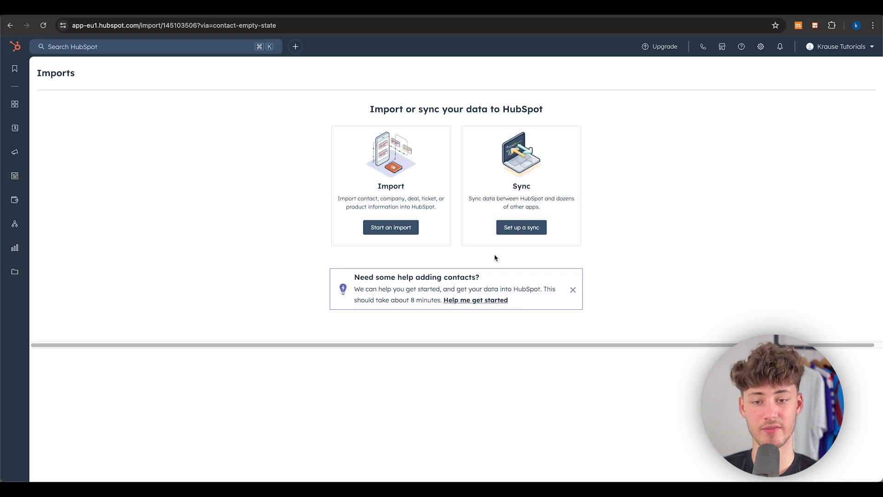
drag(370, 109, 543, 109)
click(543, 109)
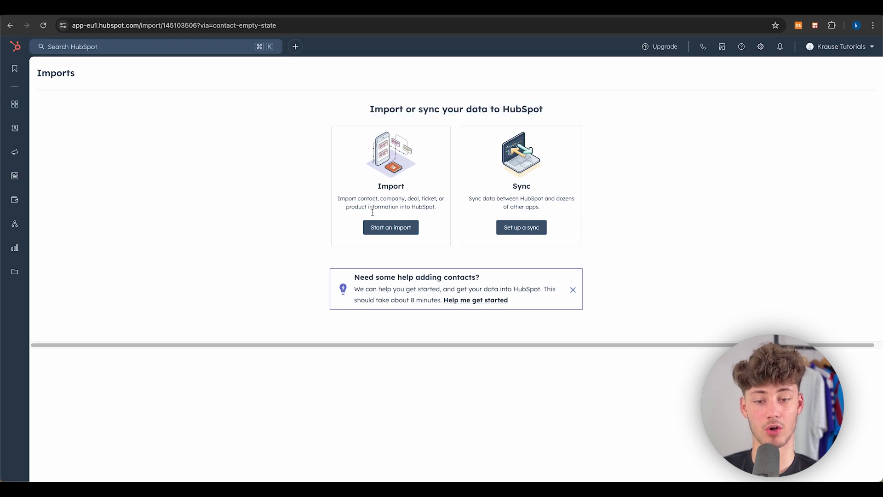
click(395, 230)
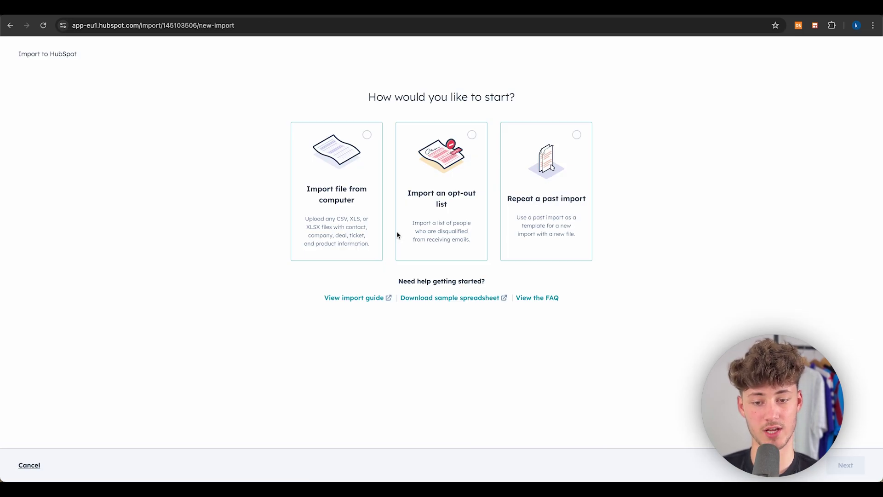
click(353, 230)
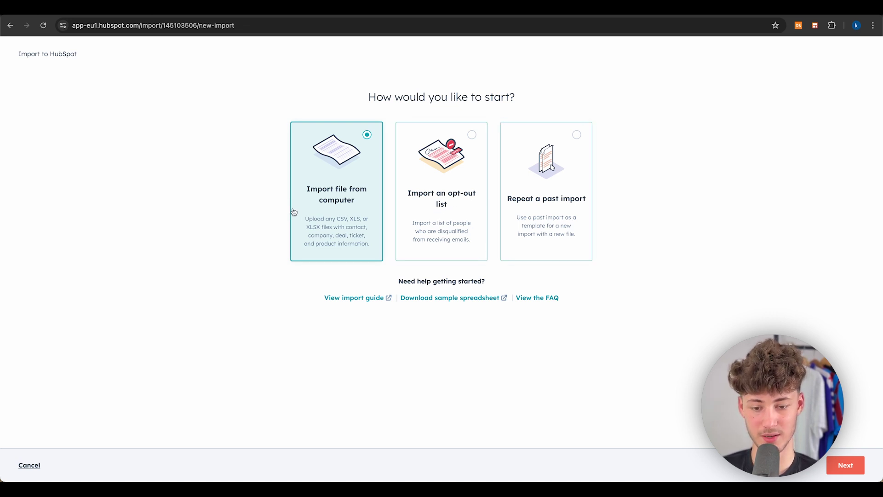
click(846, 465)
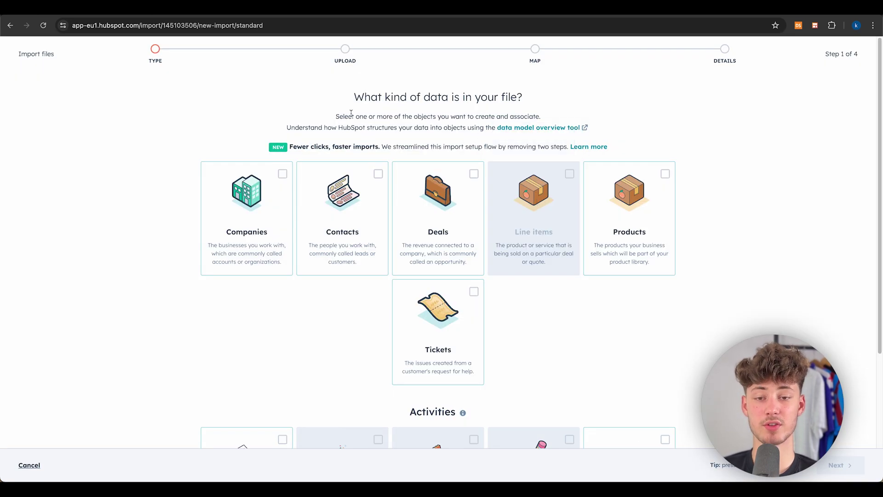
Choose Contacts as the kind of data in the import file and proceed to the upload stage.
drag(351, 112, 567, 107)
click(567, 107)
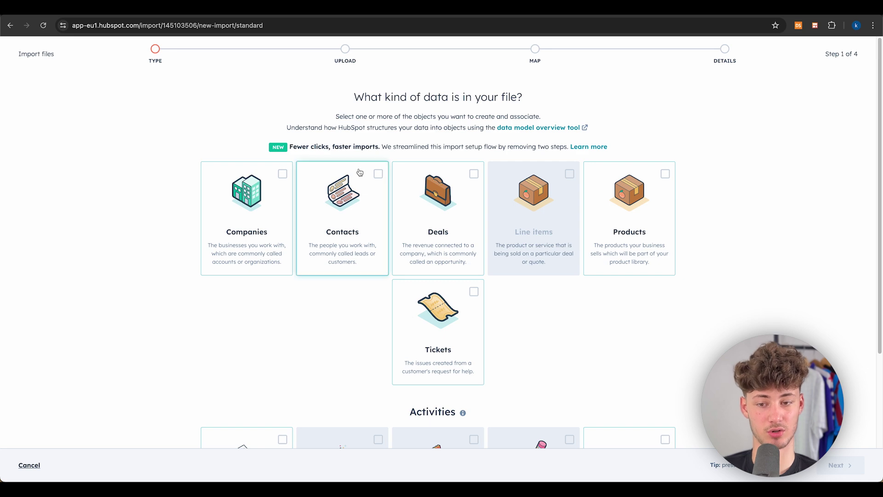
click(325, 230)
scroll(491, 363, down, 5)
scroll(490, 364, up, 5)
scroll(491, 364, down, 5)
scroll(491, 363, up, 5)
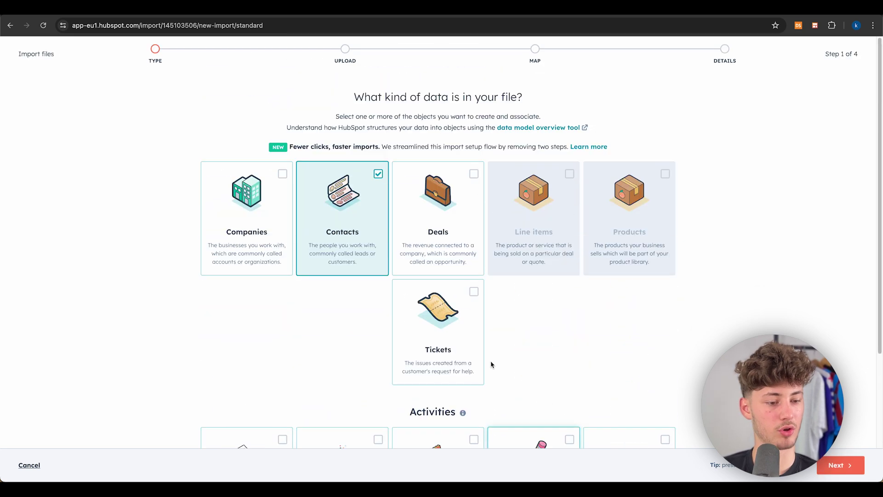
click(860, 462)
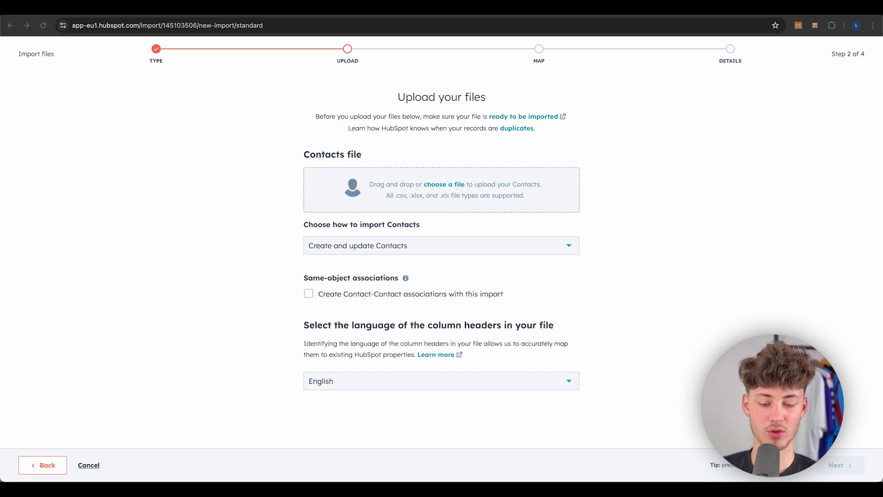
Upload CRM Contacts.csv as the contacts file with the Create and update Contacts option, and proceed to column mapping.
drag(385, 454, 363, 183)
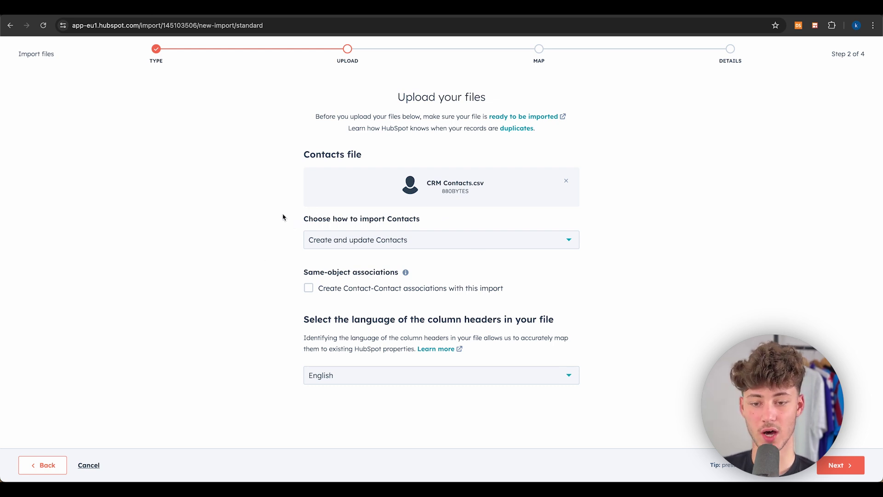
drag(283, 217, 454, 221)
click(467, 221)
click(365, 238)
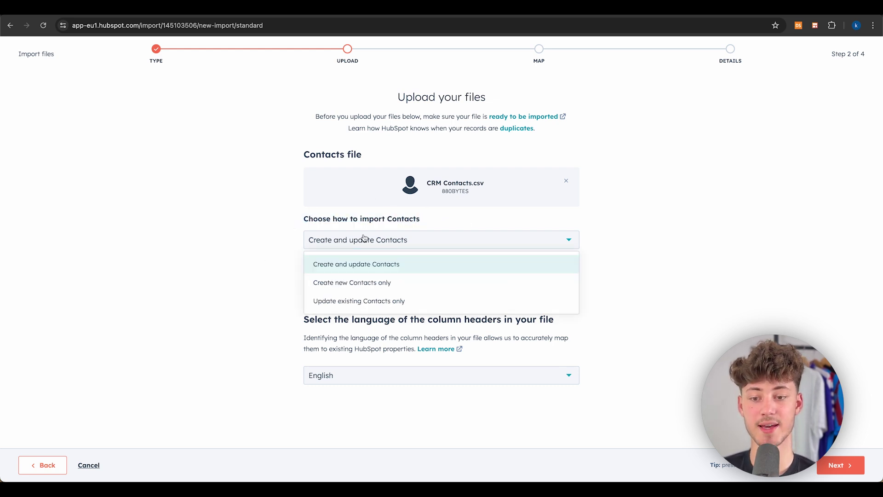
click(361, 266)
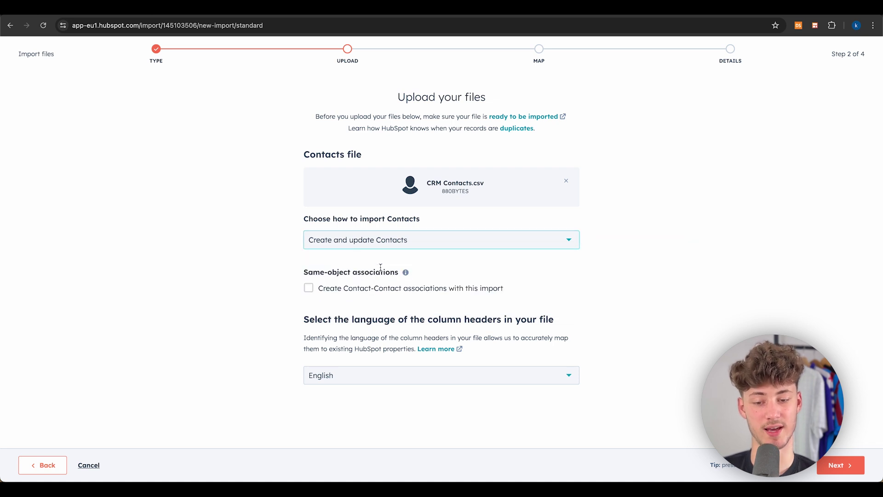
click(837, 465)
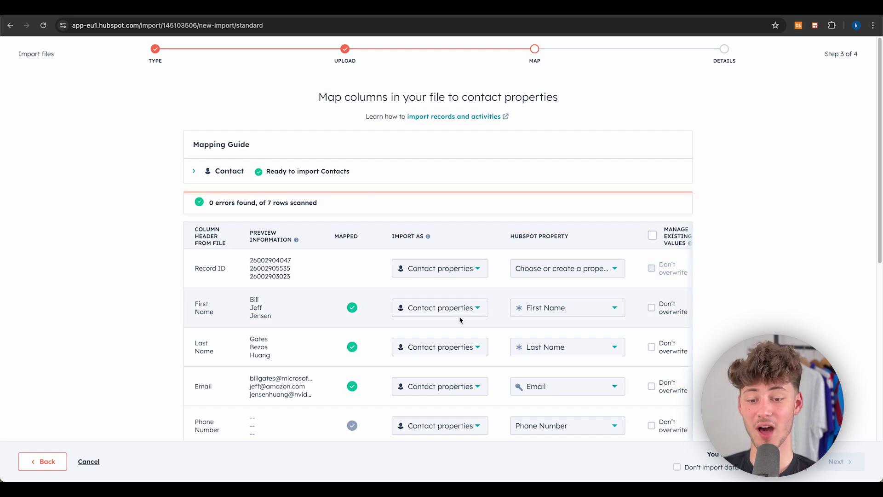
Review the import's column mapping and examine the column headers and rows in the CRM Contacts spreadsheet.
scroll(460, 317, down, 3)
scroll(460, 319, up, 3)
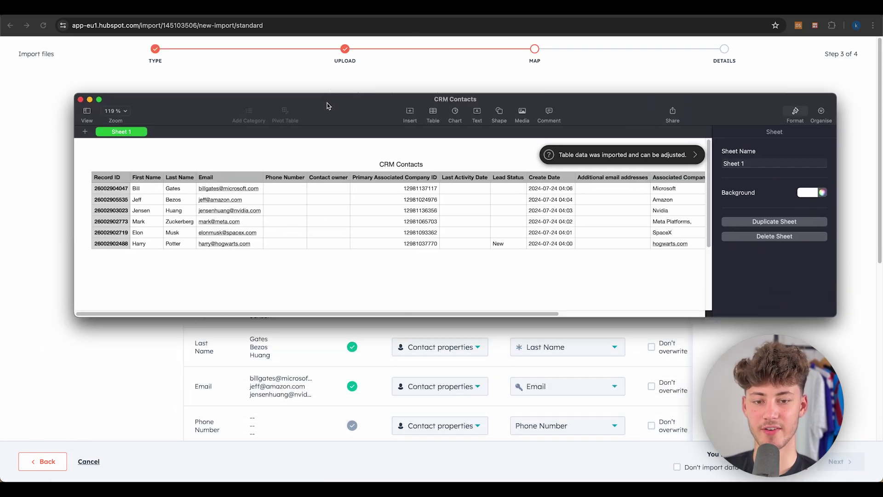
scroll(327, 234, down, 5)
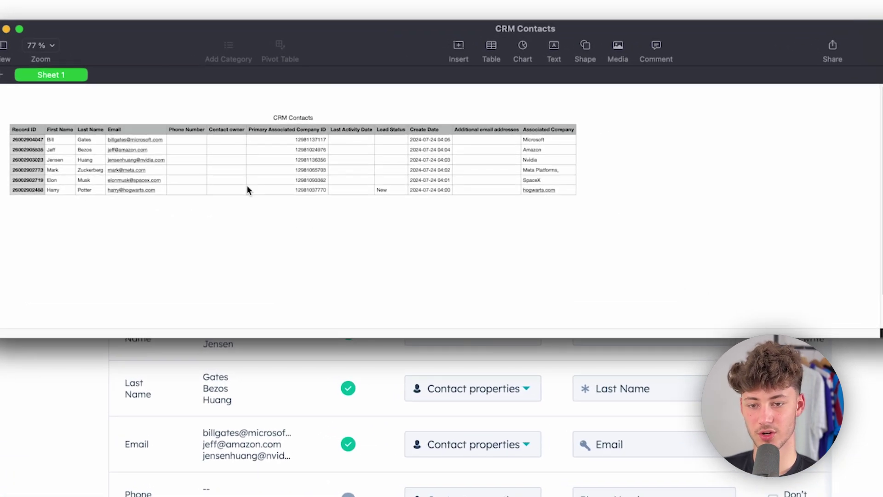
scroll(247, 186, up, 5)
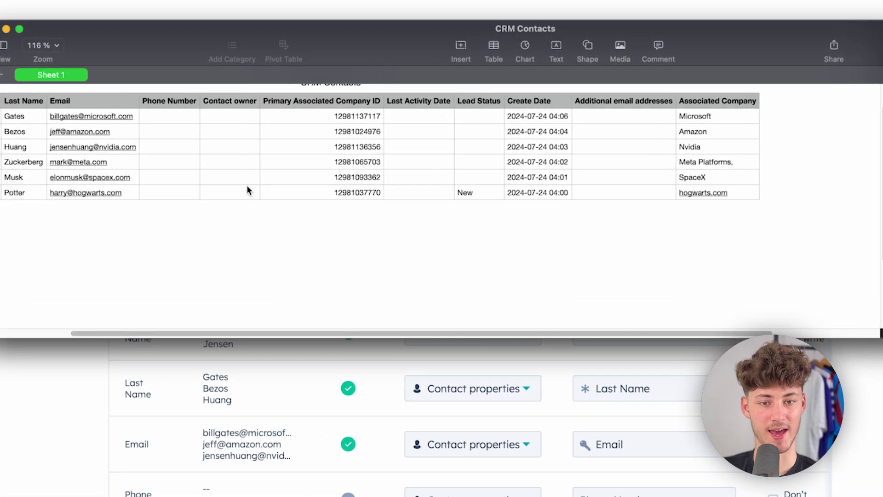
scroll(246, 186, up, 1)
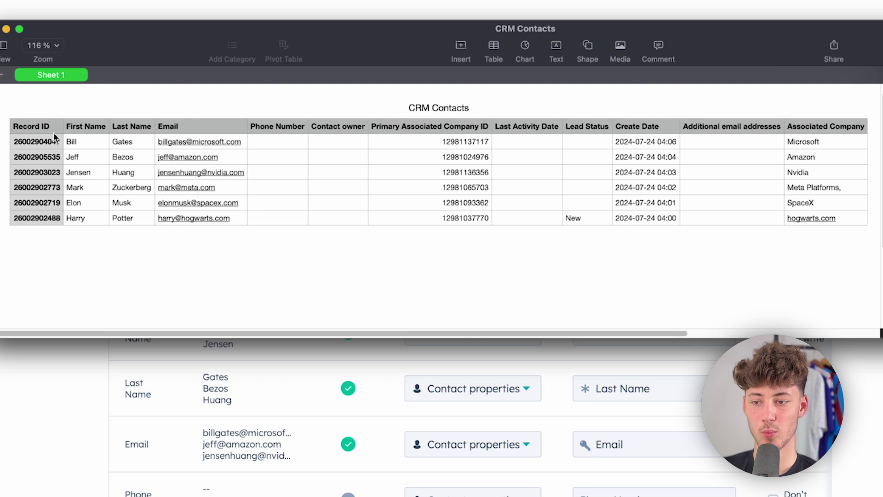
Compare the name, email and other column headers in the CRM Contacts spreadsheet, and return to the import's column mapping.
click(124, 128)
click(193, 128)
click(275, 128)
click(470, 198)
click(509, 275)
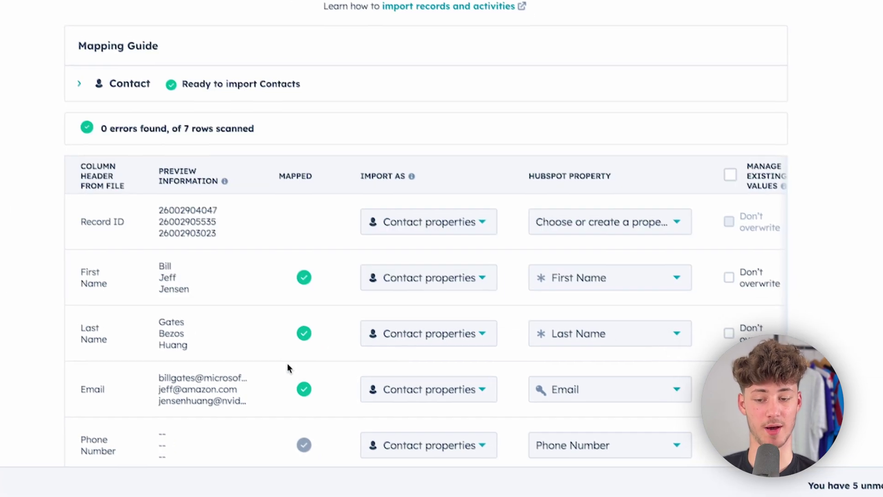
Inspect the Record ID and First Name mapping rows, including the import-as and HubSpot property choices for First Name.
drag(66, 150, 123, 173)
click(125, 173)
scroll(98, 203, down, 1)
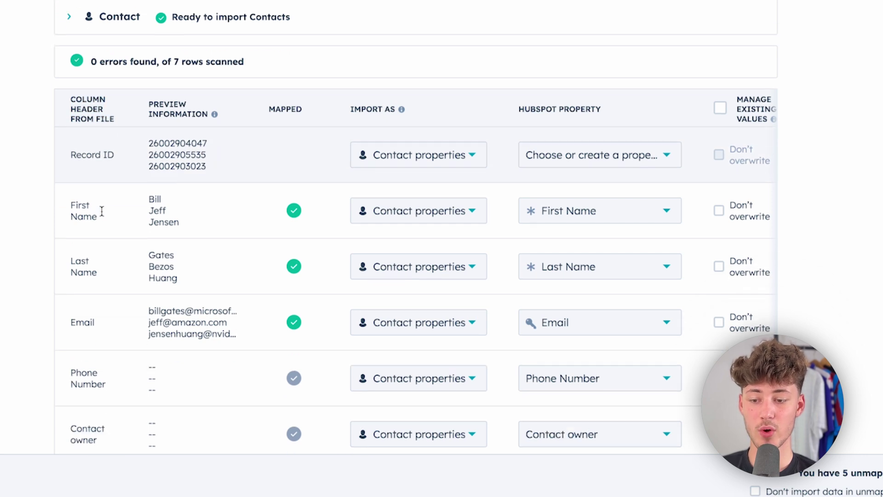
click(99, 229)
drag(348, 109, 396, 129)
click(425, 219)
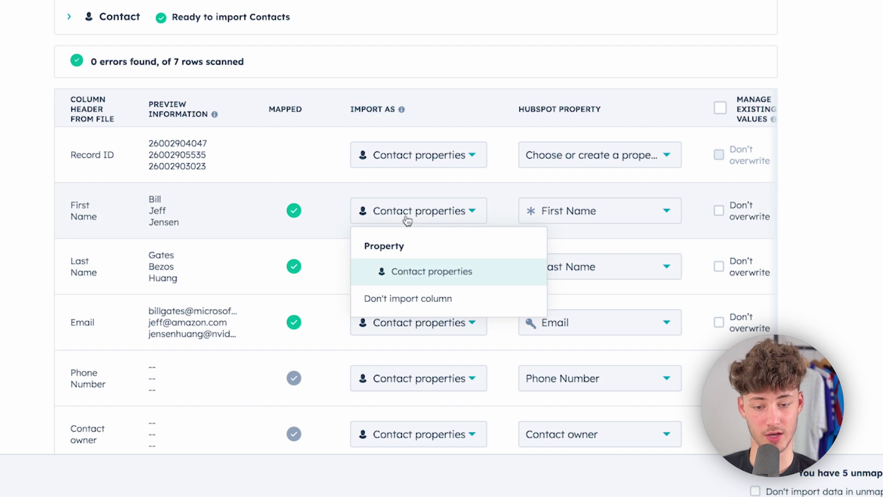
click(584, 212)
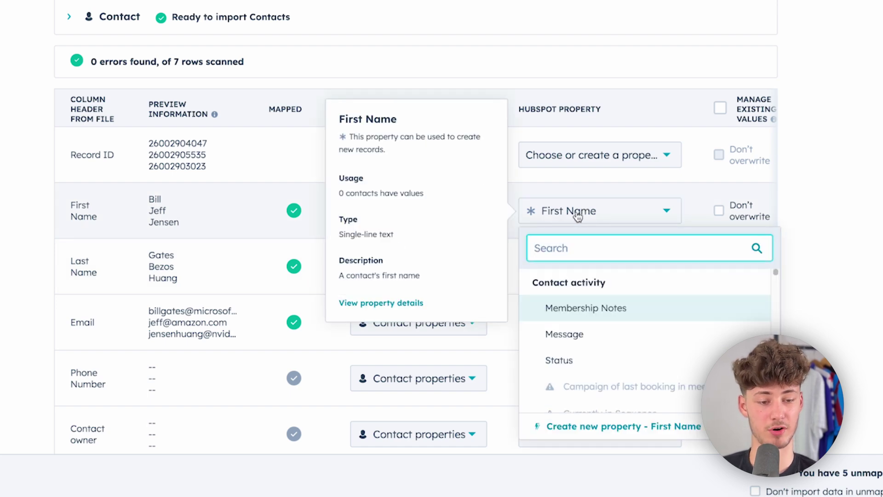
click(591, 194)
Review the remaining column mappings, from Last Name, Email and Phone Number down to Associated Company.
scroll(592, 195, down, 2)
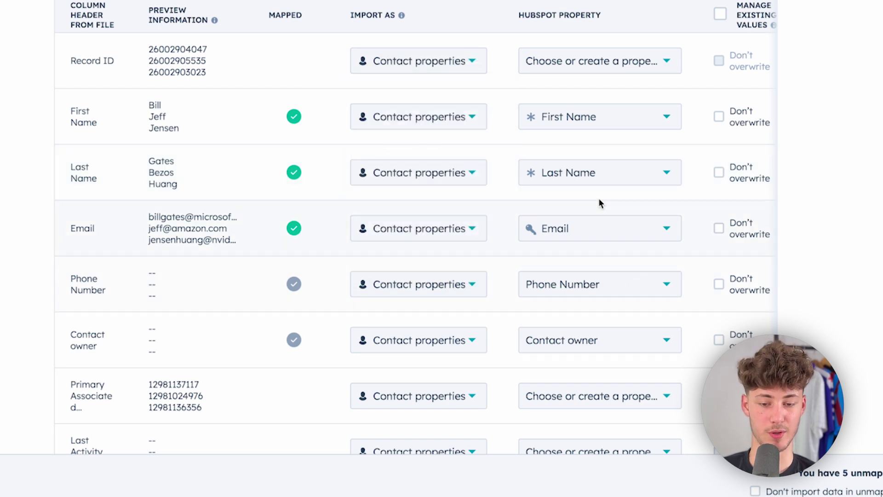
scroll(600, 203, down, 2)
scroll(553, 347, down, 3)
scroll(554, 347, up, 2)
scroll(553, 347, down, 3)
scroll(554, 347, up, 2)
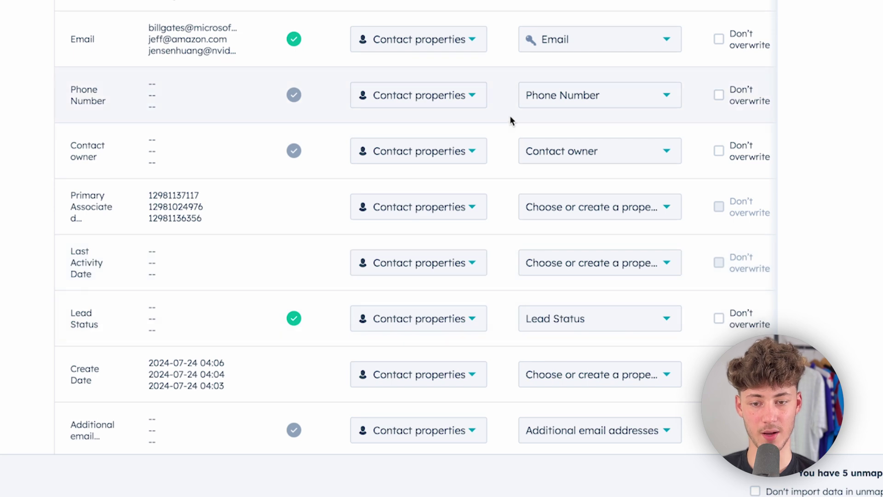
scroll(510, 121, up, 2)
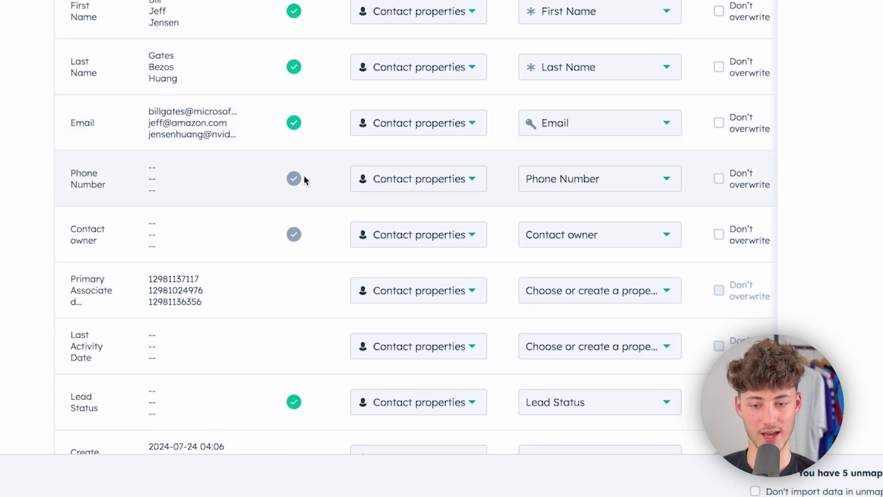
double_click(64, 169)
drag(72, 169, 130, 191)
click(130, 191)
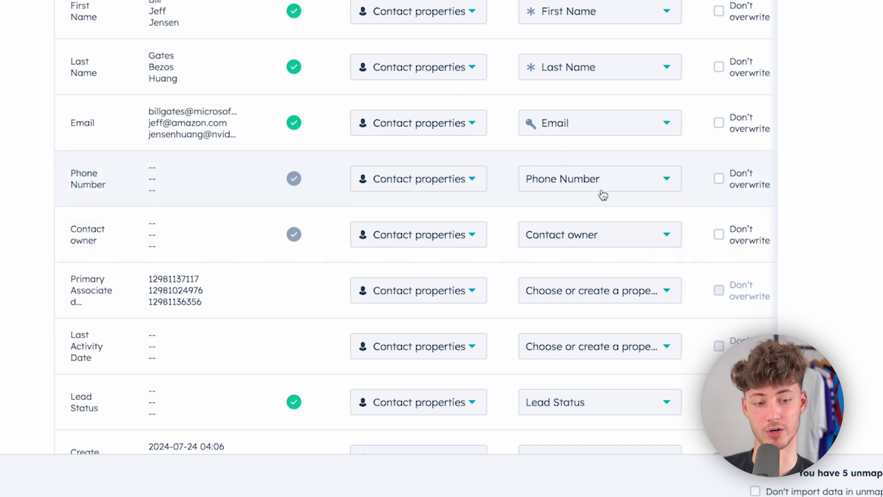
scroll(600, 191, down, 5)
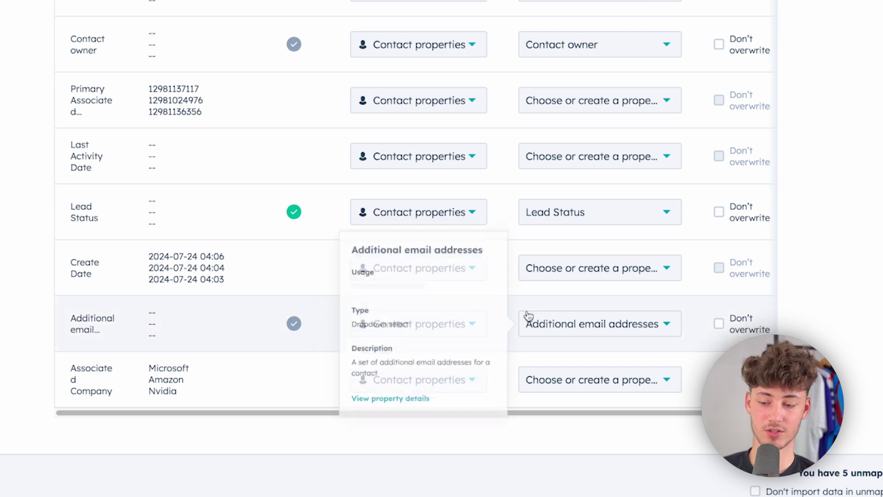
Proceed to the final details and finish the CRM Contacts.csv import with list creation enabled and the contact consent agreed.
scroll(528, 316, up, 12)
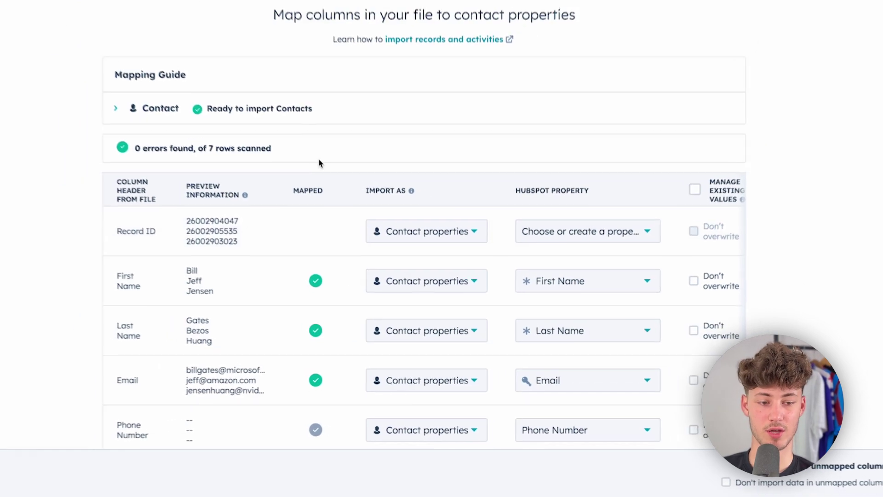
click(846, 464)
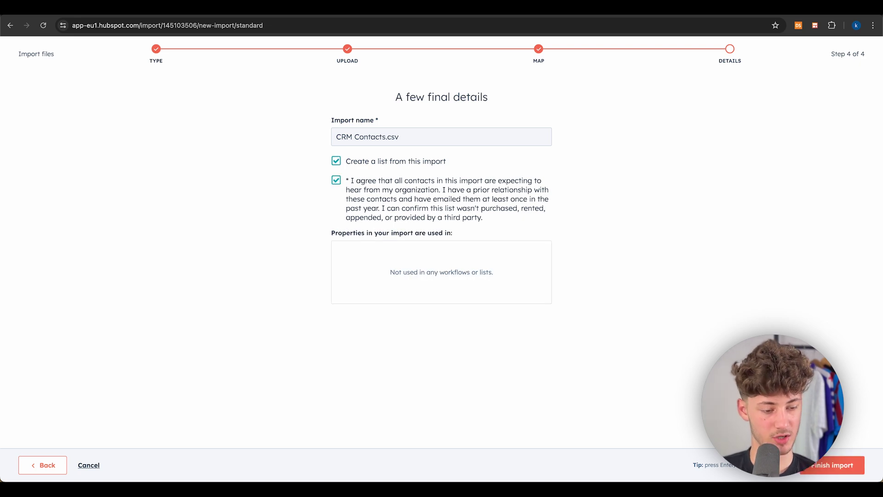
key(Return)
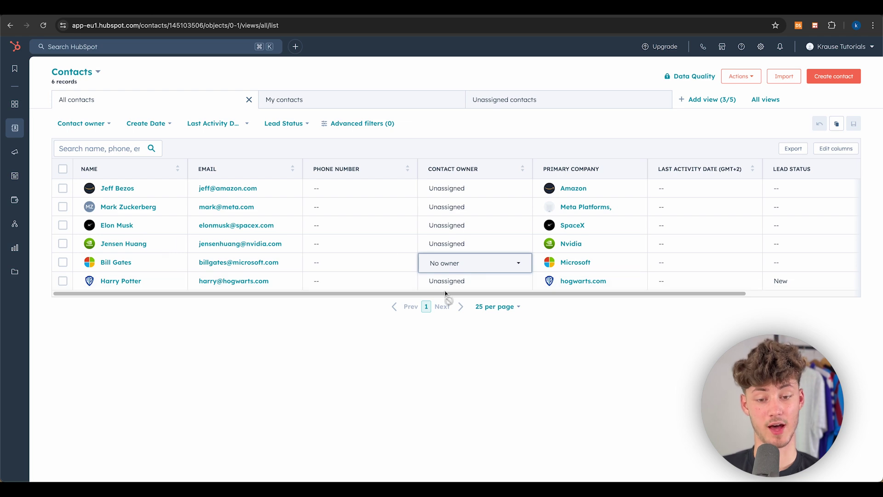
Examine the imported contacts table, including the phone number editor, the contact owner cells and the columns further along.
click(356, 211)
click(452, 138)
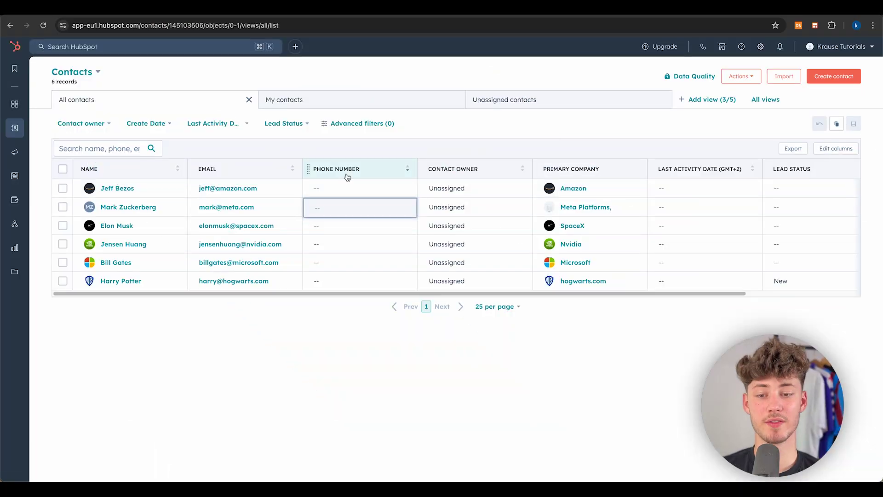
click(361, 207)
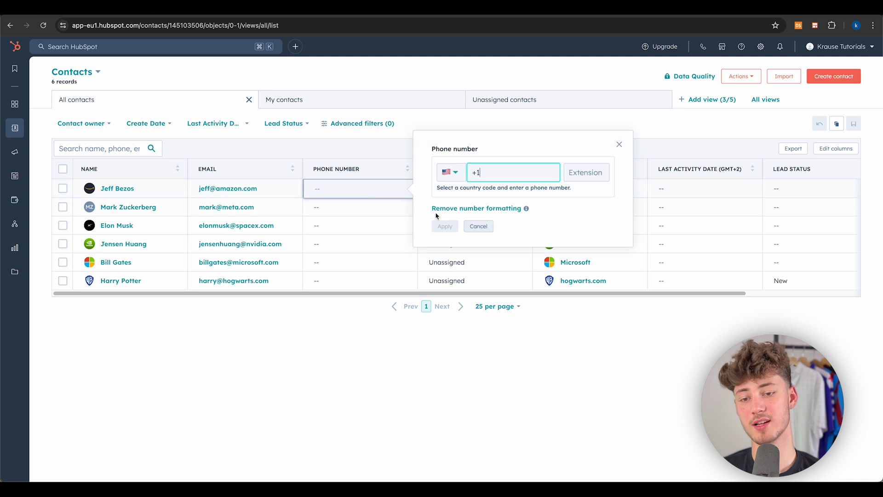
click(378, 157)
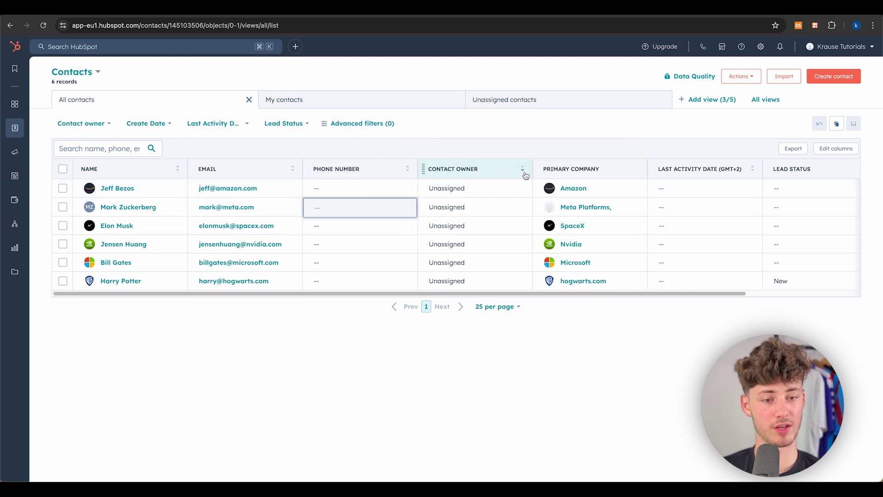
scroll(799, 187, right, 3)
scroll(798, 187, left, 3)
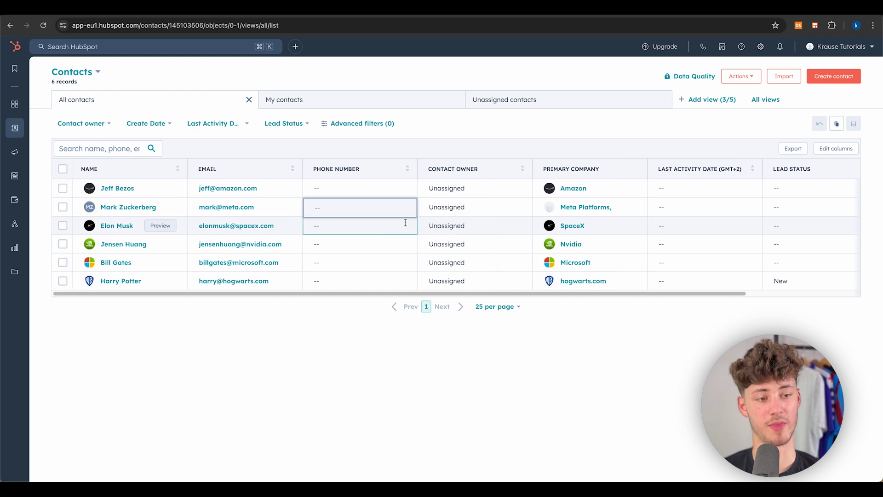
Open the contacts table's column selection and browse the available association, contact, deal and conversion properties.
click(843, 150)
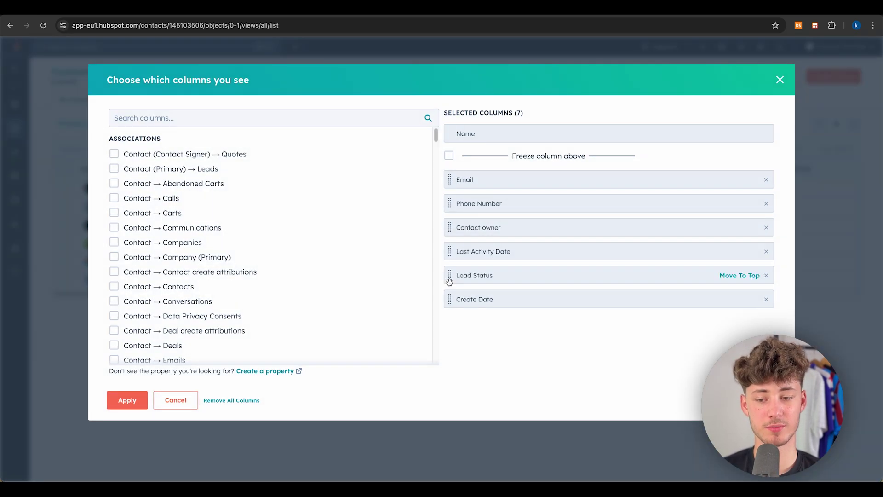
scroll(285, 288, down, 5)
scroll(285, 288, down, 10)
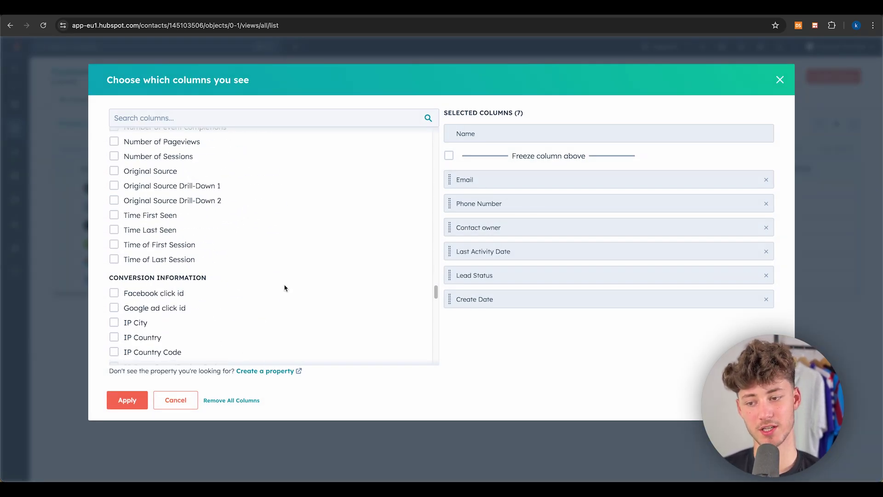
scroll(285, 288, up, 12)
scroll(285, 288, down, 10)
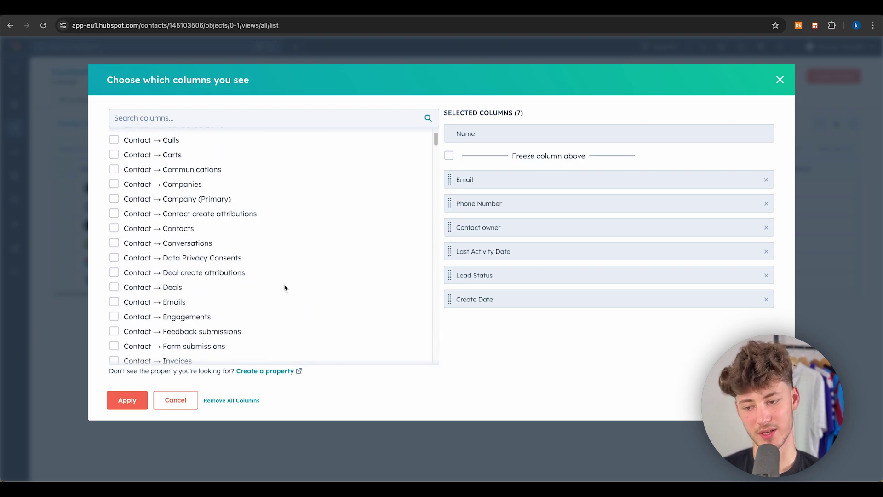
scroll(284, 288, down, 3)
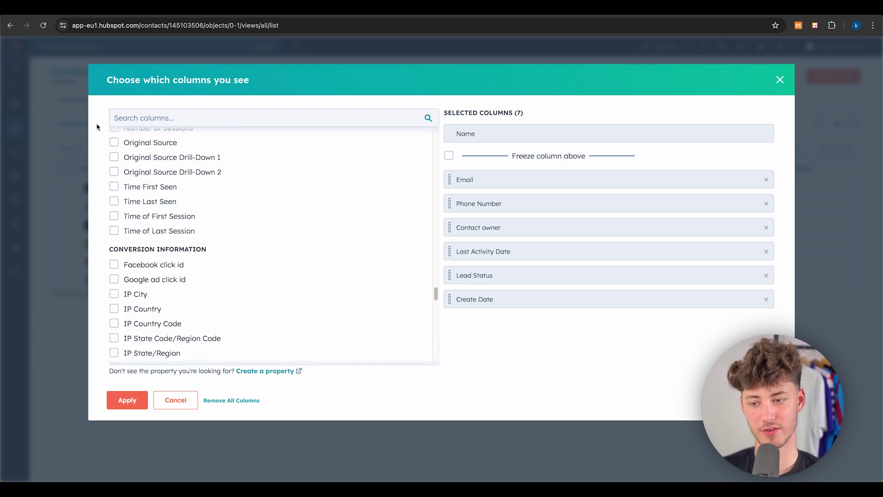
scroll(191, 210, up, 10)
scroll(192, 210, up, 10)
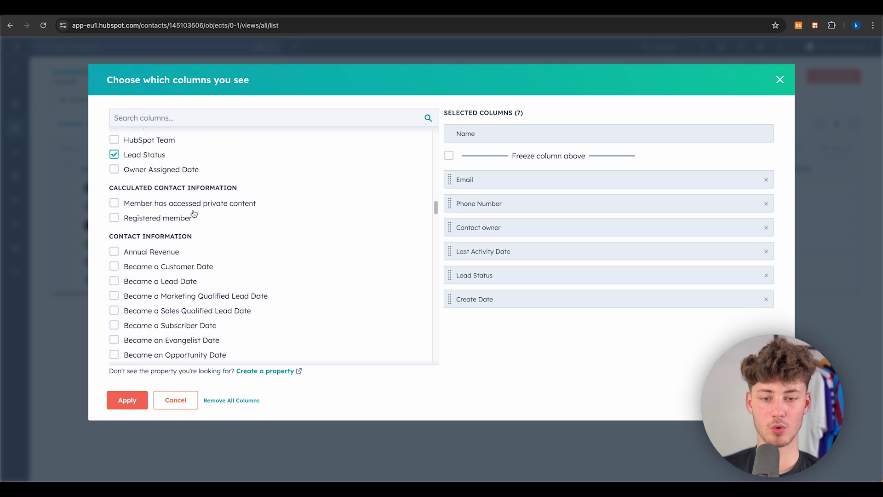
scroll(236, 308, up, 10)
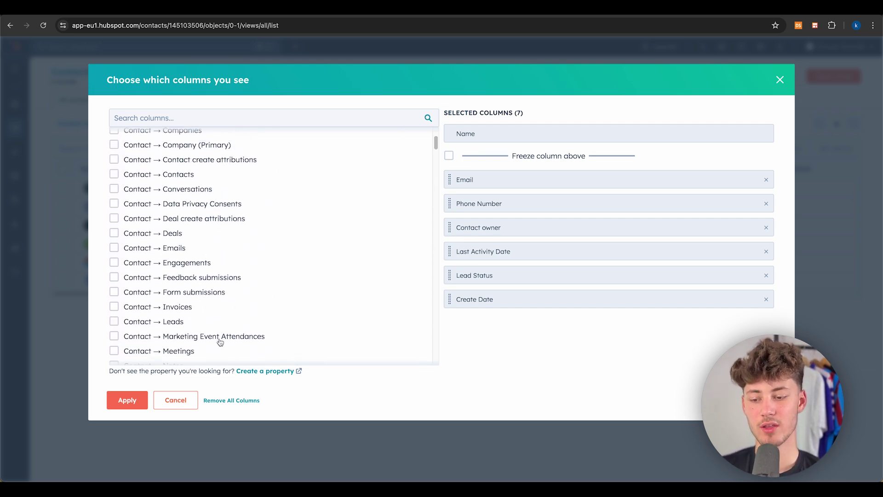
scroll(163, 223, up, 3)
scroll(163, 224, down, 15)
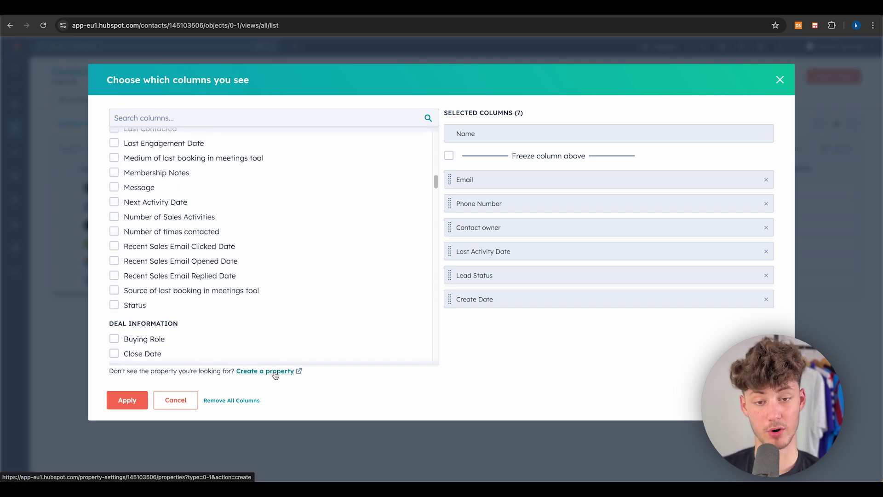
Try freezing the Name column in the column selection, and close the selection without applying it.
mouse_move(449, 178)
mouse_down()
mouse_move(450, 247)
mouse_move(449, 174)
mouse_move(449, 200)
mouse_move(451, 183)
mouse_up()
click(449, 155)
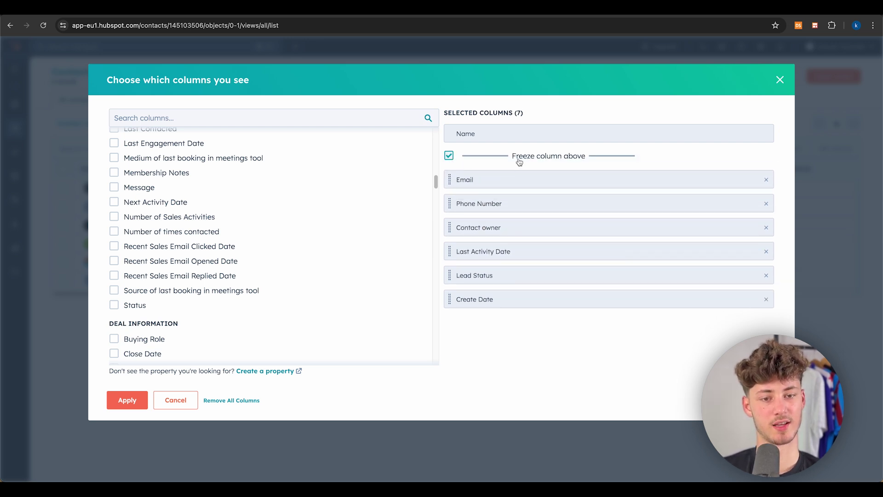
click(780, 80)
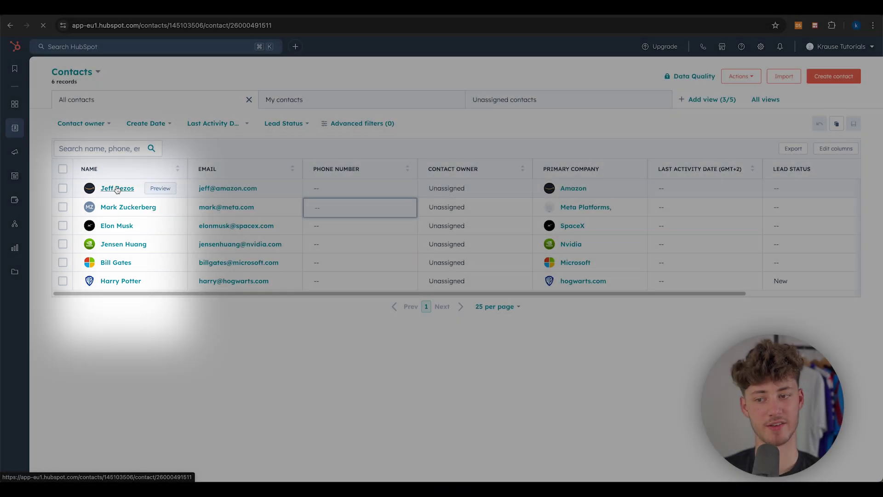
Open the Amazon contact's record from the contacts table and review the name, company and email in its header.
click(118, 189)
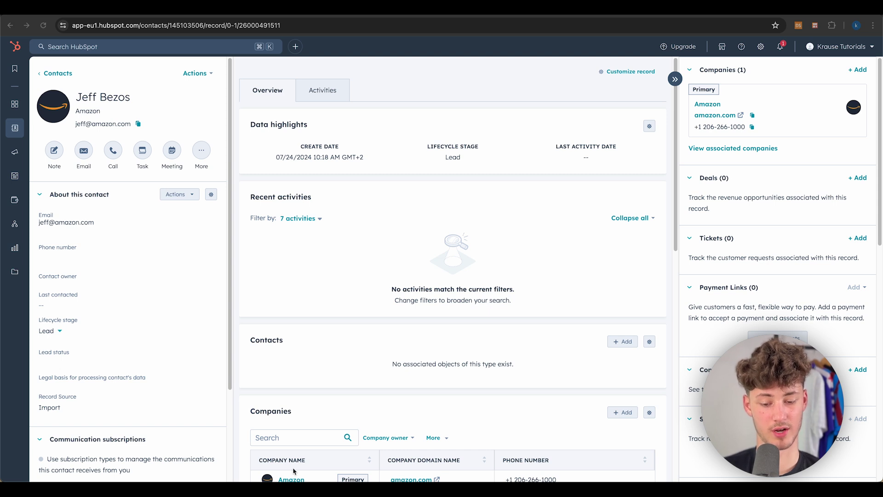
triple_click(114, 98)
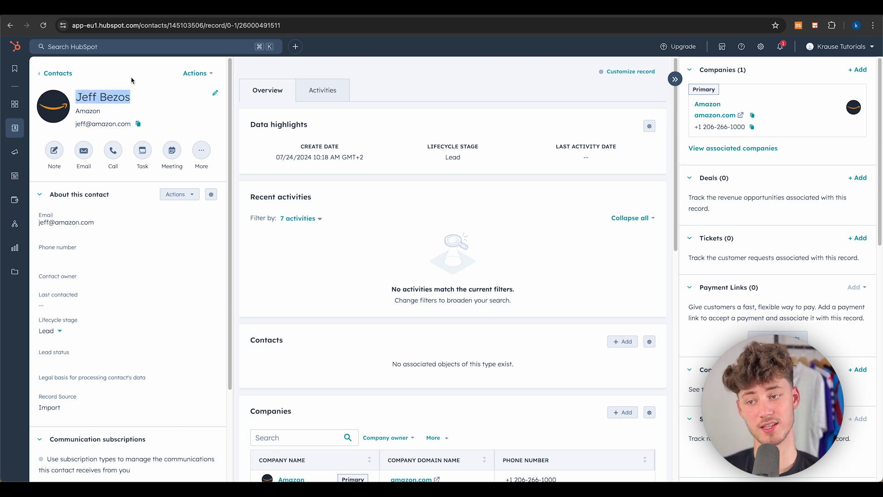
drag(77, 109, 147, 118)
click(141, 115)
drag(80, 98, 129, 98)
click(120, 98)
drag(72, 127, 132, 131)
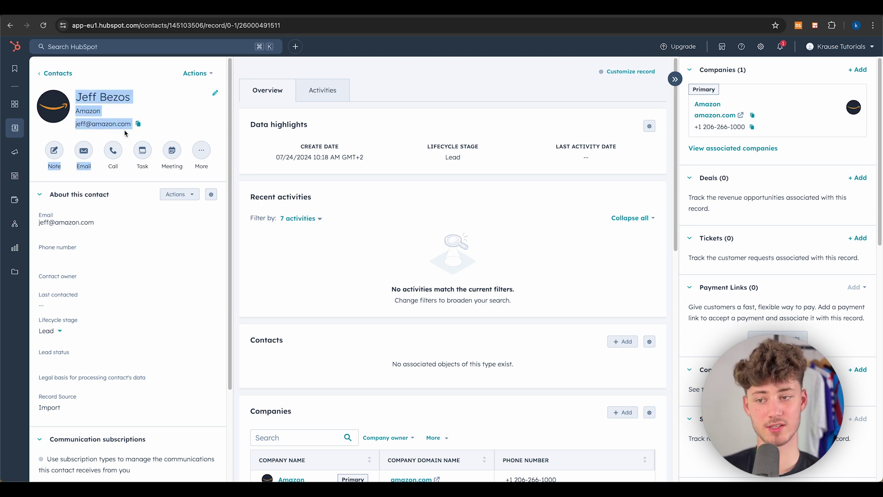
click(125, 134)
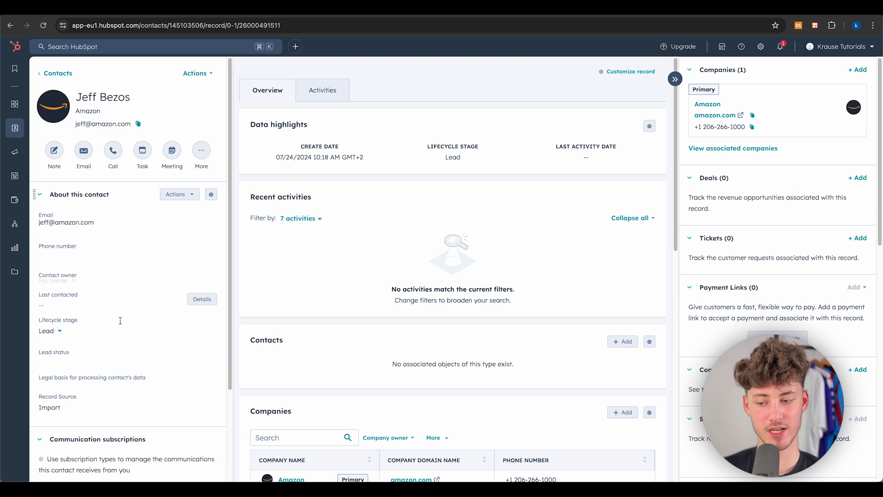
Review the contact's About this contact, Communication subscriptions and Website activity sections in the record.
scroll(119, 358, down, 2)
scroll(119, 358, down, 2)
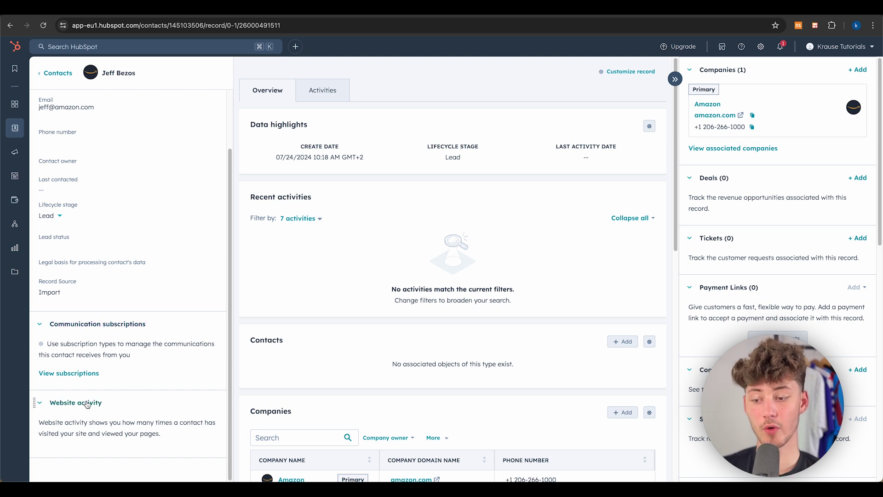
drag(39, 422, 198, 439)
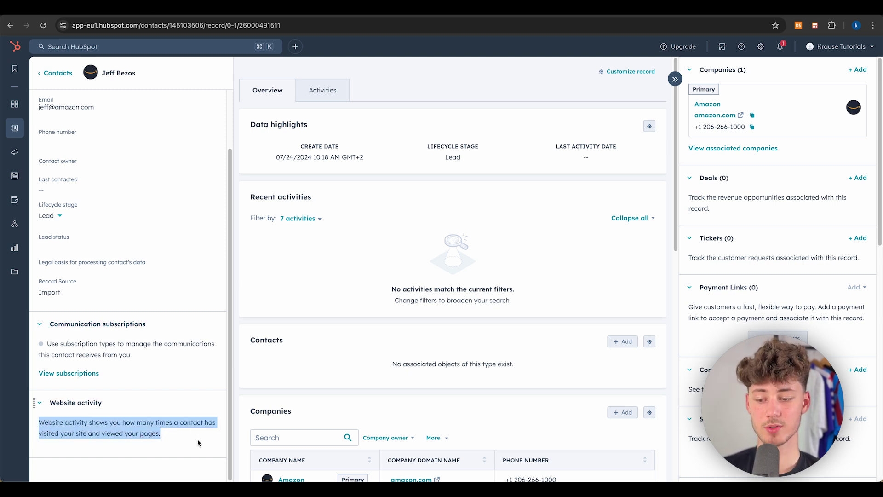
click(198, 443)
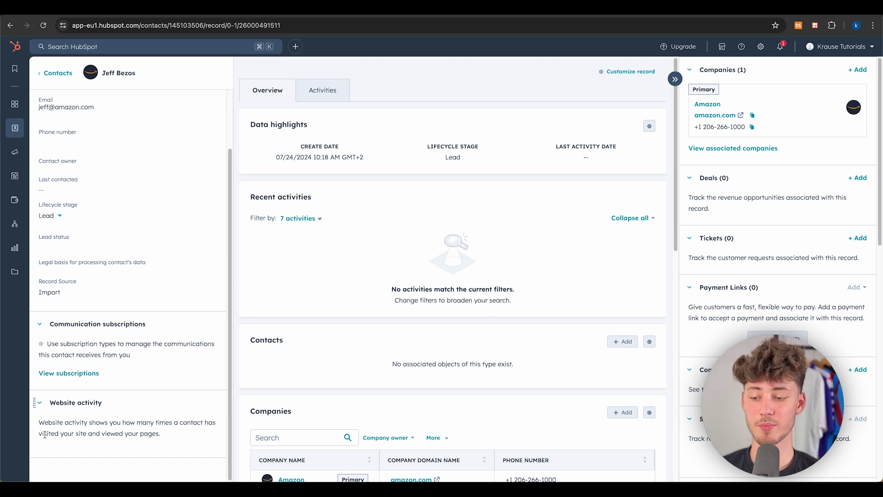
drag(37, 425, 153, 440)
click(153, 441)
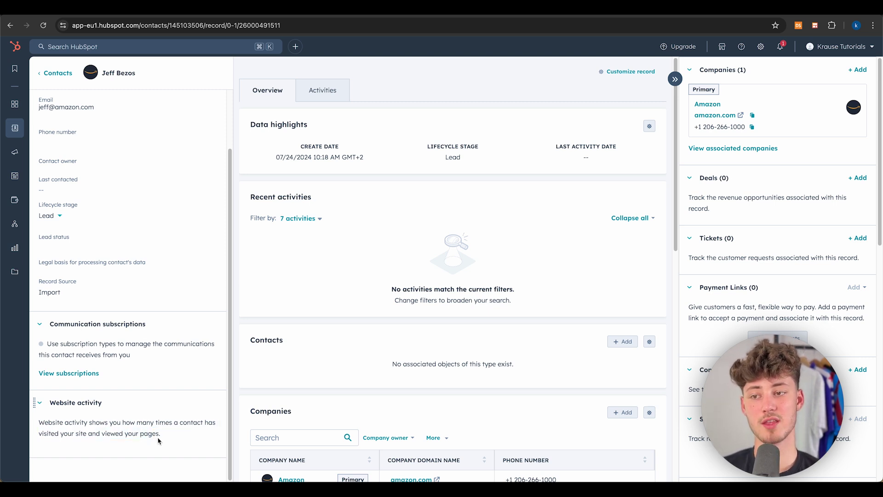
scroll(174, 140, up, 4)
scroll(176, 142, down, 2)
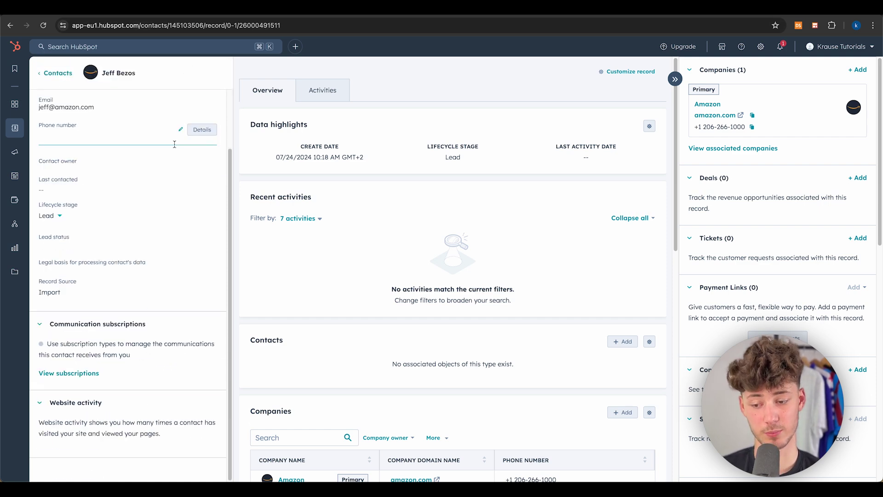
scroll(198, 285, up, 3)
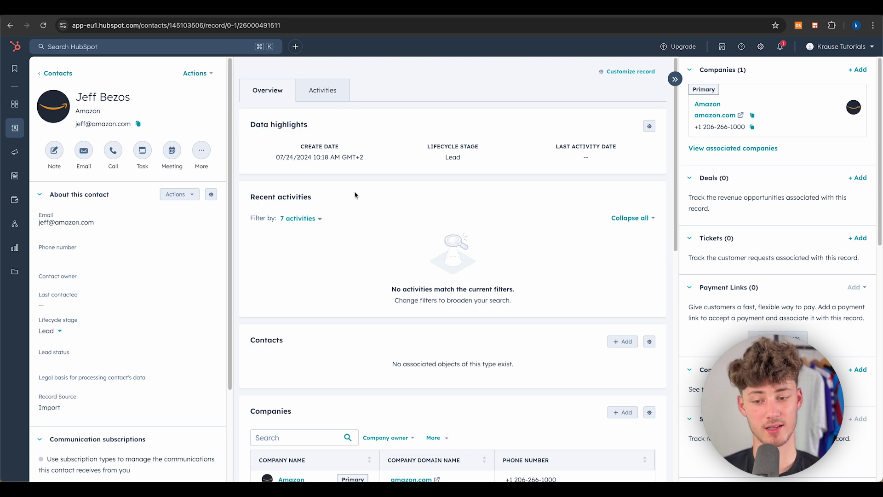
Review the contact record's overview, including data highlights, recent activities and the associated contacts, companies, deals and tickets.
scroll(335, 361, down, 2)
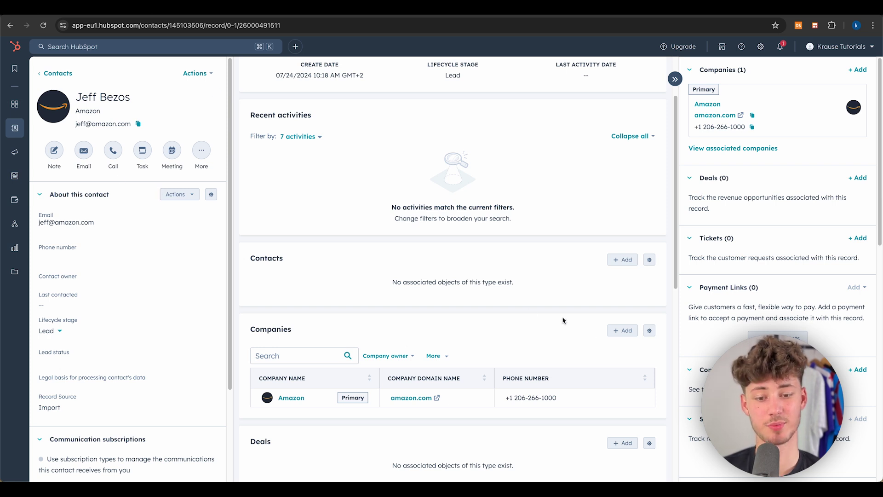
scroll(368, 321, down, 3)
drag(252, 202, 330, 206)
click(317, 216)
mouse_move(330, 275)
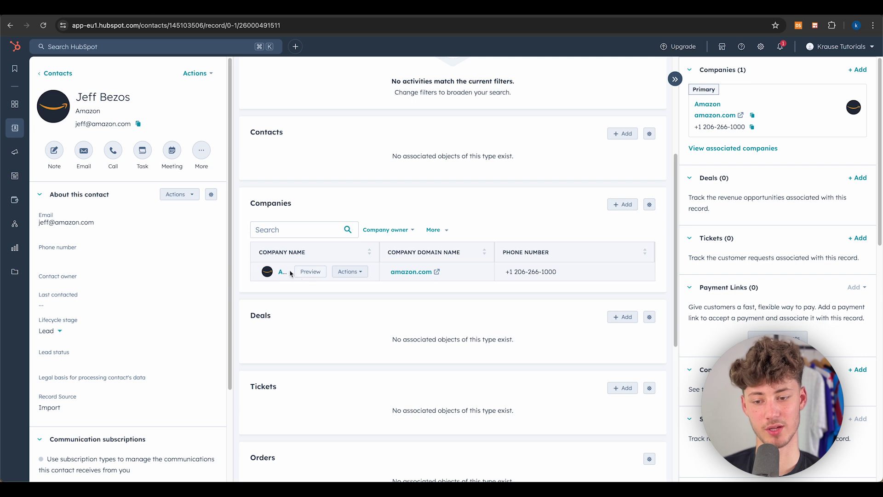
scroll(327, 161, up, 5)
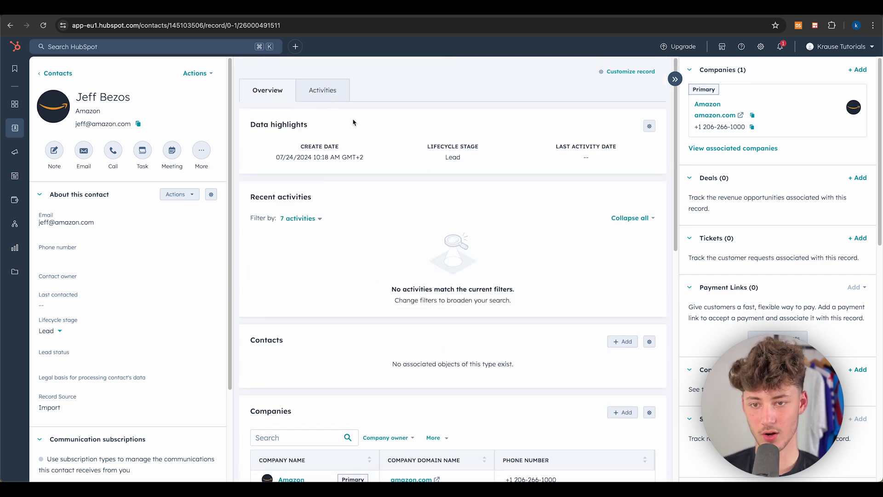
Open the contact's activities and look through the Notes, Emails, Calls, Tasks and Meetings categories.
click(326, 98)
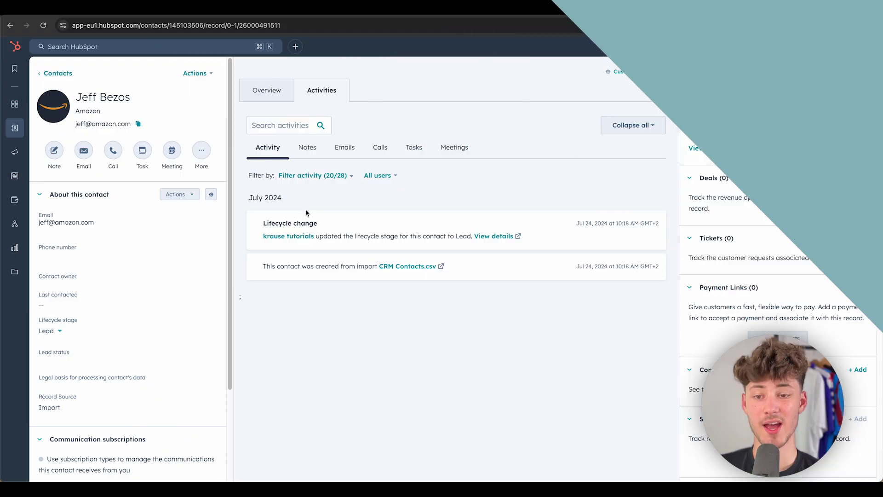
click(308, 150)
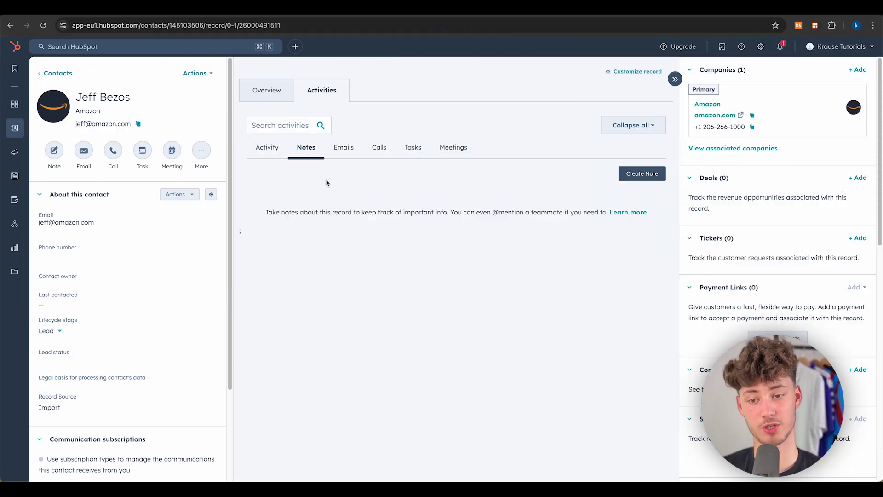
click(346, 147)
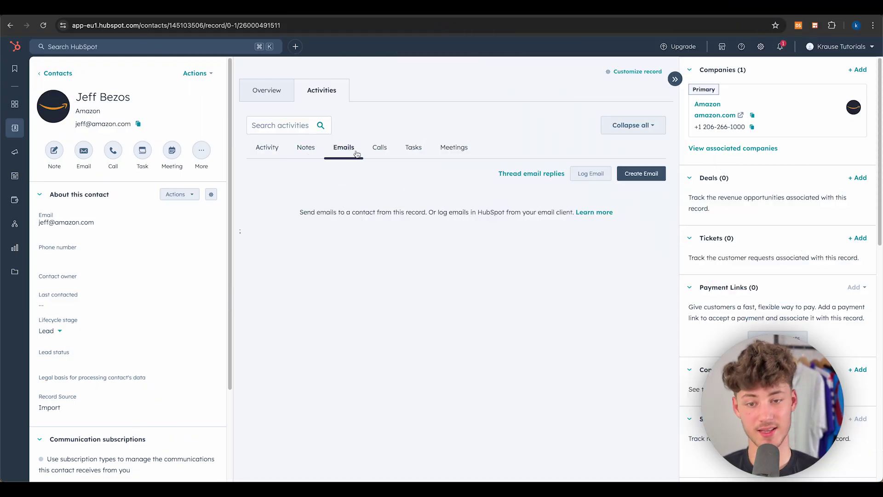
click(385, 152)
click(405, 146)
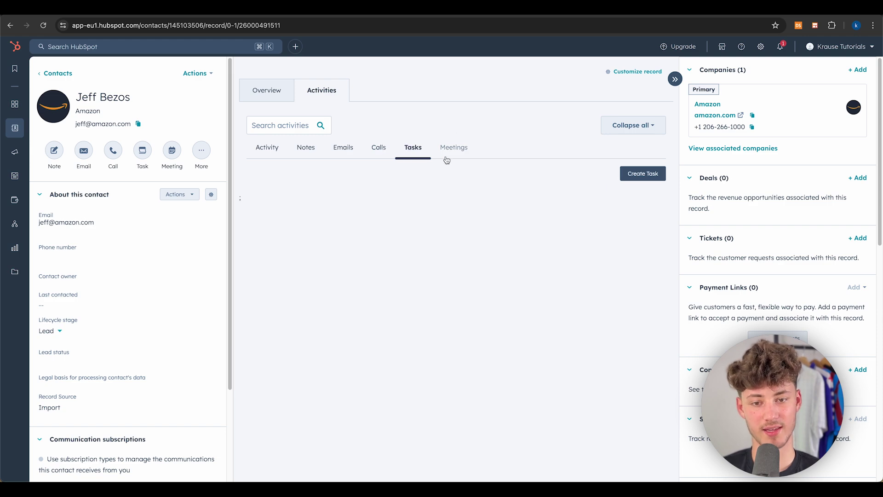
click(456, 148)
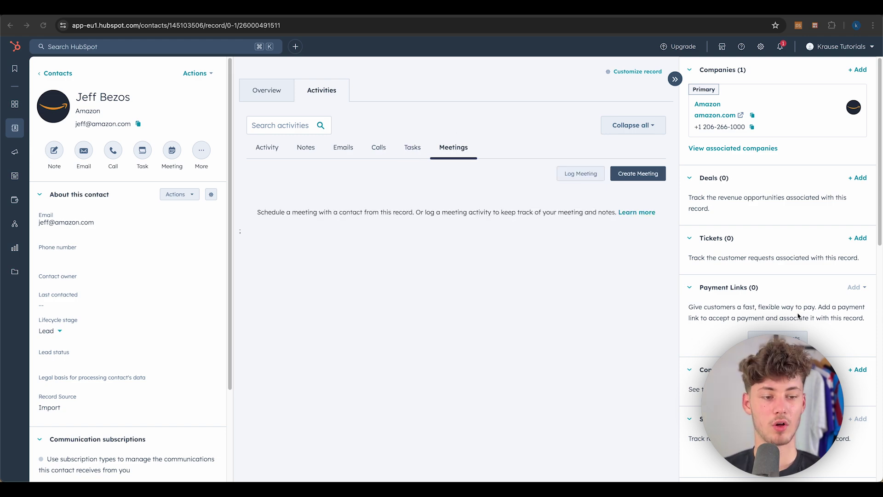
Review the contact's associated deals, tickets, payment links, contacts and subscriptions in the record.
scroll(772, 339, down, 3)
scroll(697, 188, down, 5)
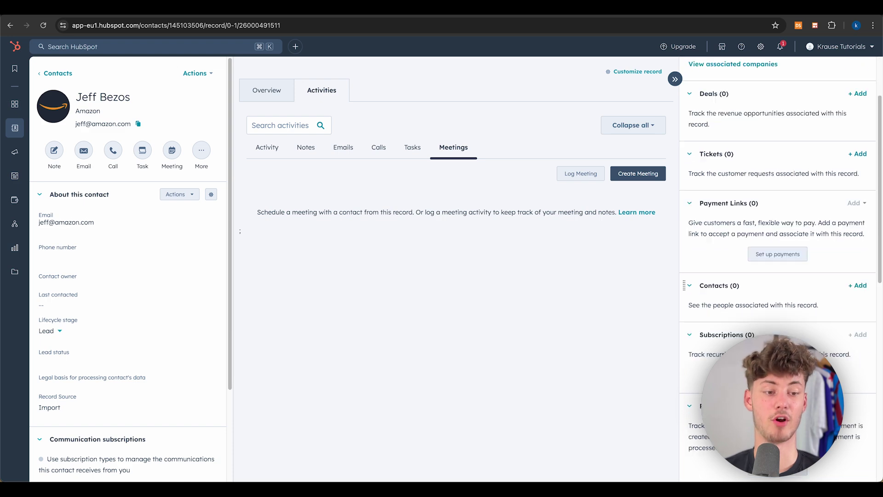
scroll(697, 188, up, 15)
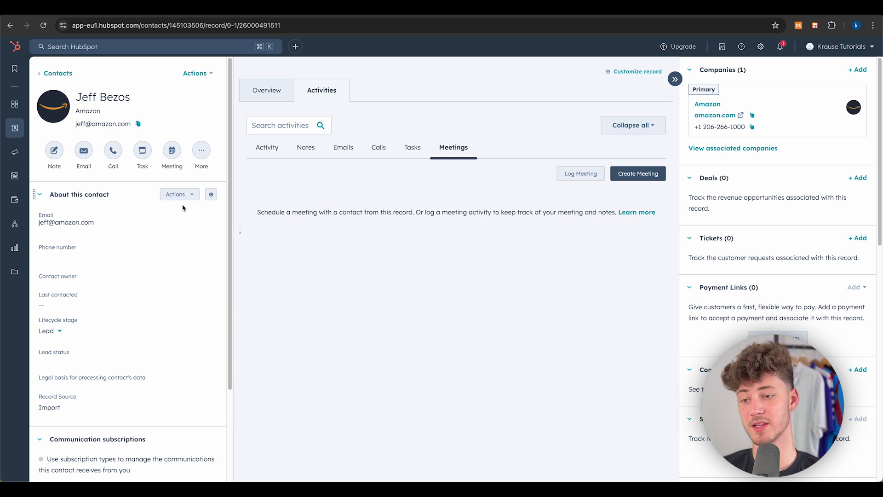
Start an email to the contact and begin connecting an inbox by submitting the account's email address, without inbox automation.
click(83, 152)
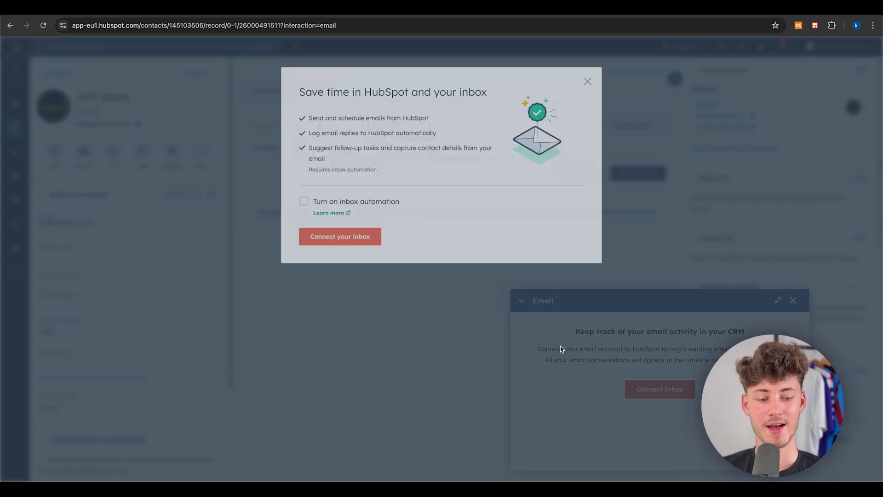
drag(295, 78, 551, 124)
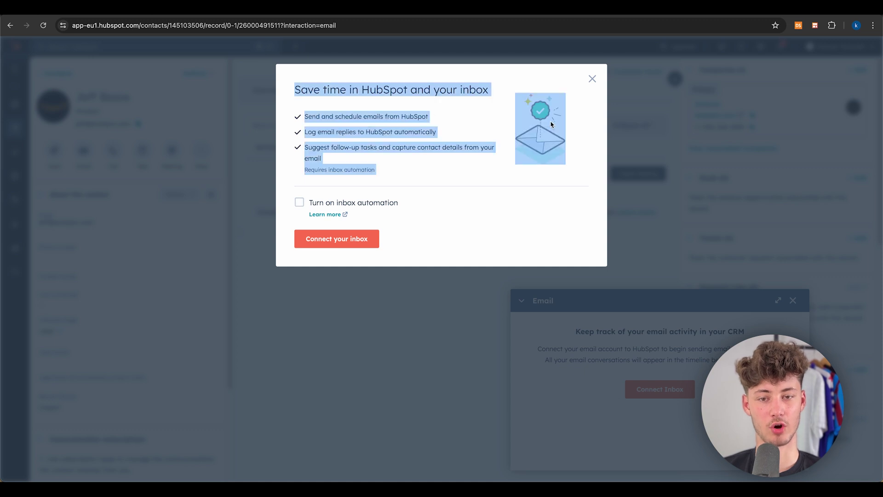
click(439, 125)
click(352, 248)
click(365, 133)
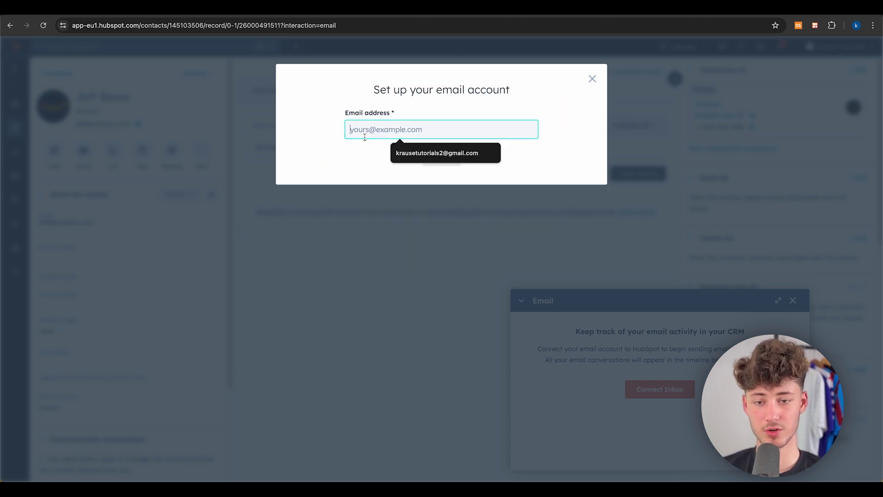
click(414, 153)
click(458, 158)
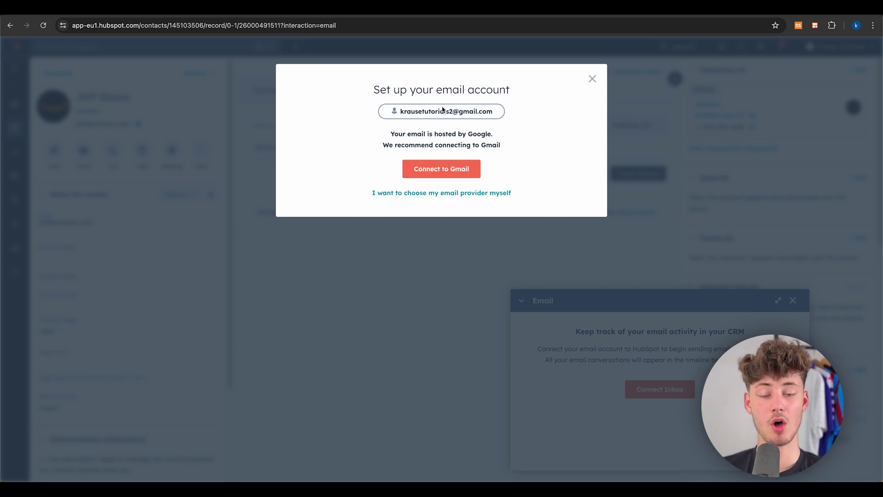
Connect the inbox to Gmail by agreeing to the data terms, choosing the Google account and authorizing HubSpot's access.
click(438, 164)
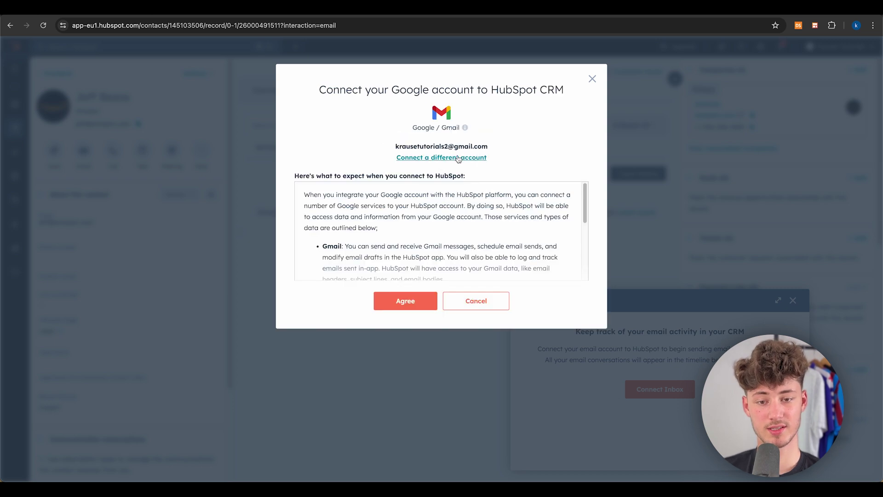
click(407, 304)
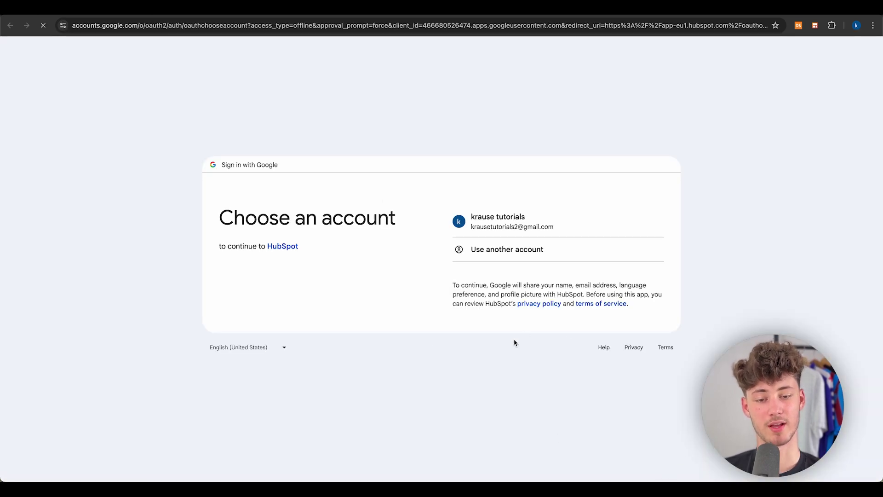
click(547, 218)
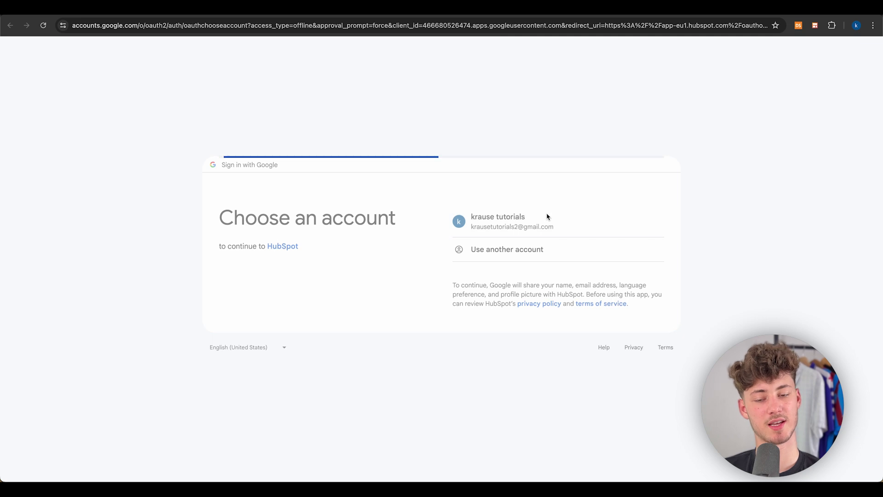
click(511, 306)
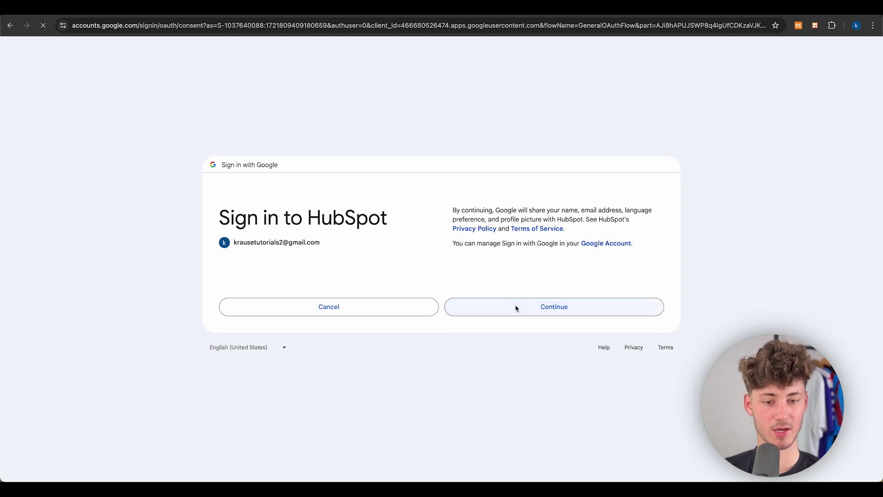
click(594, 345)
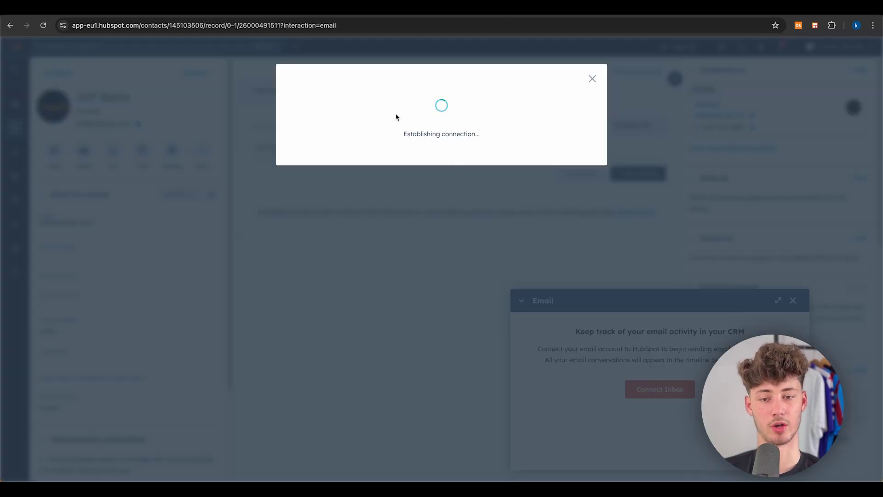
Read the inbox connection message and decline the Gmail and Outlook extension download.
drag(362, 145, 510, 156)
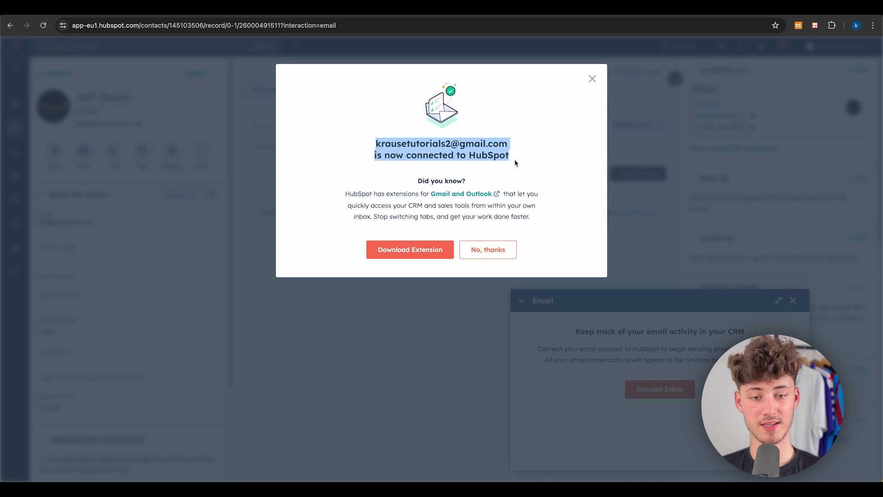
click(515, 162)
drag(463, 151, 548, 157)
click(539, 233)
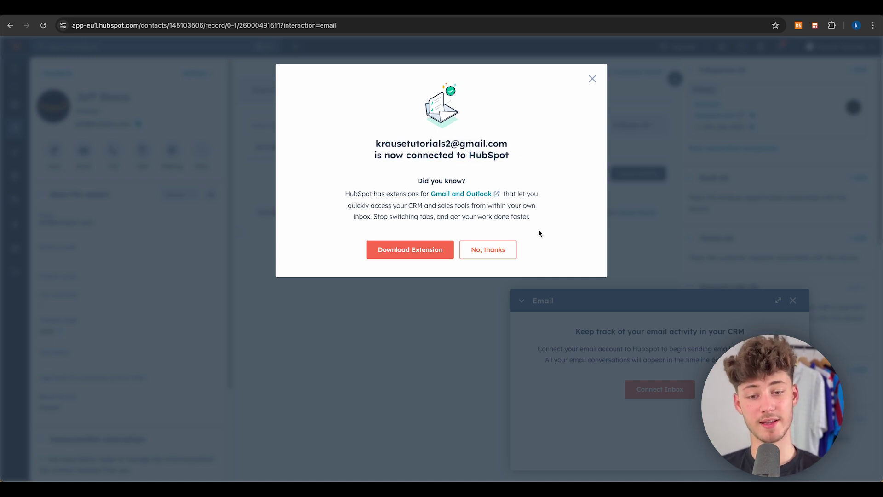
drag(347, 213, 423, 212)
click(433, 216)
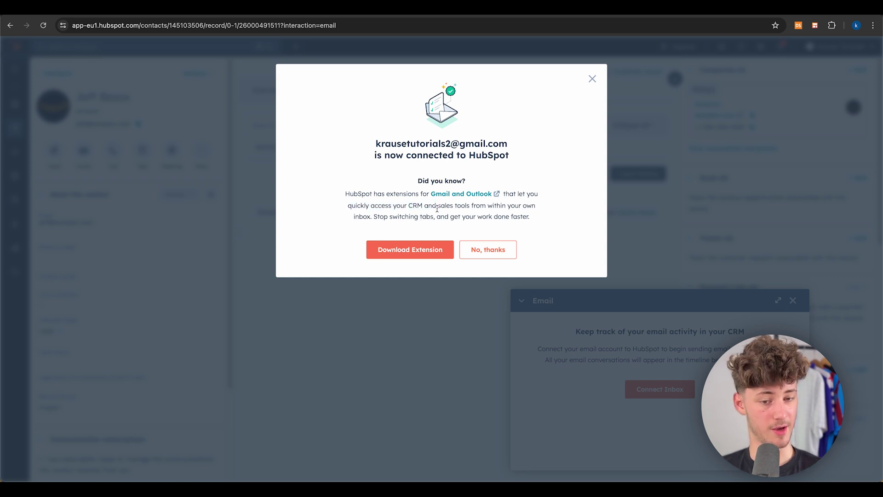
click(483, 252)
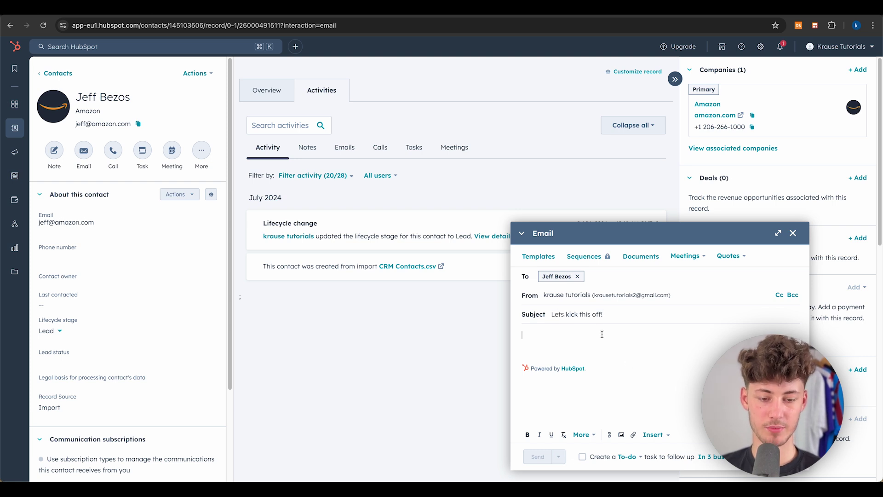
Write the email body, greeting the contact by first name and asking "want to schedule a meeting going over our deal?".
text(Jeff,)
key(Return)
key(Return)
text(wa)
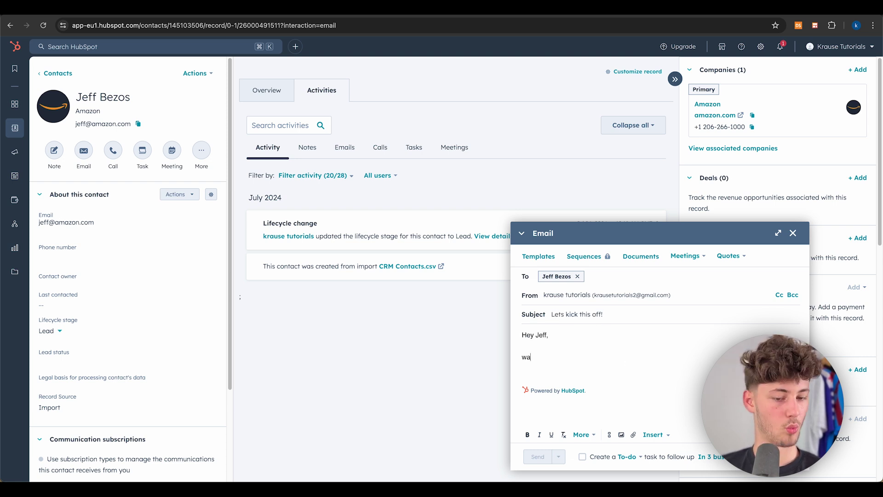
text(nt to schedule a meeting goce)
text(g over our deal?)
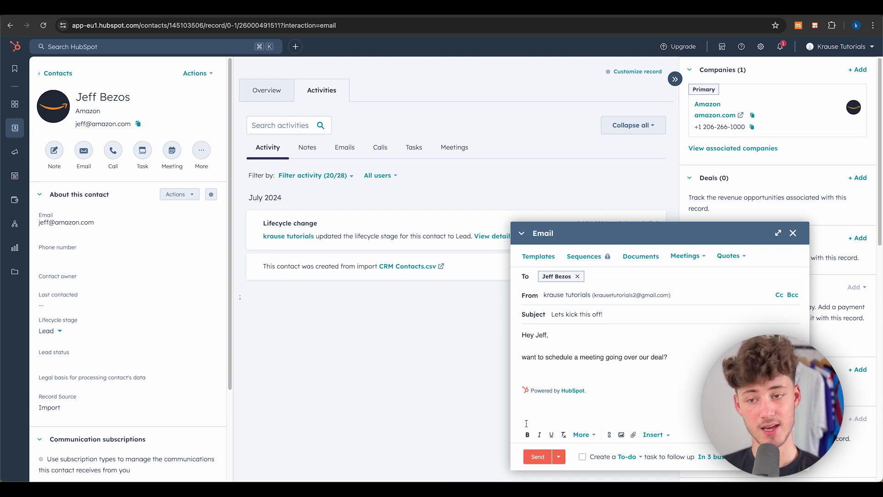
Start the personal meeting link setup from the email draft and choose to set it up without guided help.
click(688, 255)
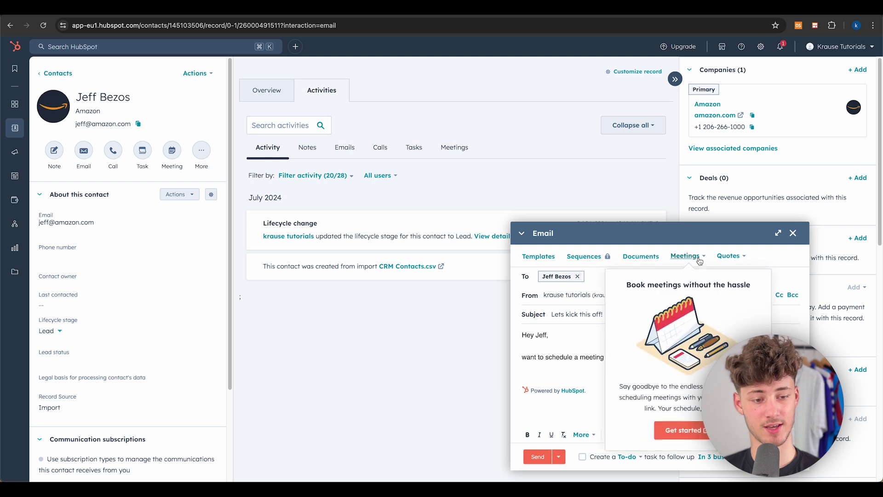
click(680, 427)
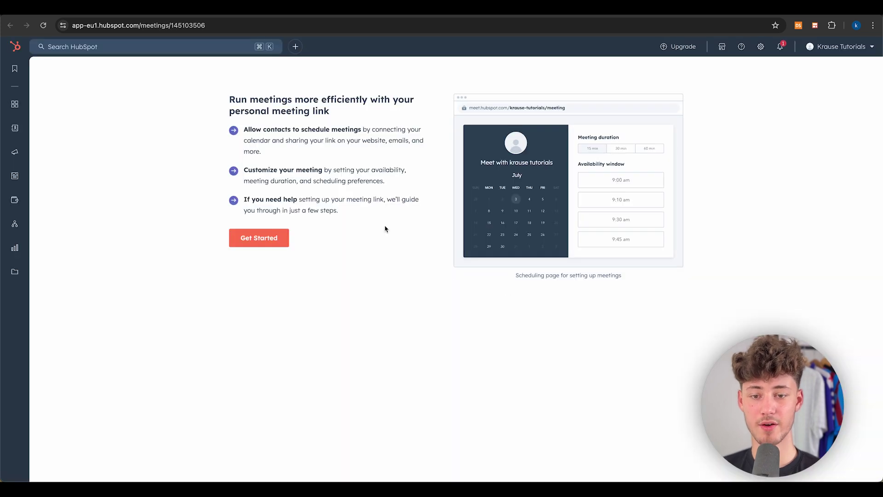
click(265, 241)
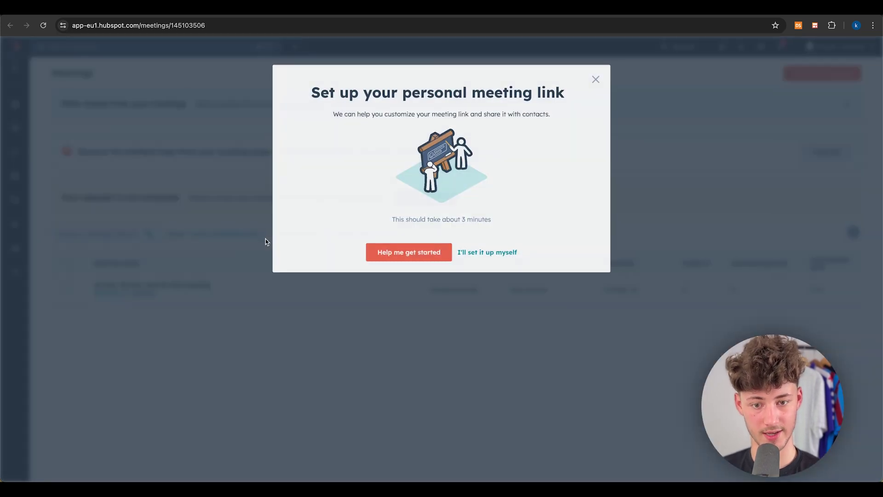
click(495, 255)
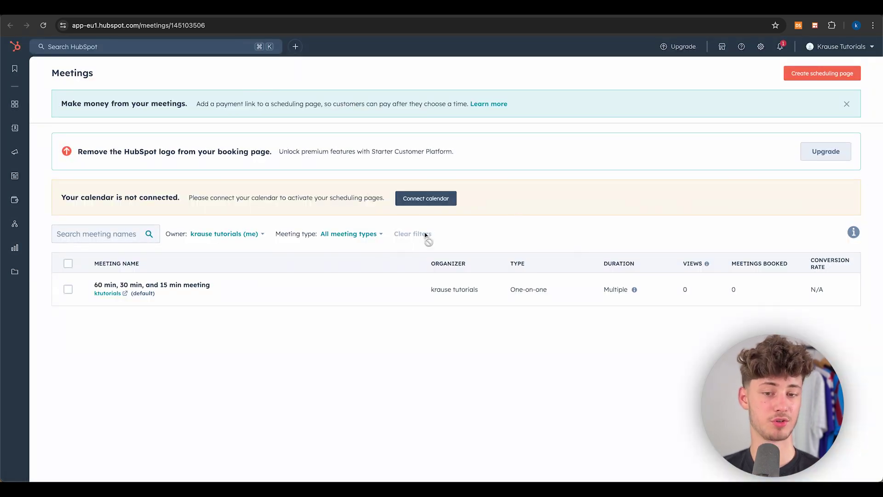
Connect the Google / Gmail calendar to the scheduling pages, agreeing to the terms and authorizing access with the Google account.
click(421, 203)
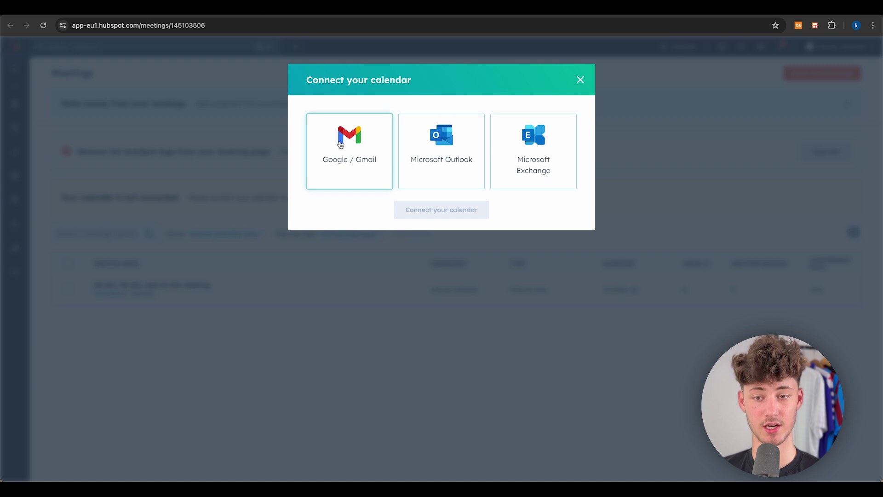
click(345, 184)
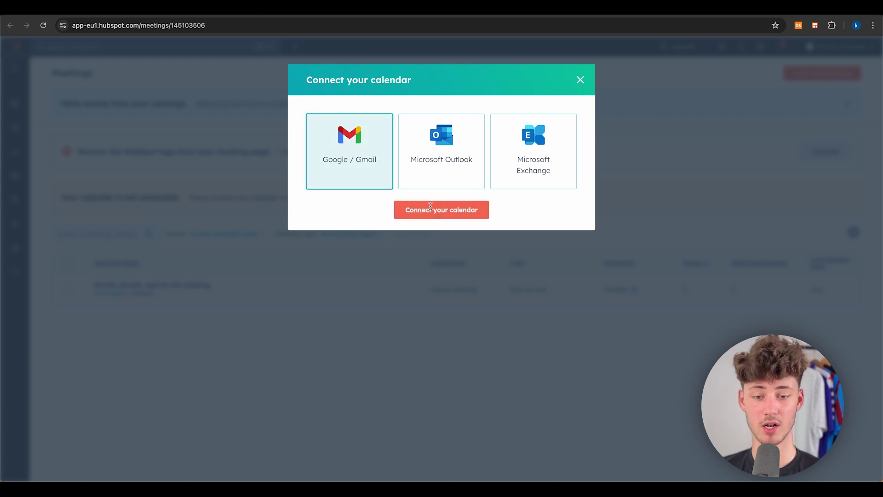
click(402, 210)
click(402, 299)
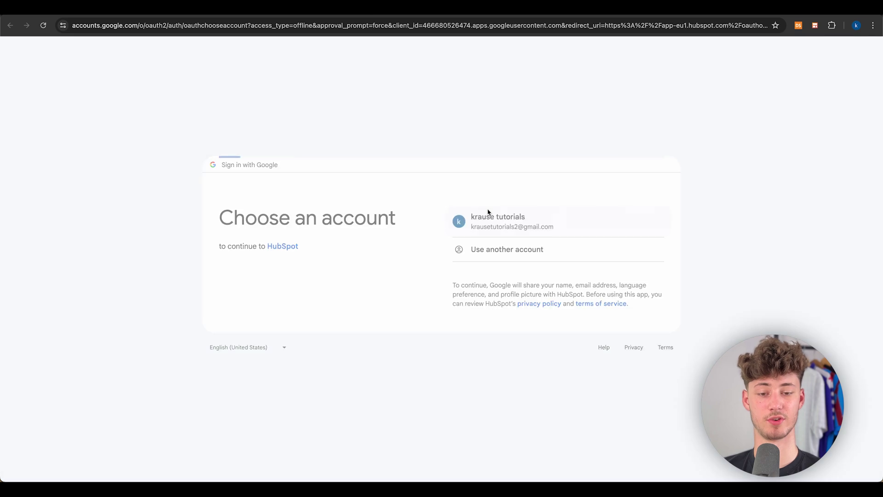
click(502, 315)
click(521, 367)
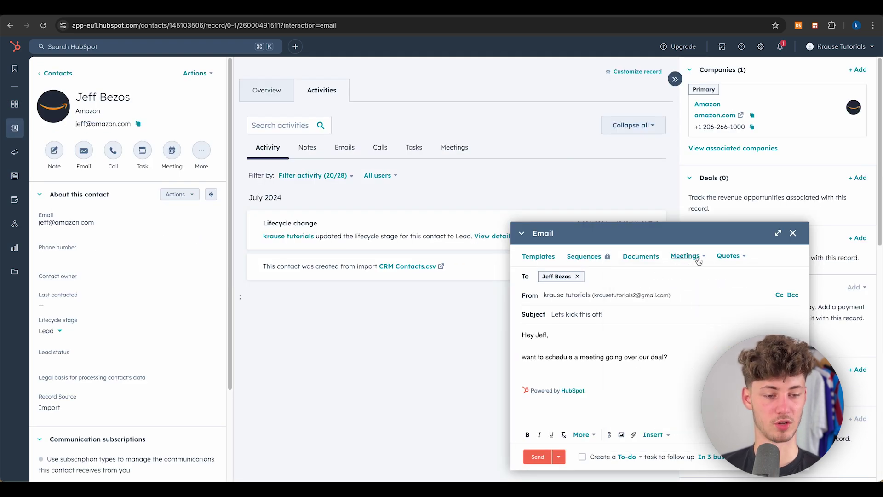
Open the scheduling link options in the email draft and go to the Meetings page listing the scheduling pages.
click(698, 261)
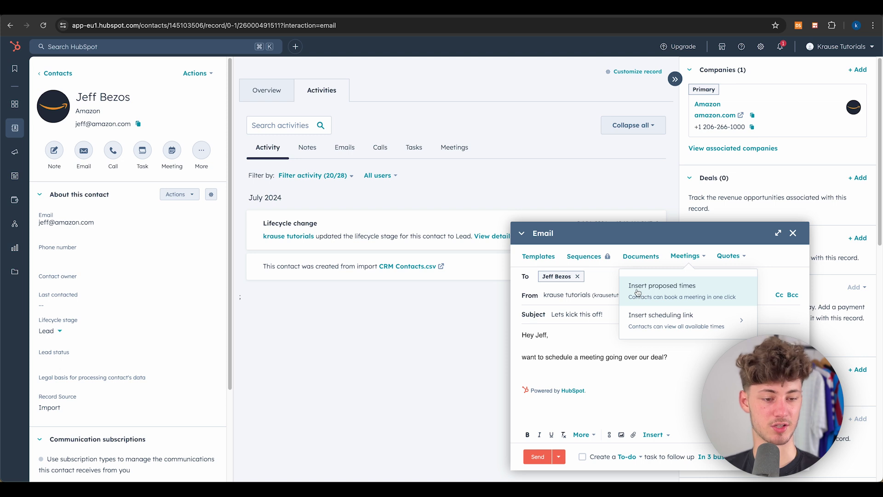
click(685, 320)
click(684, 336)
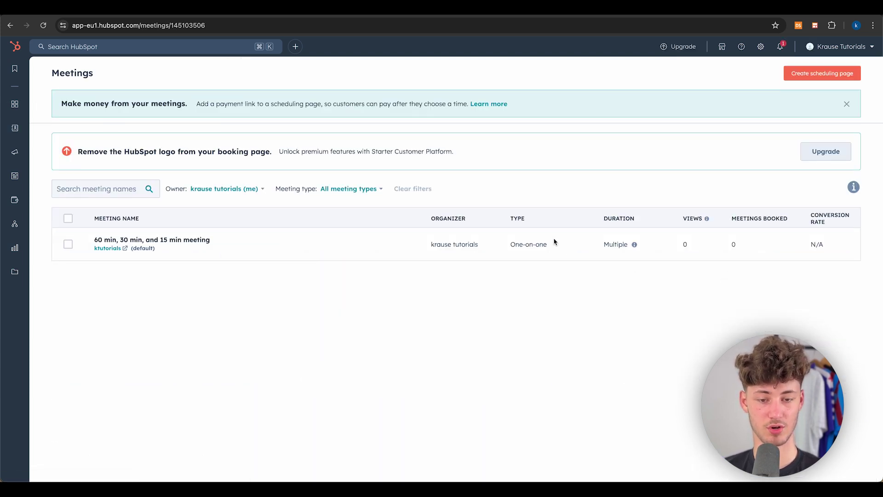
Copy the link of the 60 min, 30 min, and 15 min meeting and open it in a new browser tab.
click(358, 248)
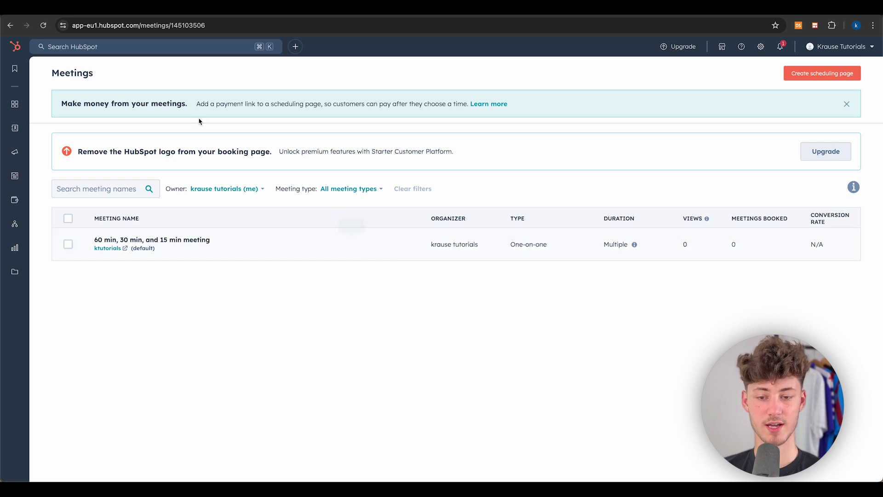
key(super+t)
key(super+v)
key(Return)
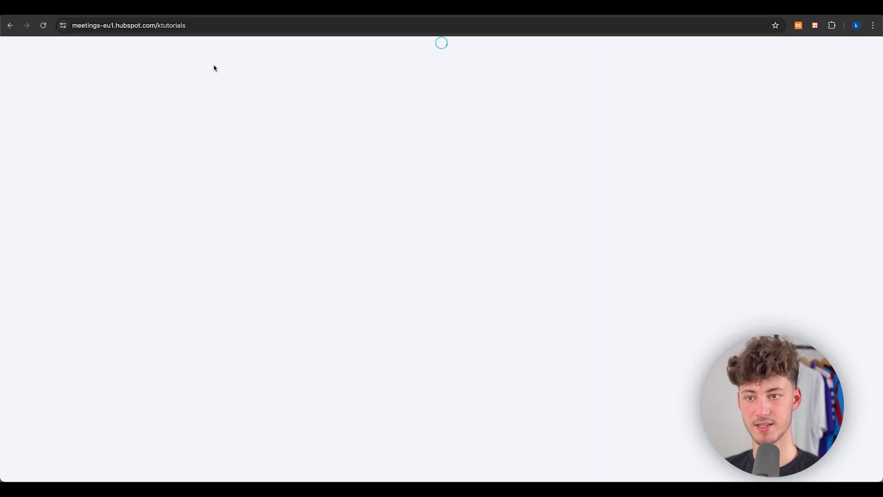
Try out the booking page by selecting 25 July 2024 at 15:30, and return from the information form to the time choice.
scroll(498, 306, down, 2)
scroll(506, 305, up, 2)
click(344, 311)
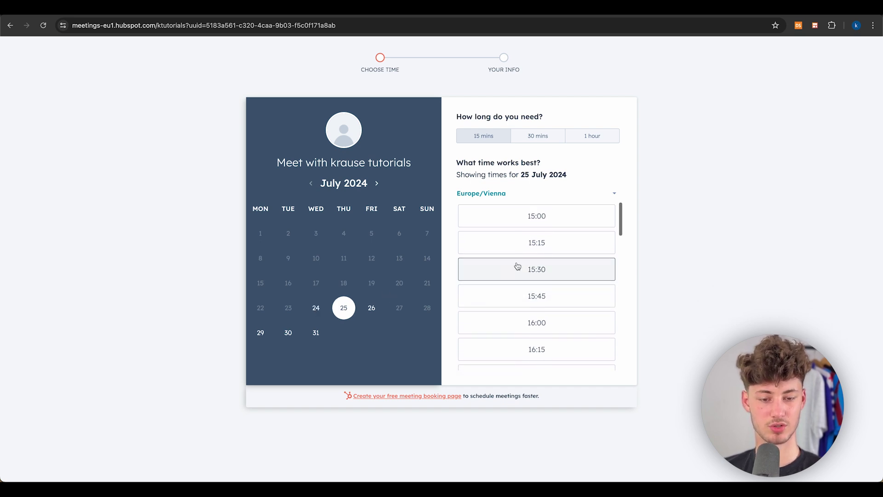
click(523, 268)
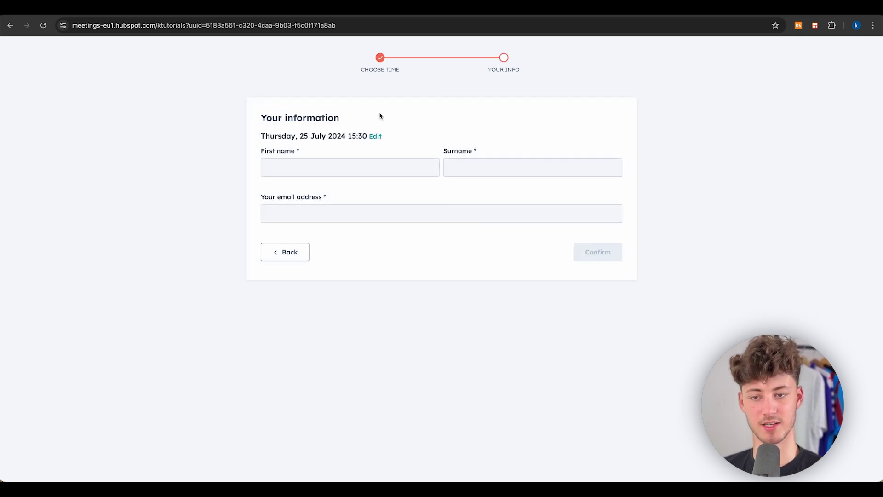
click(292, 258)
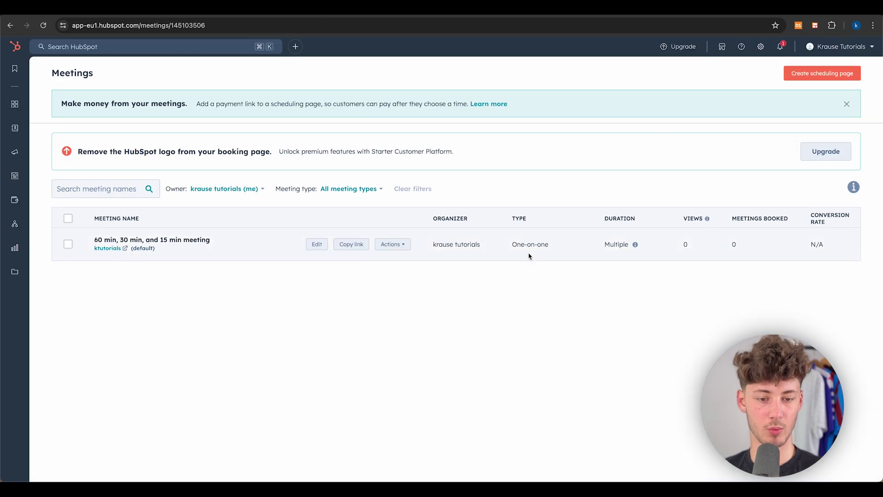
Open the 60 min, 30 min, and 15 min meeting for editing and view its overview and scheduling settings.
click(317, 244)
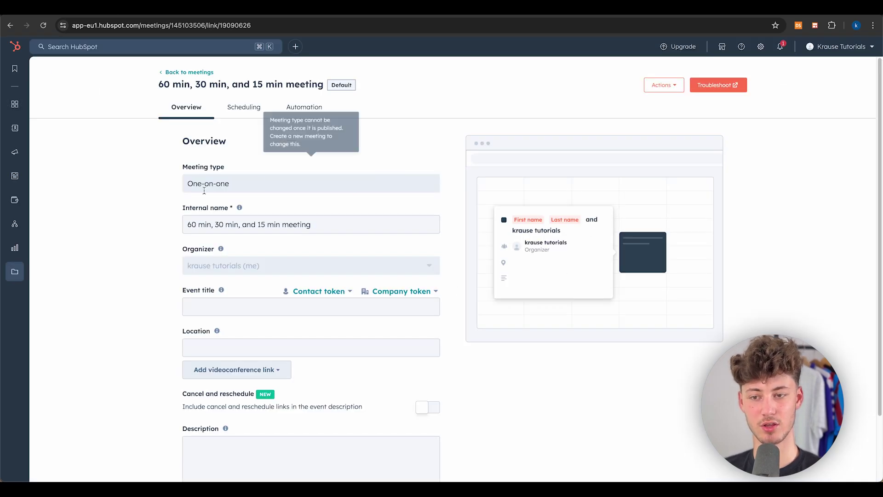
scroll(204, 190, down, 2)
scroll(225, 276, up, 2)
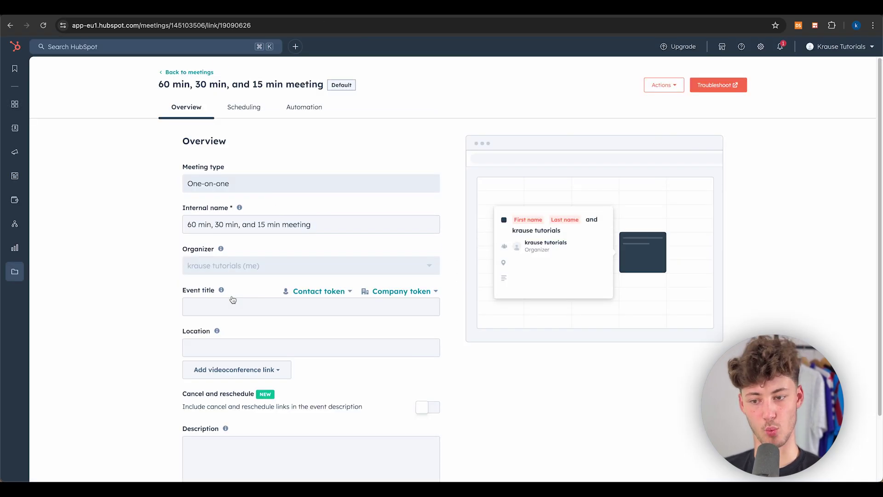
click(231, 108)
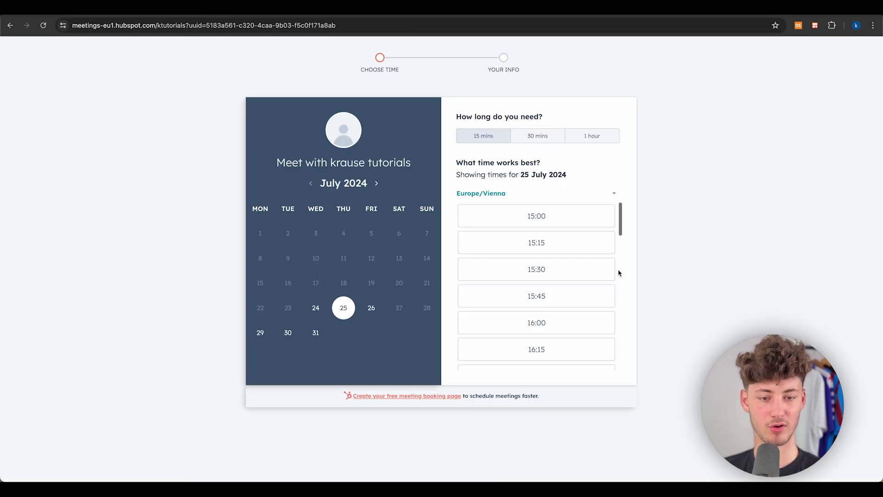
Look through the 15-minute time slots offered for 25 July 2024 on the public booking page.
scroll(577, 255, down, 15)
scroll(576, 254, up, 15)
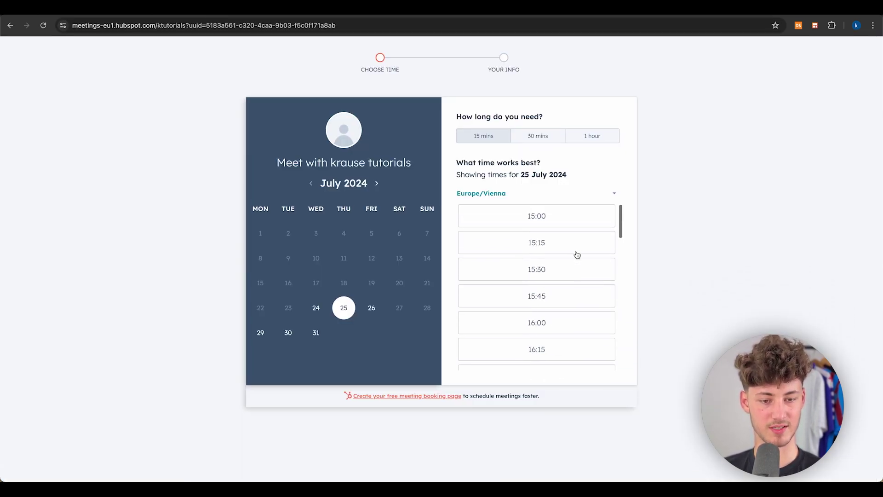
scroll(552, 329, down, 15)
scroll(552, 329, up, 15)
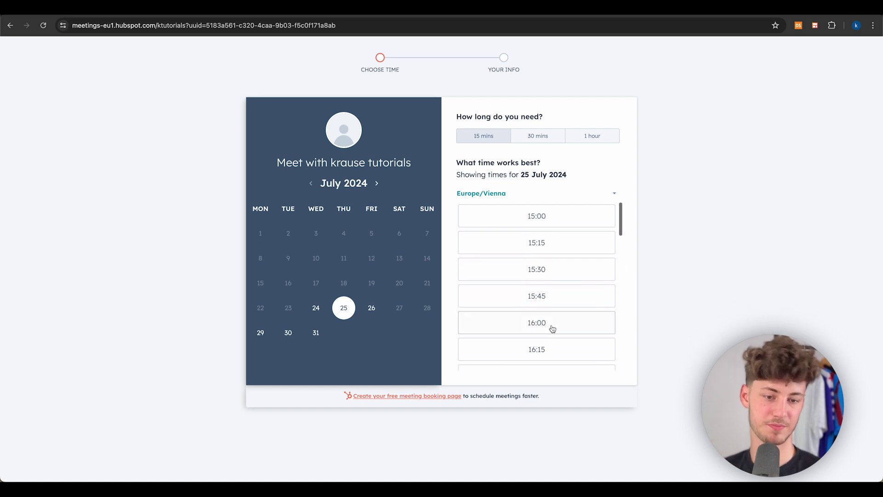
Return to the contact's email draft and paste the copied meeting link below the question about scheduling a meeting.
click(84, 15)
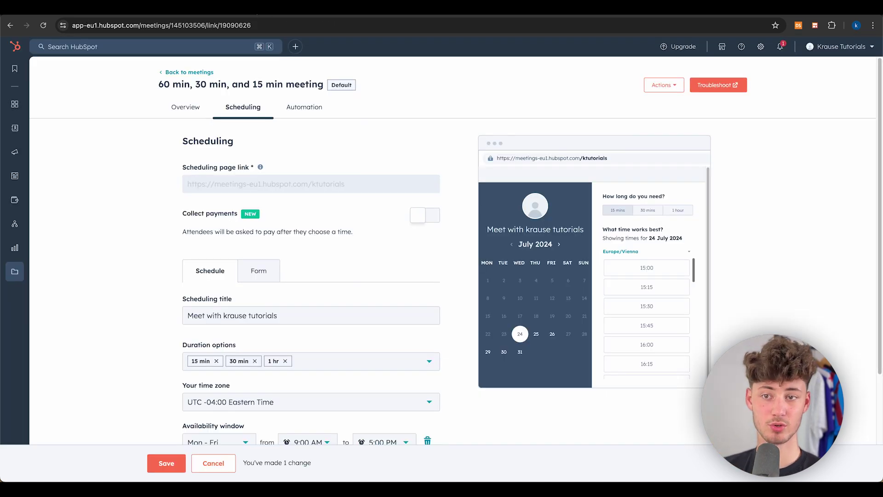
key(super+bracketleft)
key(super+bracketleft)
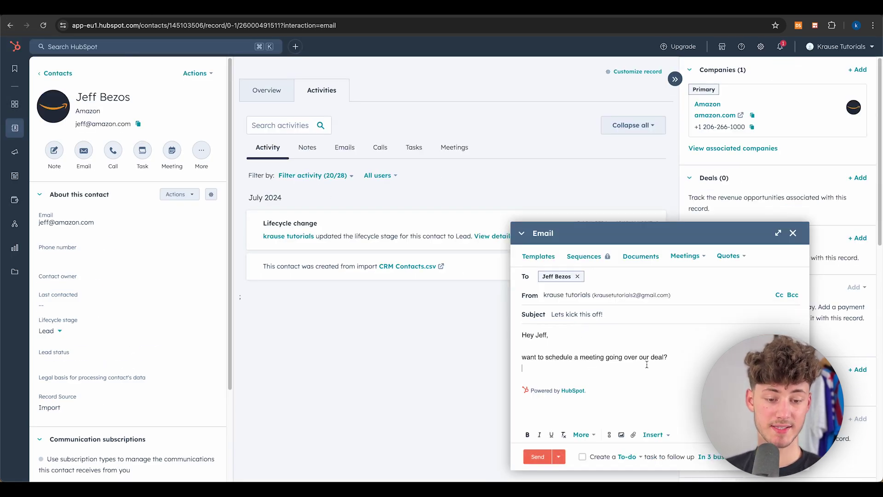
key(super+v)
drag(657, 371, 522, 368)
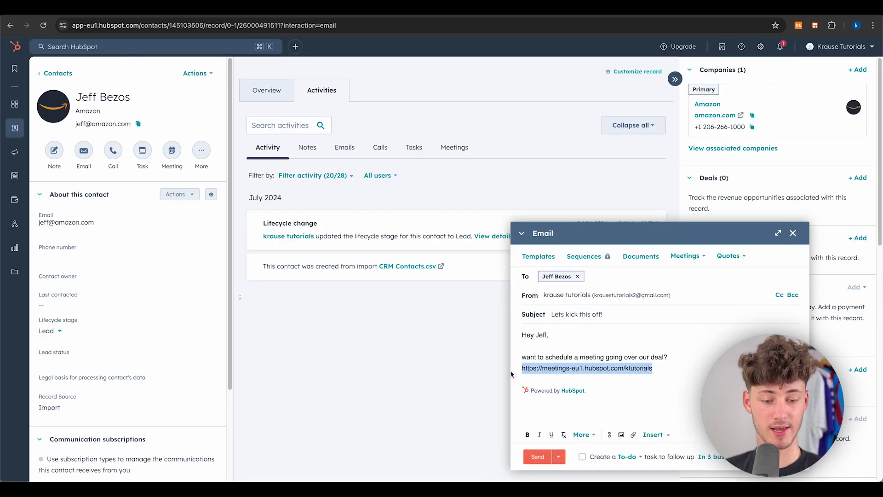
click(599, 368)
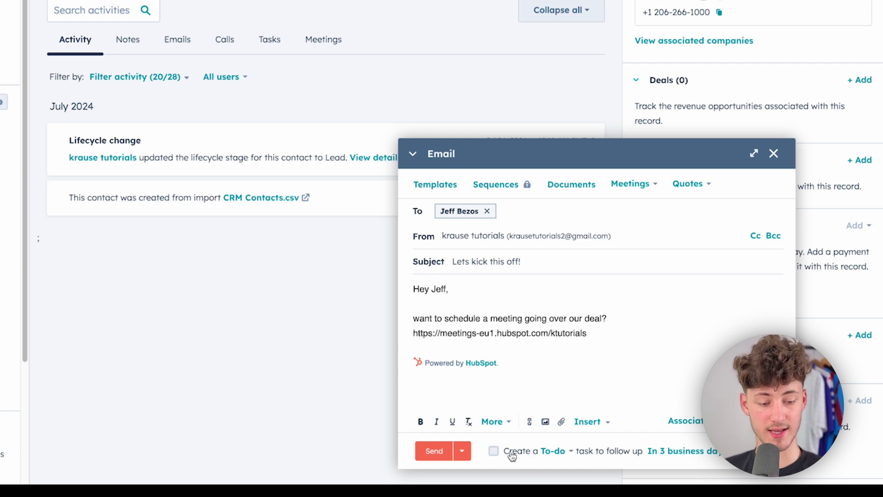
Add a To-do task to follow up in 2 weeks and send the email.
click(493, 451)
click(687, 451)
click(683, 358)
click(717, 453)
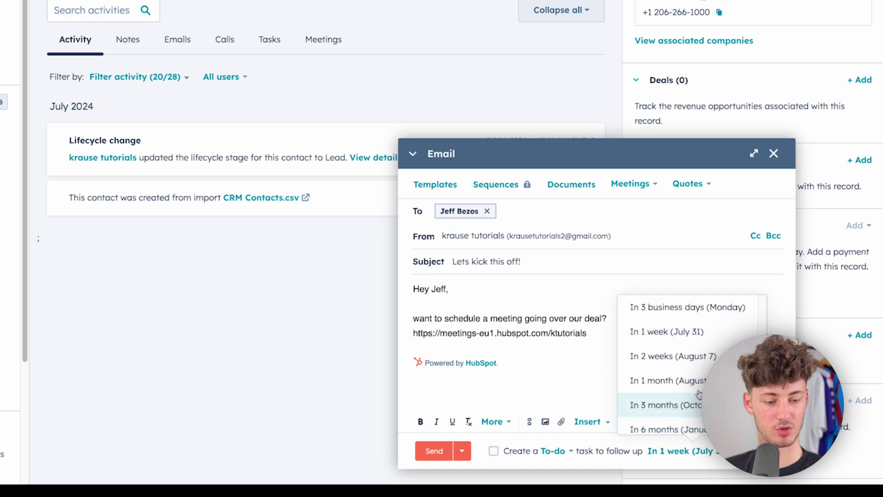
click(677, 354)
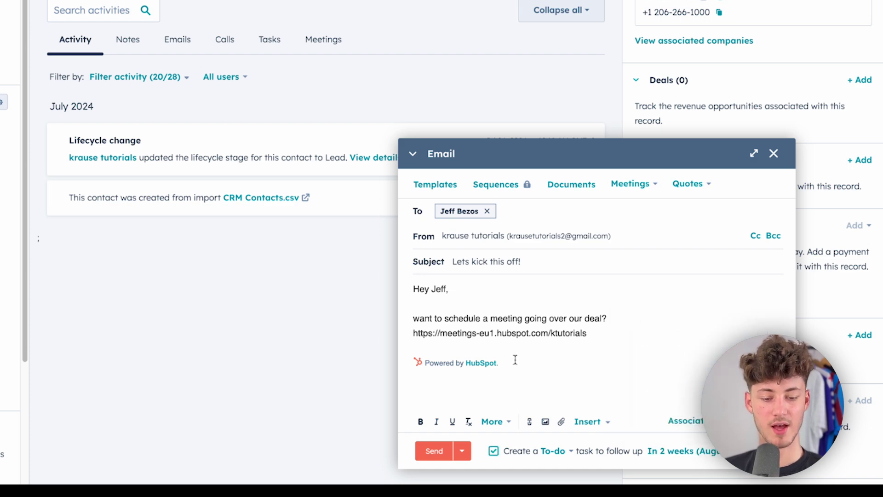
click(432, 451)
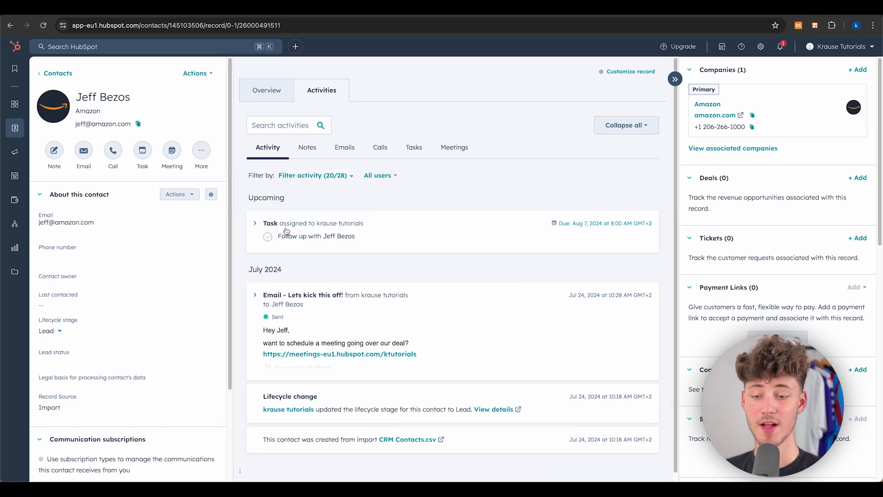
Review the contact's activity and expand the upcoming follow-up task to view its details.
scroll(351, 303, down, 1)
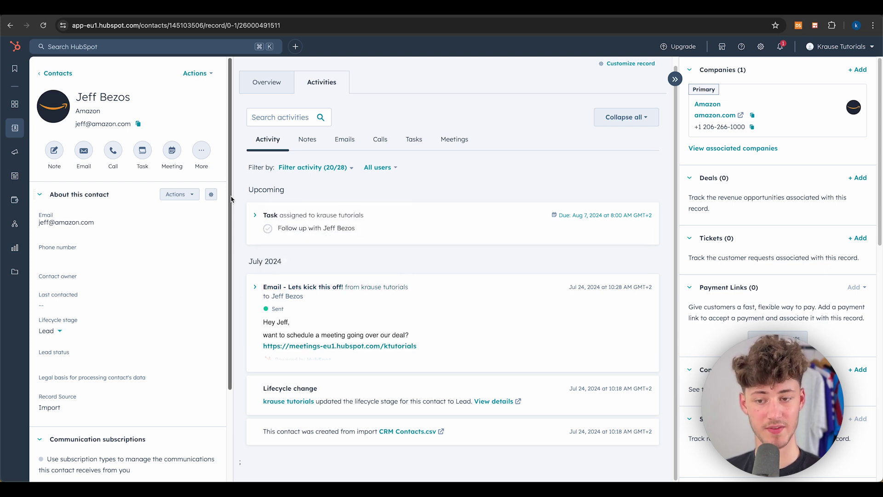
drag(249, 183, 304, 189)
click(310, 190)
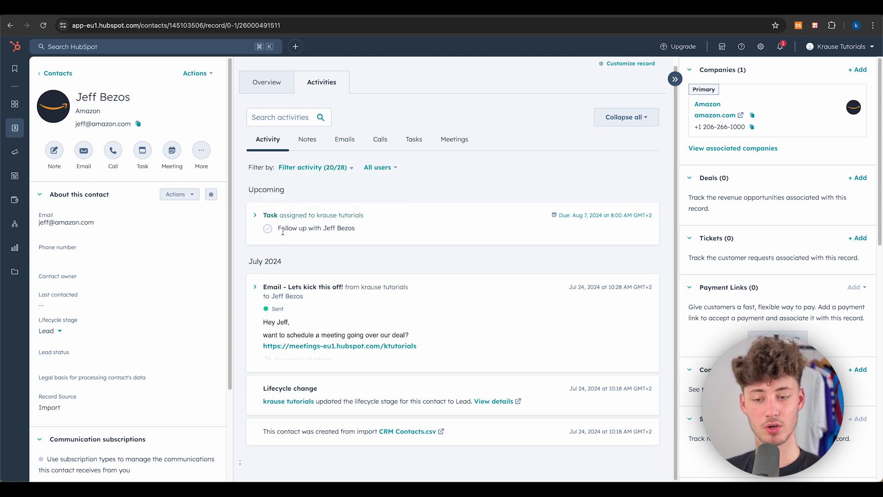
drag(279, 230, 386, 228)
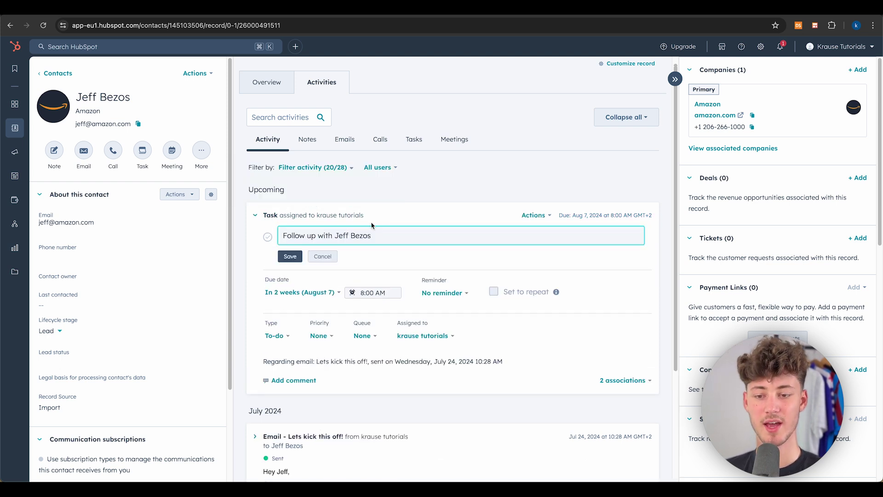
click(255, 216)
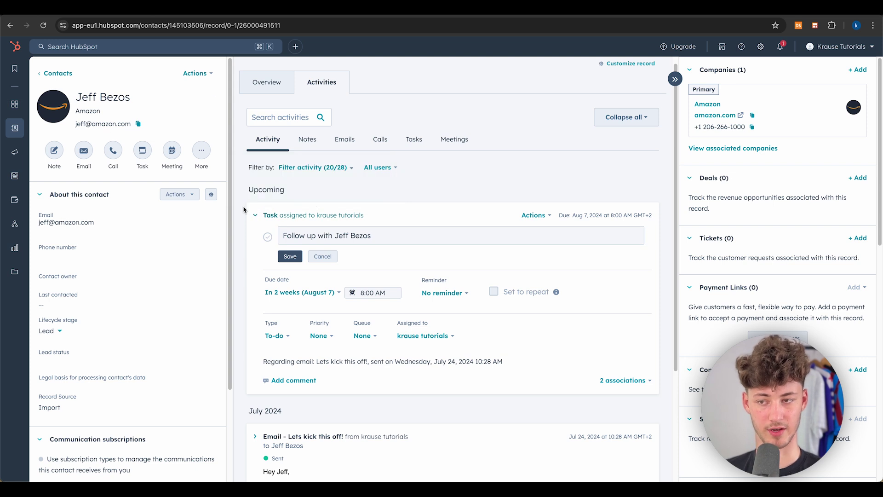
Leave the contact record, go to the CRM's Lists page and dismiss the custom properties tip.
click(59, 75)
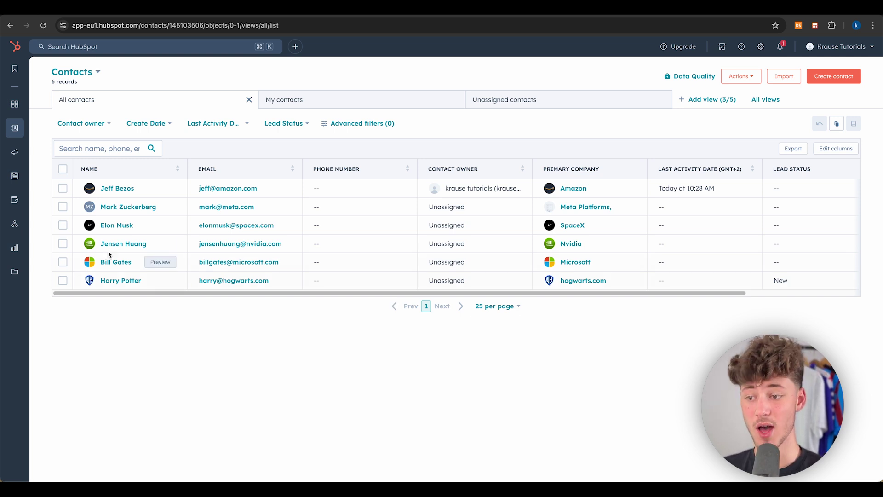
mouse_move(39, 131)
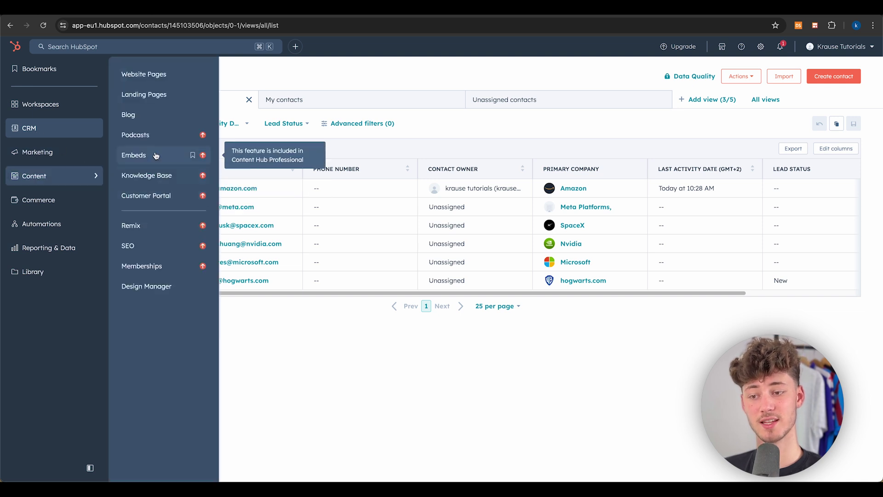
click(128, 164)
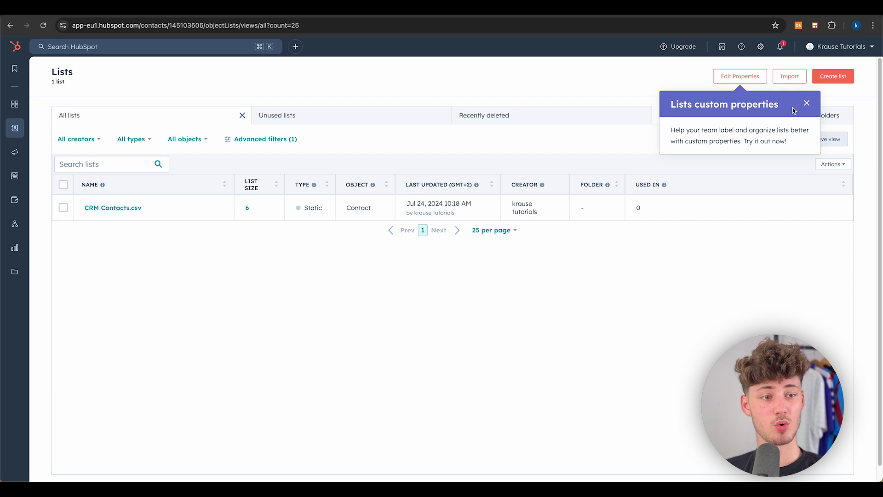
click(807, 103)
Start a contact-based active list named "Niche: YouTube" and continue to its filter setup.
click(828, 78)
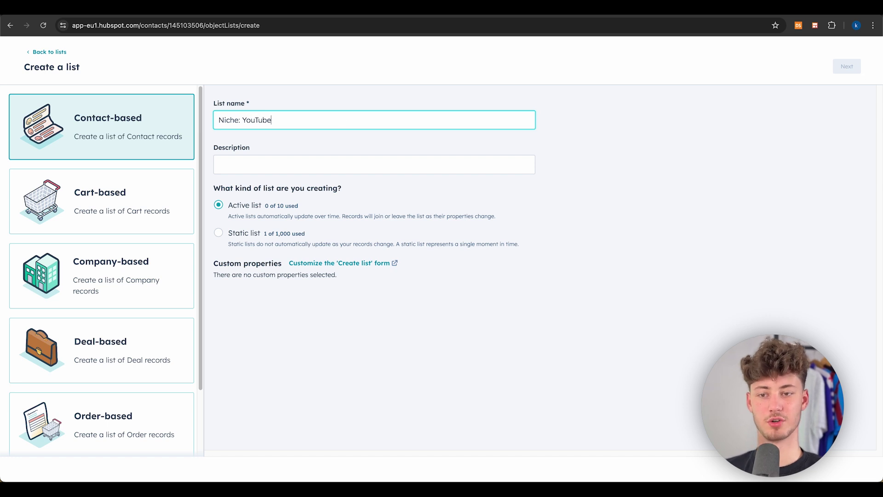
click(268, 97)
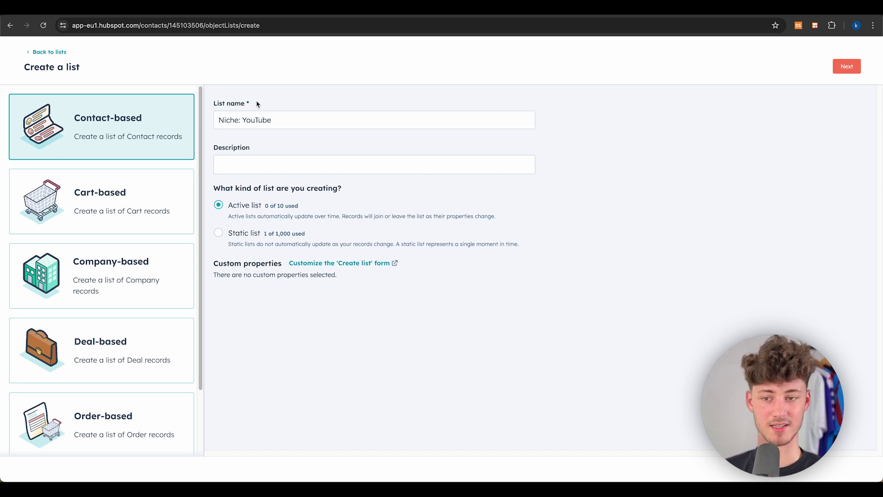
triple_click(280, 118)
click(287, 88)
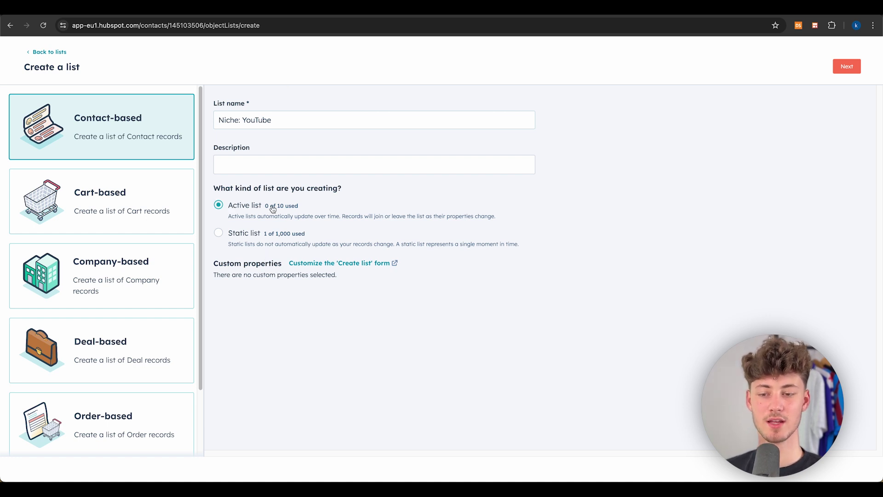
click(246, 210)
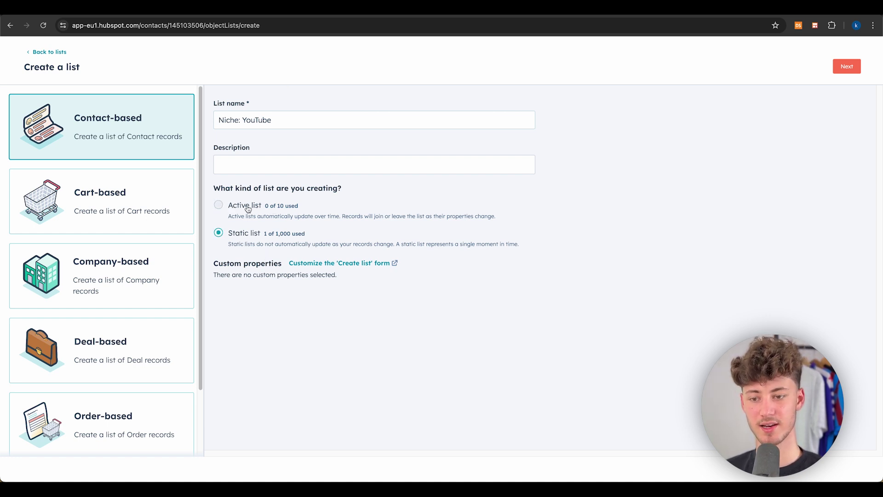
click(847, 66)
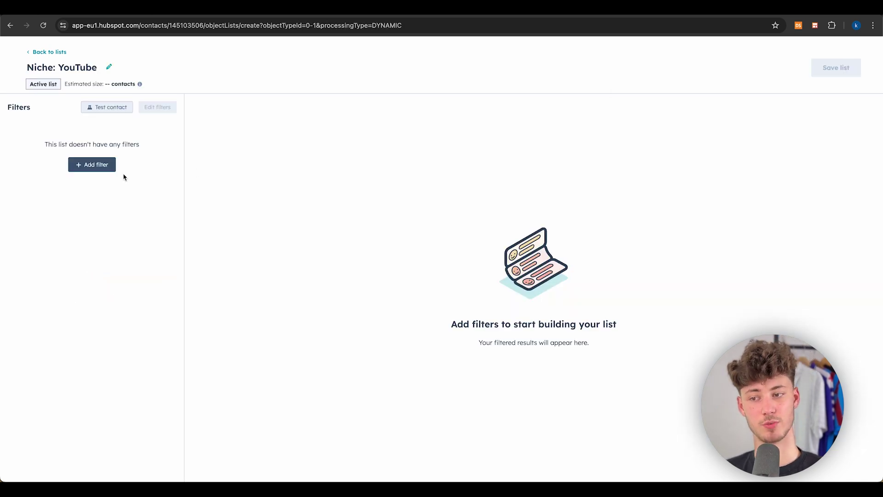
Add an Email subscriptions filter, view its opt-in status options, and go back to the lists without saving.
click(111, 164)
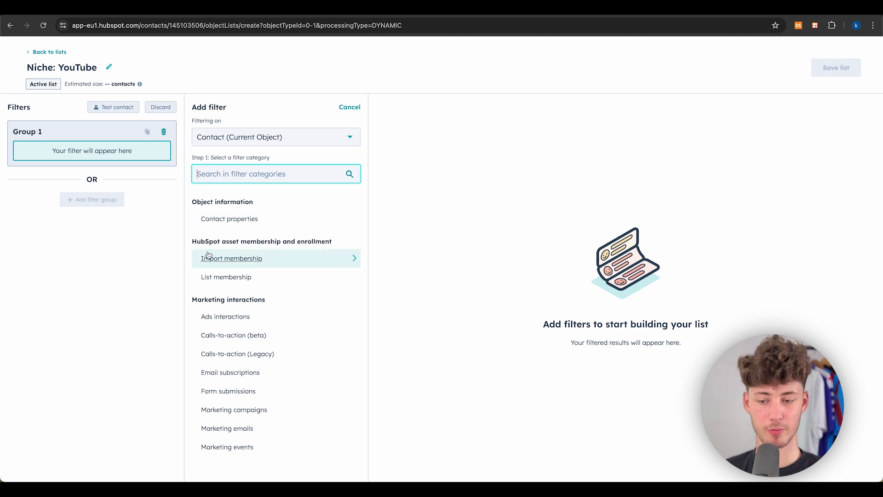
click(252, 372)
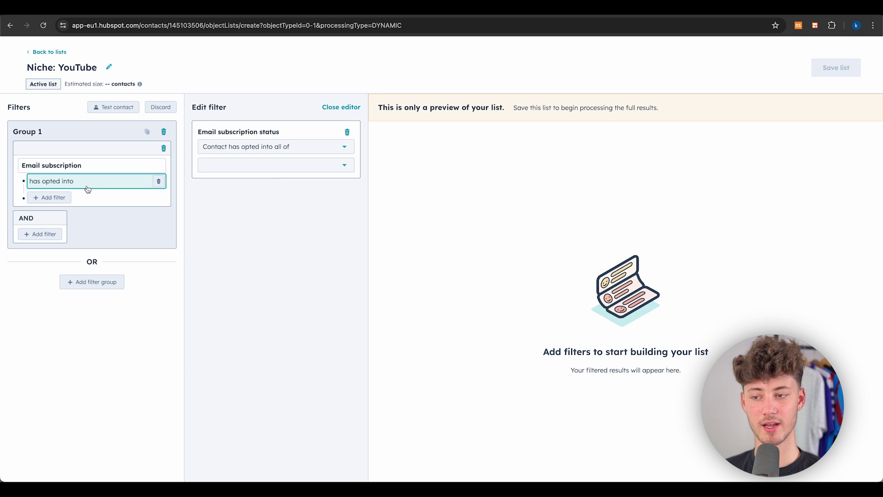
click(258, 148)
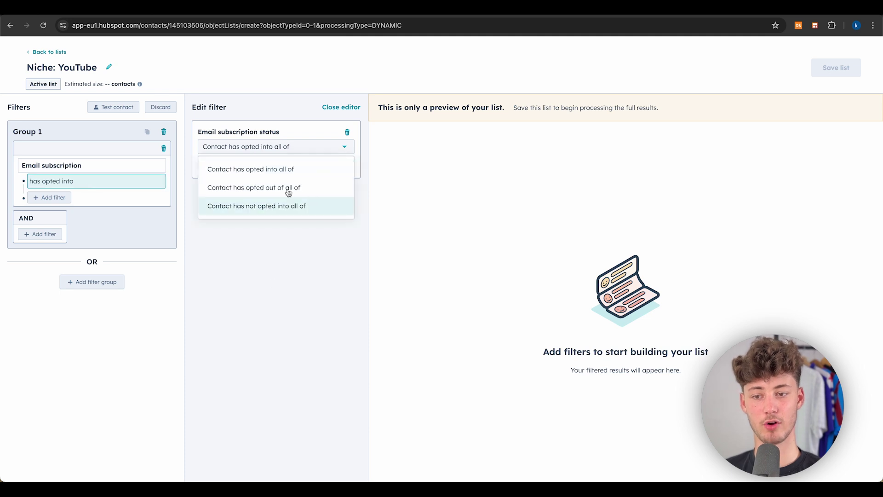
click(39, 52)
click(384, 139)
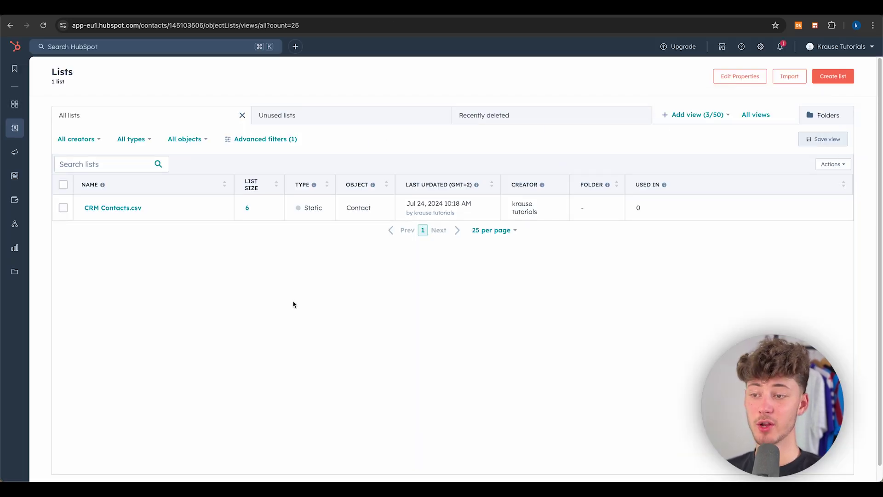
Go to the CRM's Companies page to view the company records.
mouse_move(17, 129)
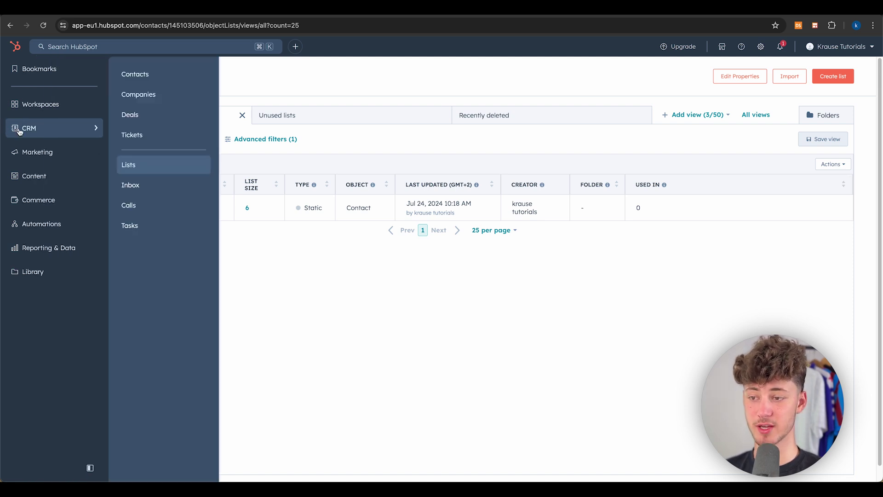
click(148, 102)
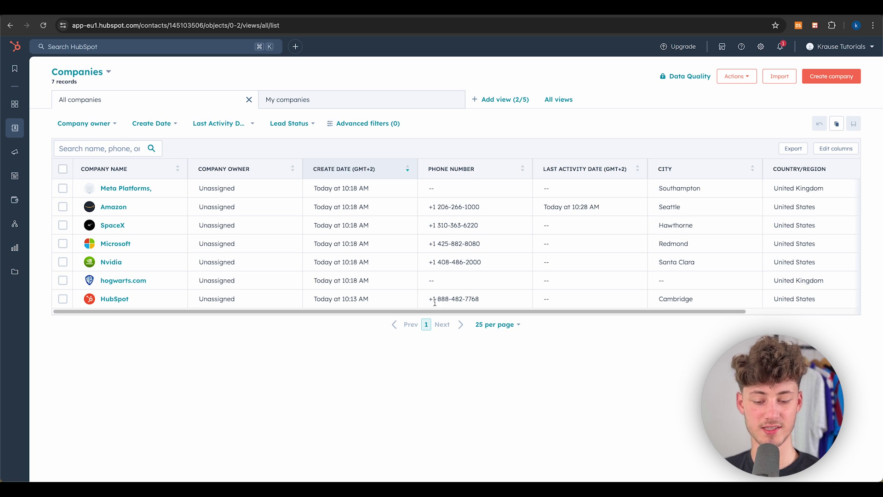
Look through the available and selected column options for the companies table and close them without changes.
click(496, 230)
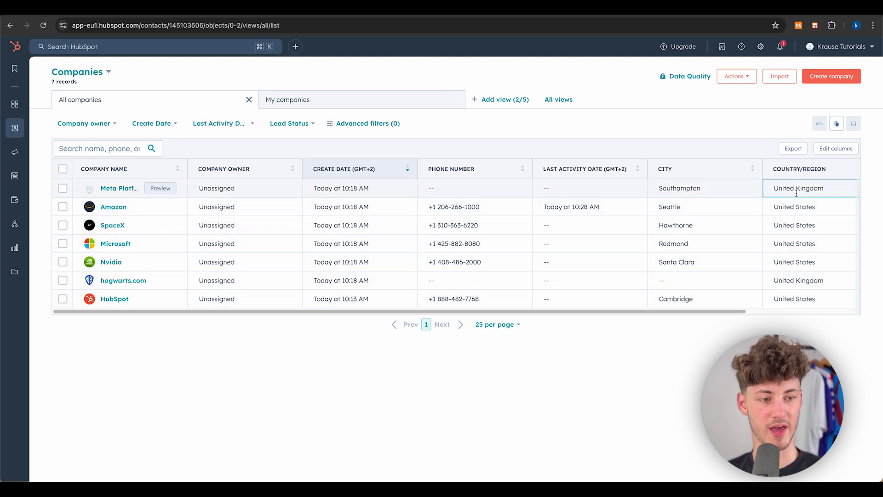
click(831, 149)
scroll(316, 268, down, 20)
scroll(316, 269, up, 20)
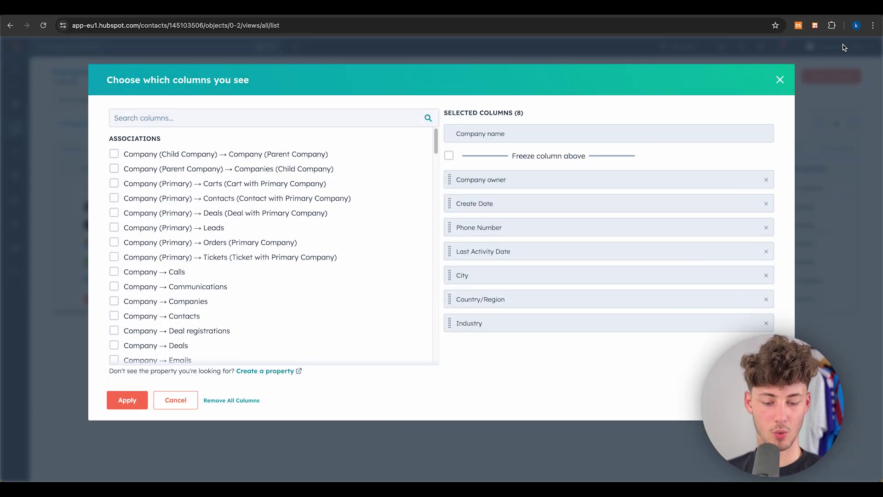
click(780, 80)
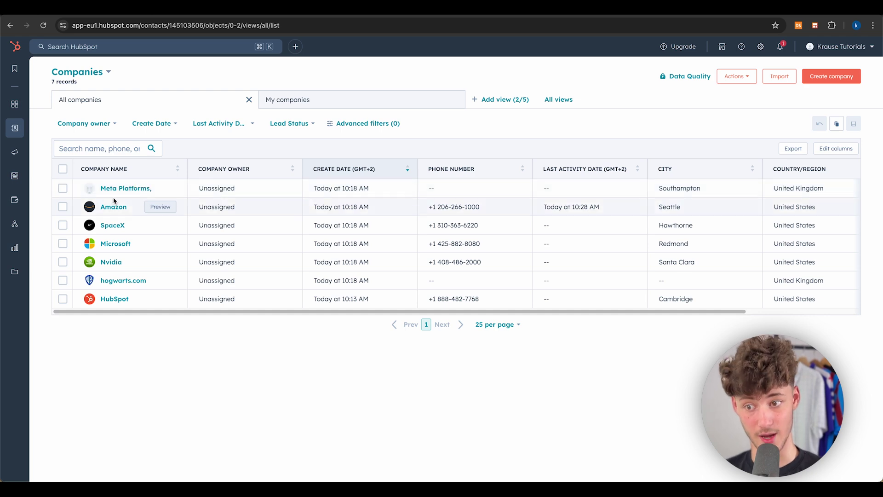
Assign the account's own user as company owner of Meta Platforms, keeping the All companies view open.
click(210, 188)
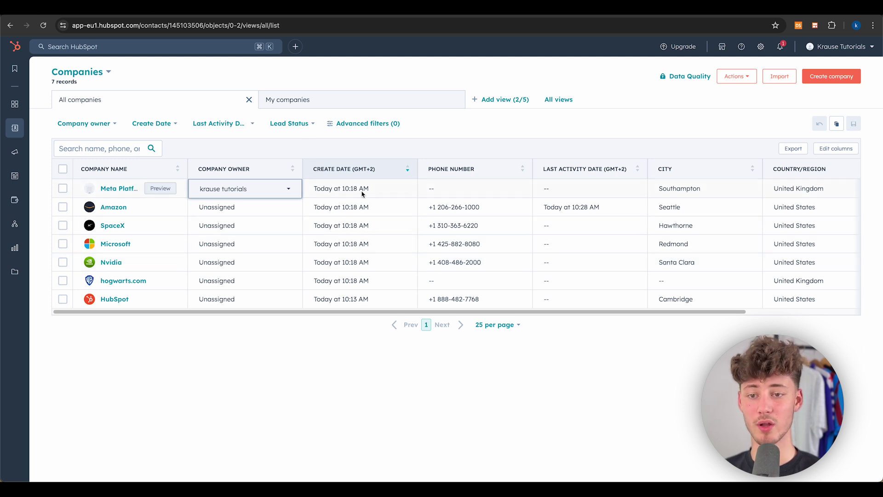
click(306, 99)
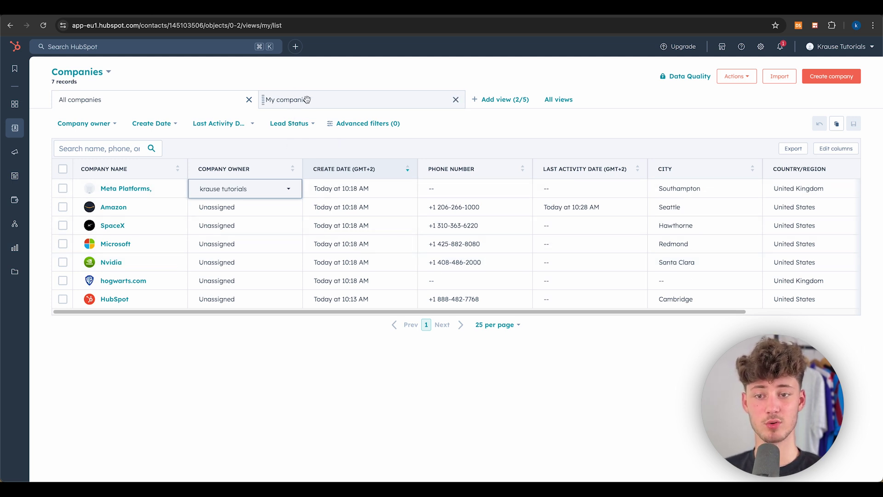
click(175, 106)
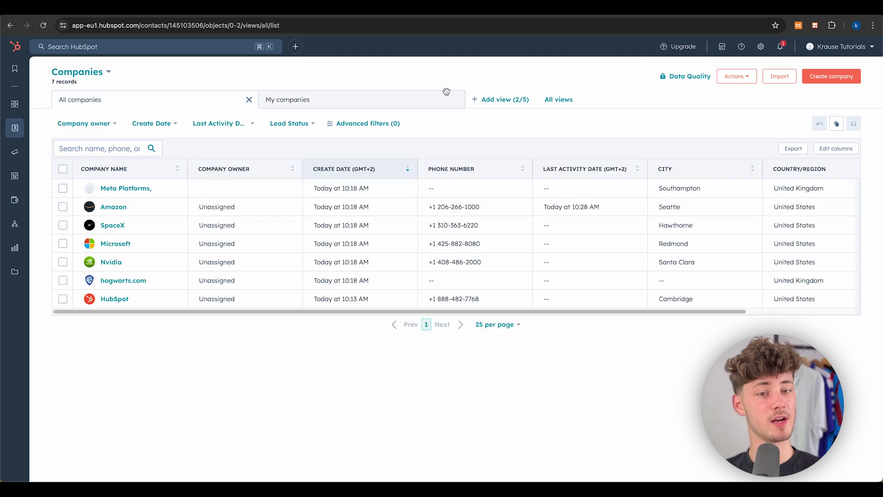
Check the options for adding a company view, close them, and show the My companies view.
click(494, 100)
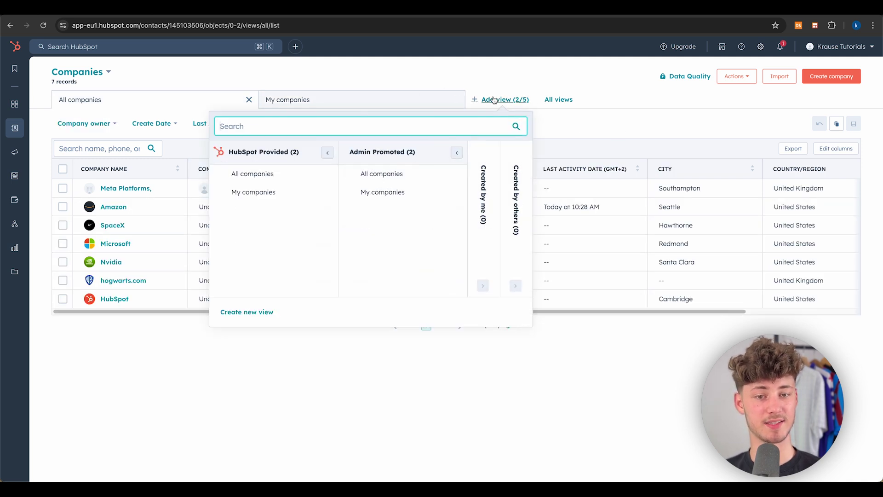
click(354, 80)
click(348, 105)
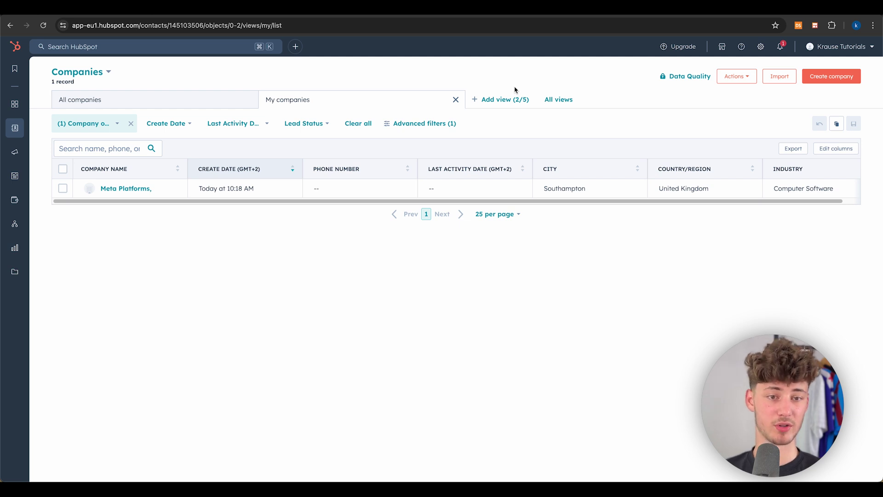
Return to All companies and examine the owner, create date, last activity date, lead status and advanced filter options.
click(215, 96)
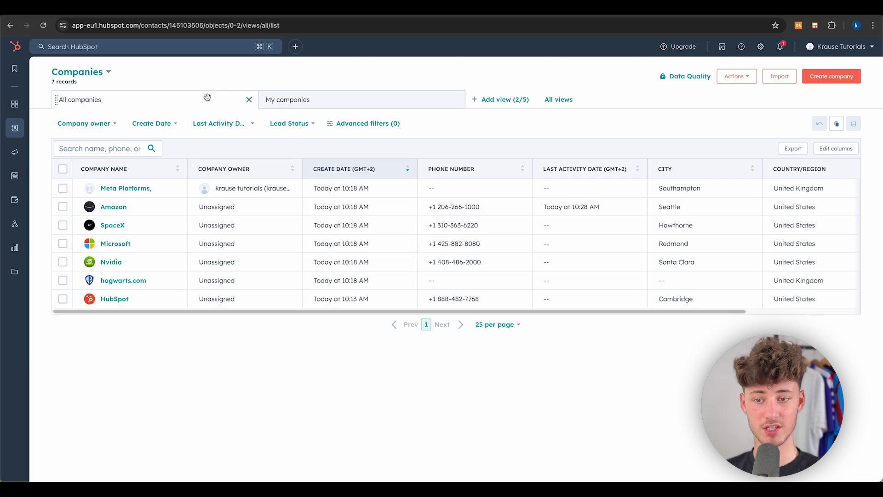
click(108, 127)
click(157, 124)
click(252, 124)
click(306, 124)
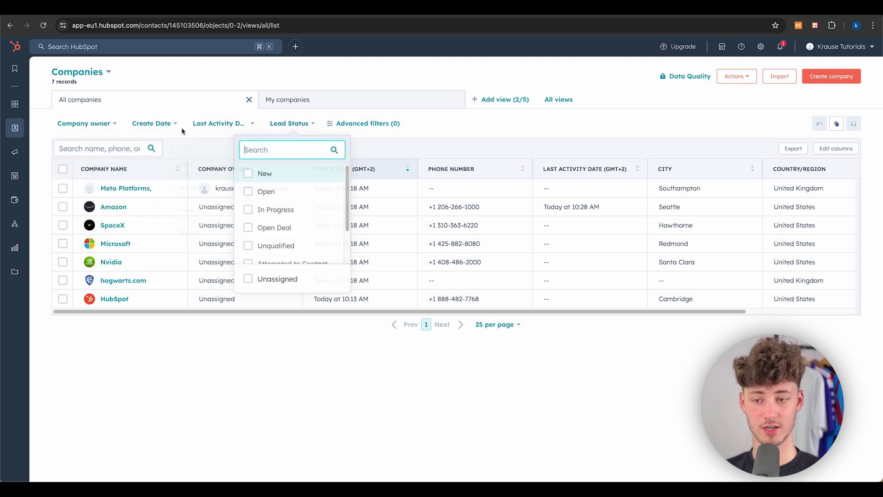
click(235, 122)
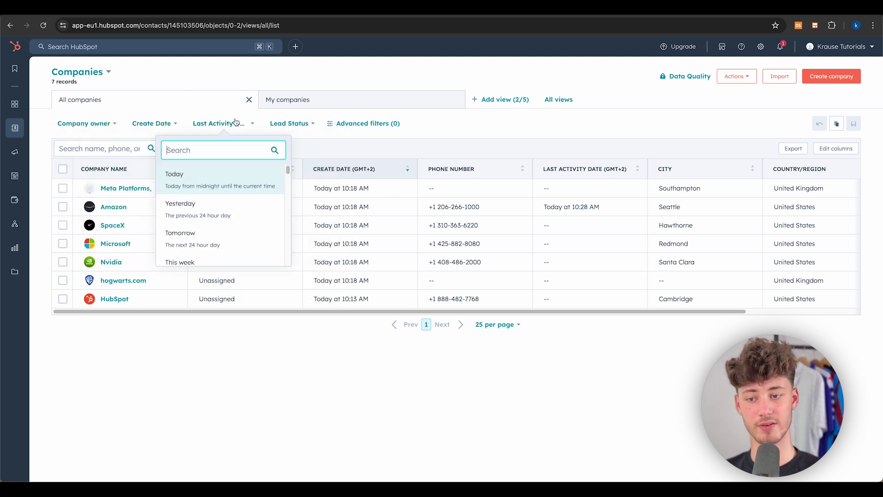
click(163, 127)
click(90, 124)
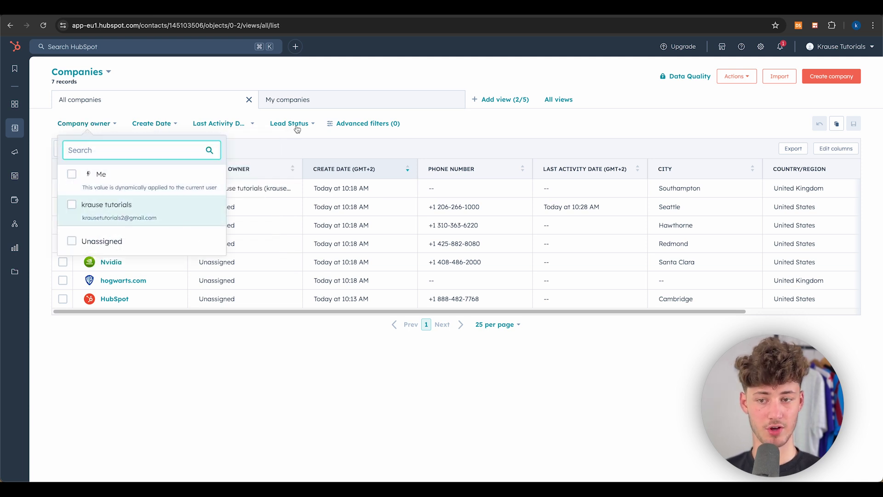
click(303, 124)
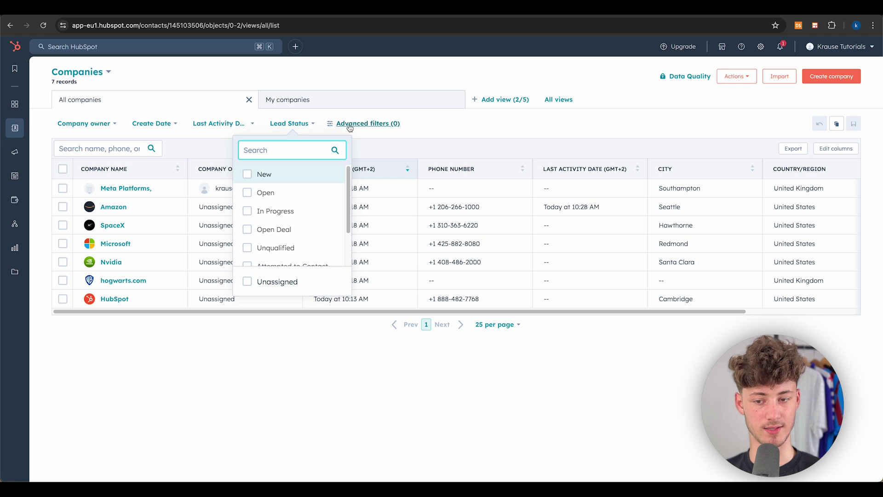
click(350, 124)
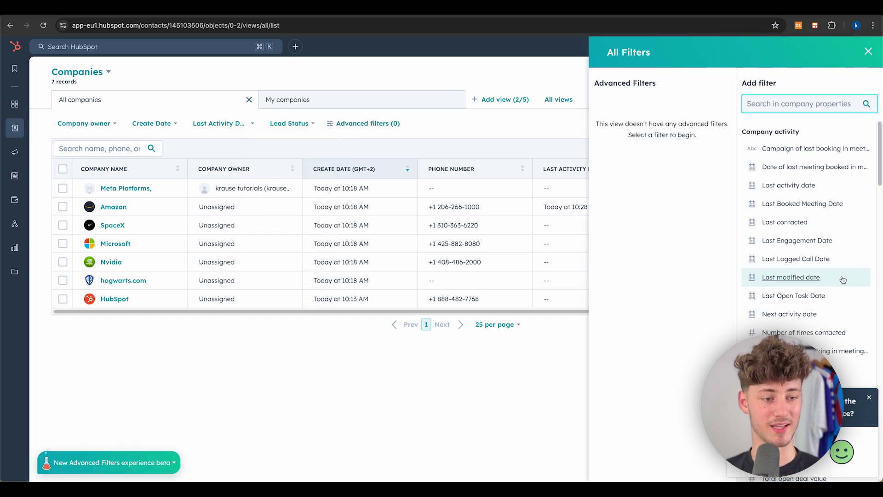
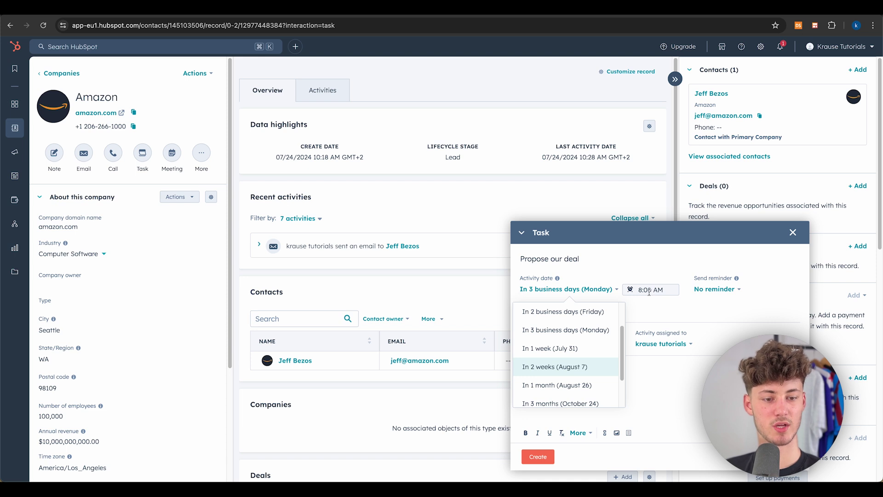
Check the reminder choices, add the note "proposial via zoom" and create the "Propose our deal" task for Amazon.
click(730, 305)
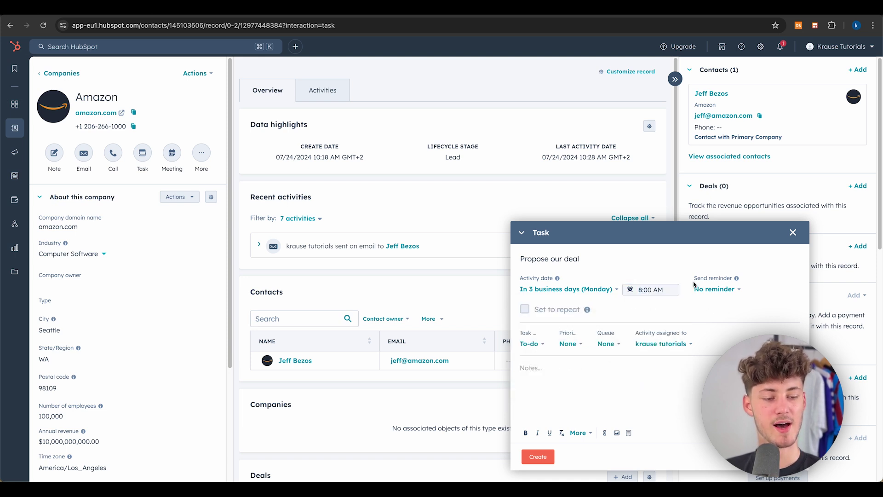
click(725, 293)
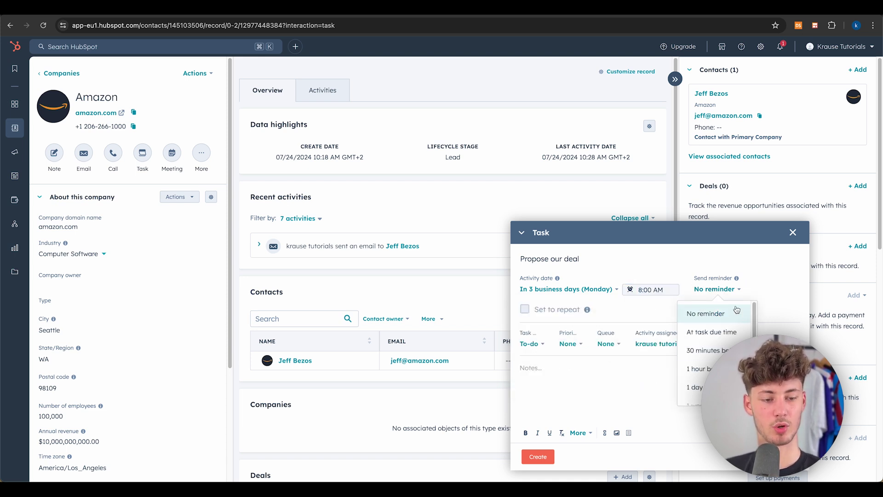
click(775, 271)
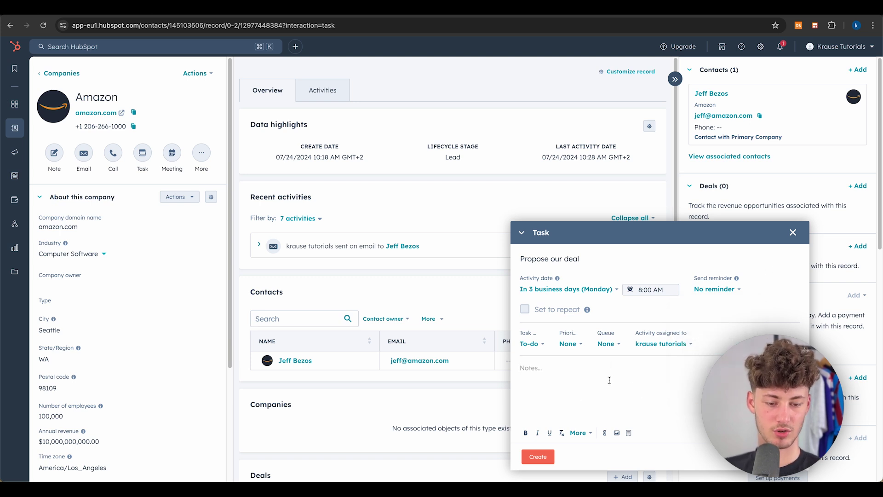
click(609, 380)
text(proposial via zoom)
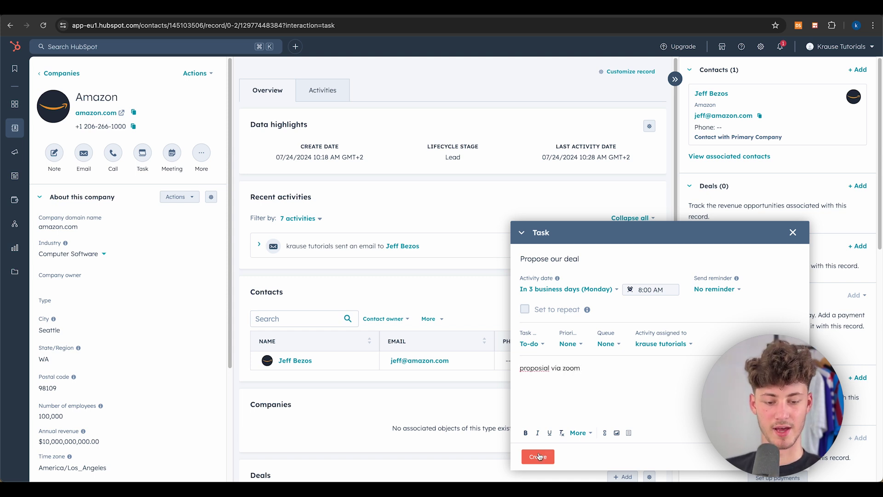
click(538, 456)
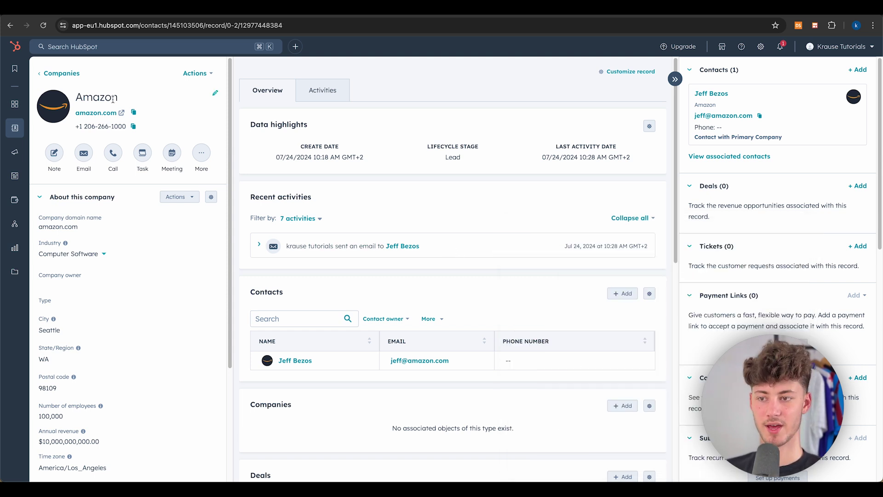
Go to the CRM's Tasks page, mark "Propose our deal" as completed and dismiss the follow-up task offer.
mouse_move(73, 134)
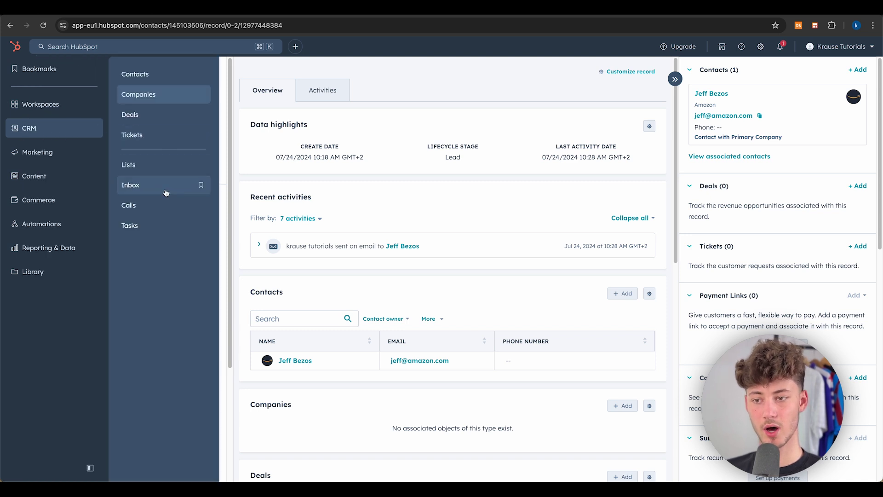
click(130, 225)
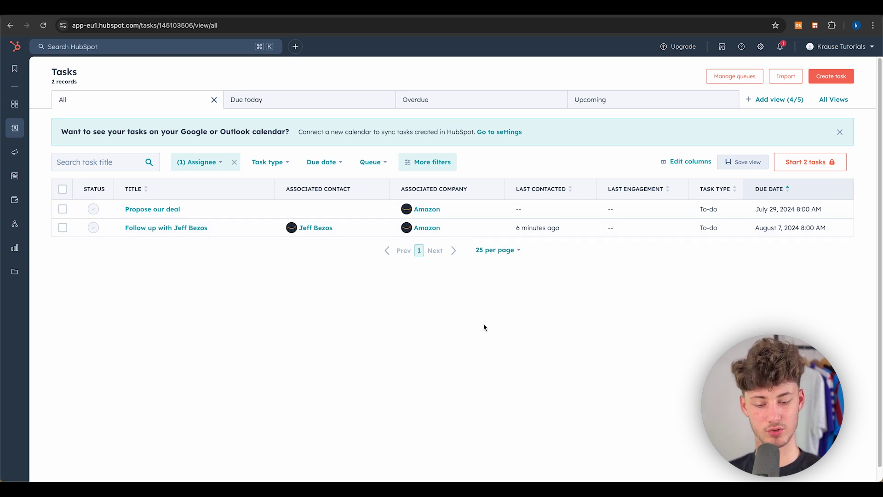
click(93, 210)
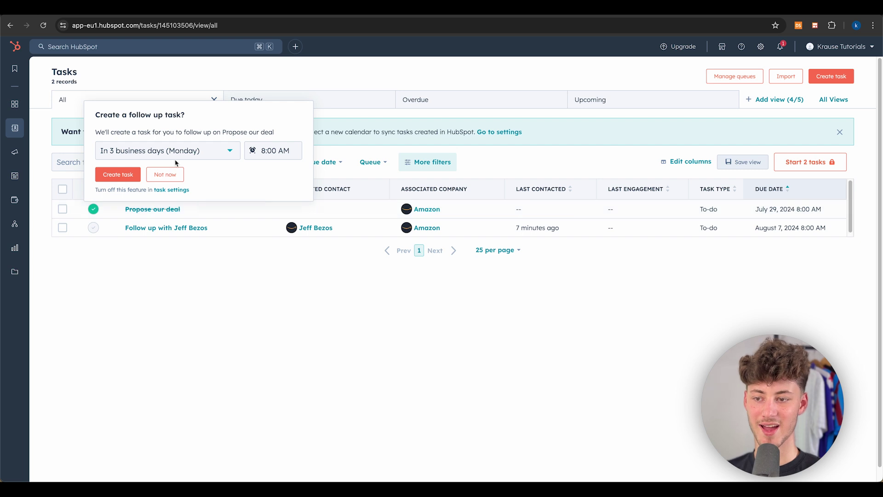
drag(94, 114, 201, 120)
click(200, 120)
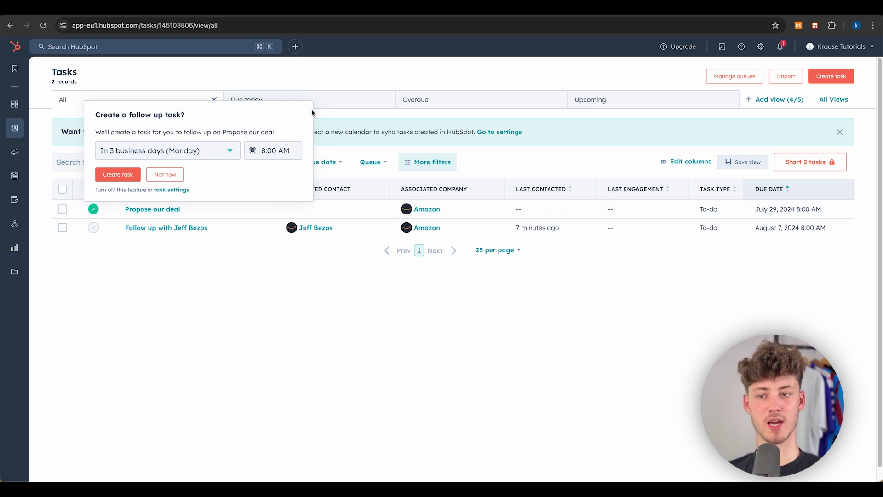
click(361, 119)
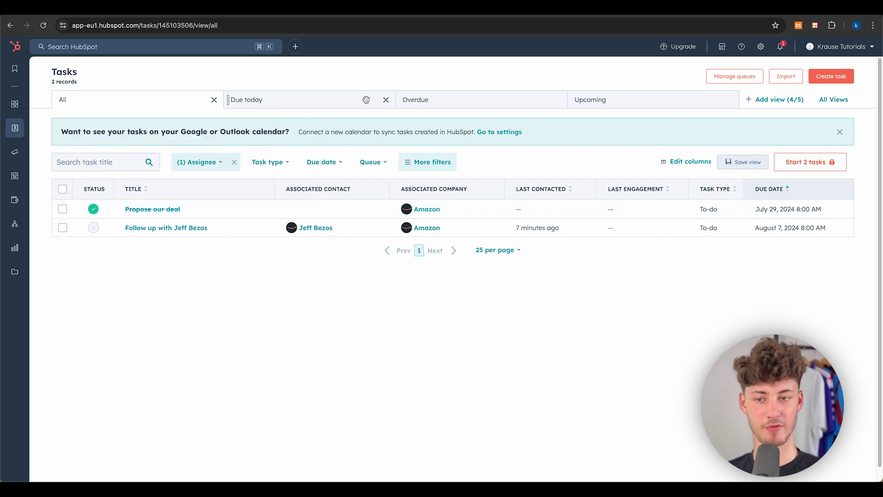
Look through the Due today, Overdue and Upcoming task views, return to All and clear its assignee filter.
click(323, 98)
click(533, 104)
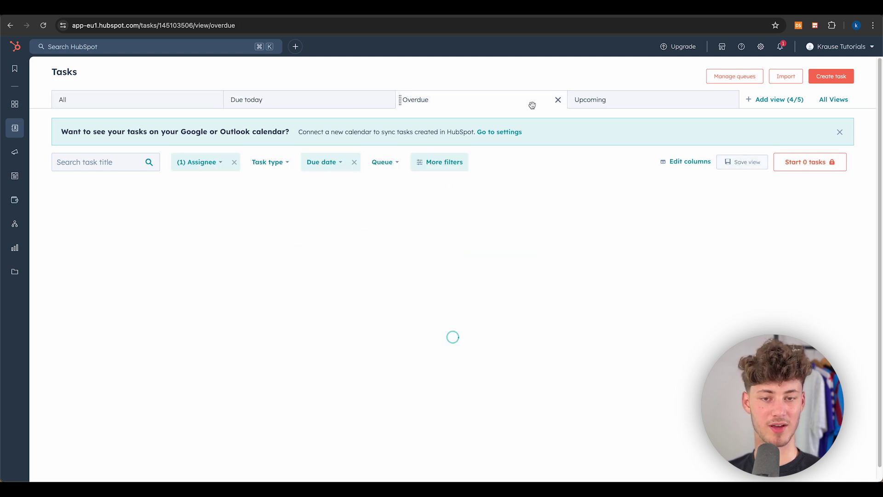
click(591, 98)
click(173, 100)
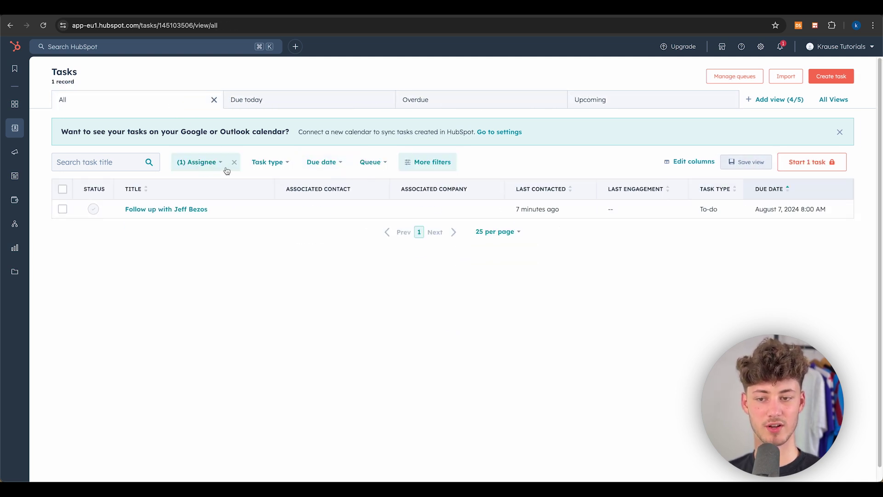
click(191, 166)
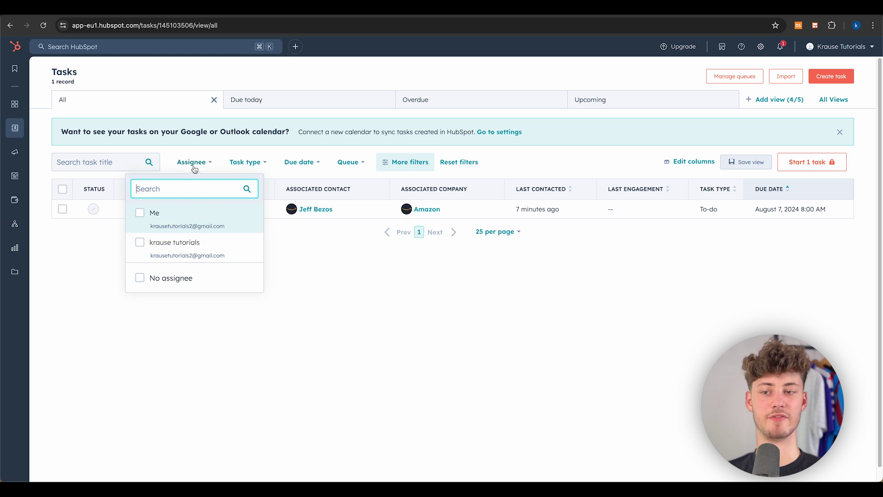
click(191, 169)
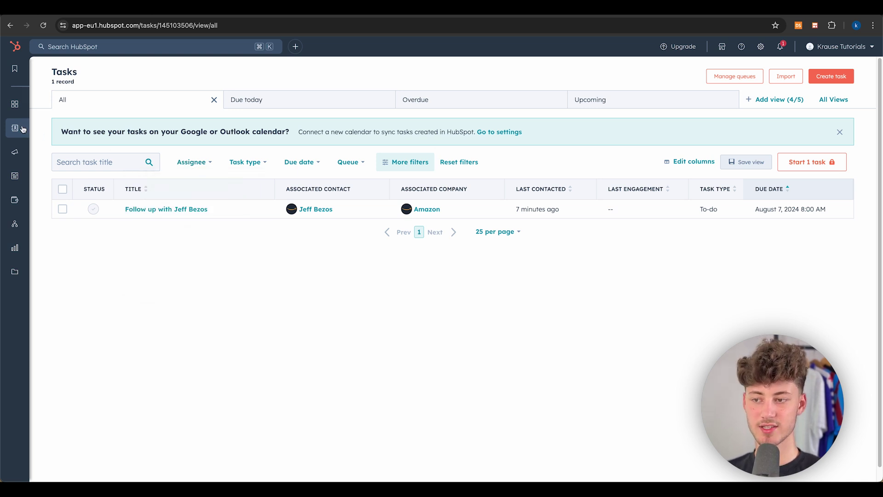
Go back to the CRM's Companies page and open the Amazon company record.
mouse_move(37, 132)
click(154, 92)
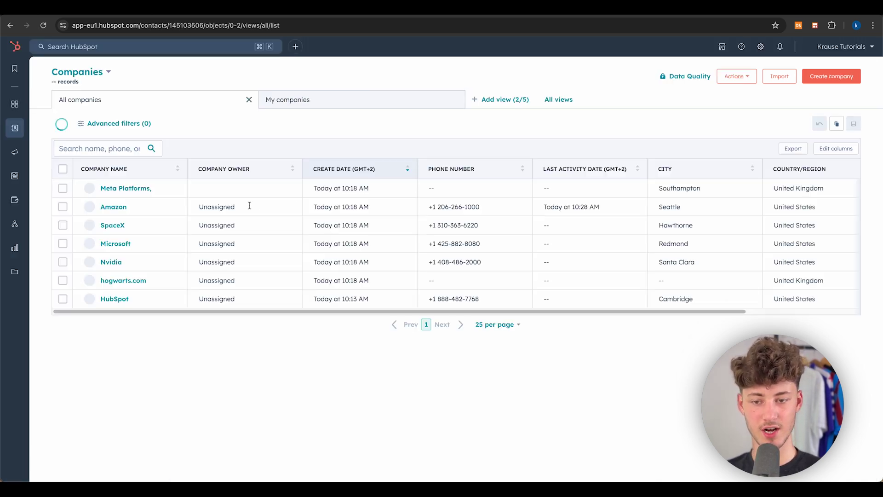
click(114, 207)
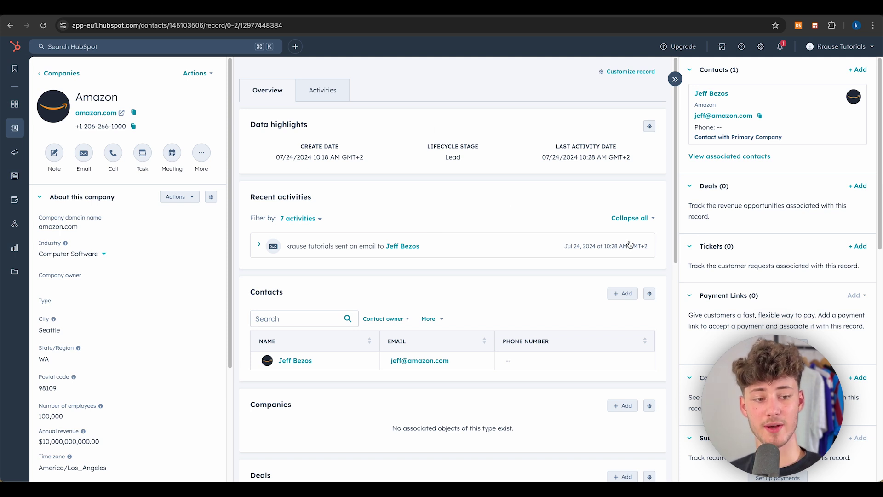
Start a new deal on the Amazon company record and name it "Amazon - Design Work".
click(858, 185)
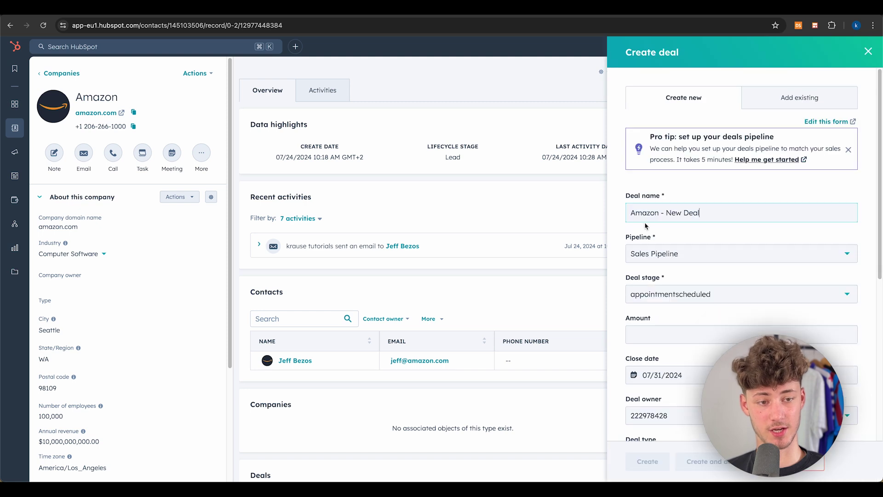
drag(619, 52, 685, 52)
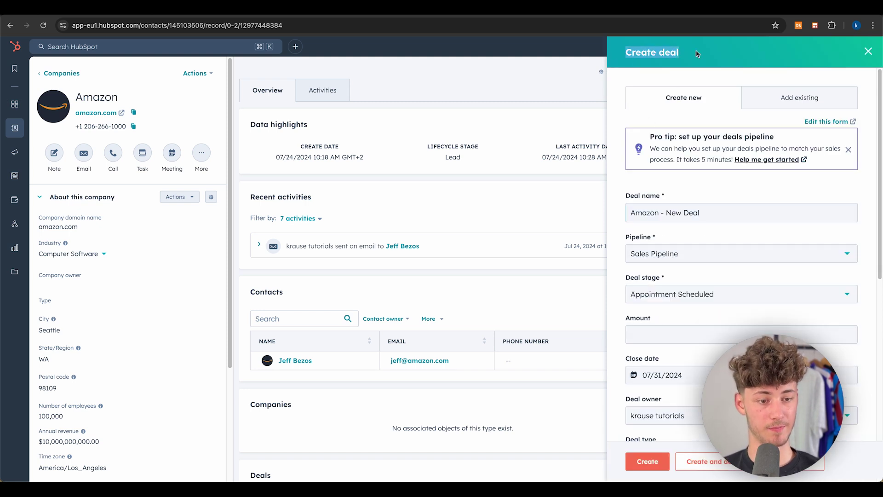
click(649, 199)
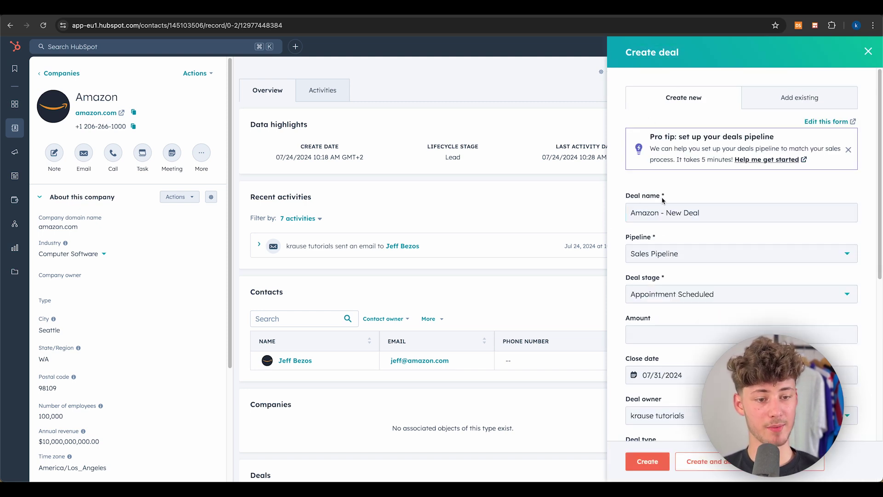
drag(633, 212, 665, 211)
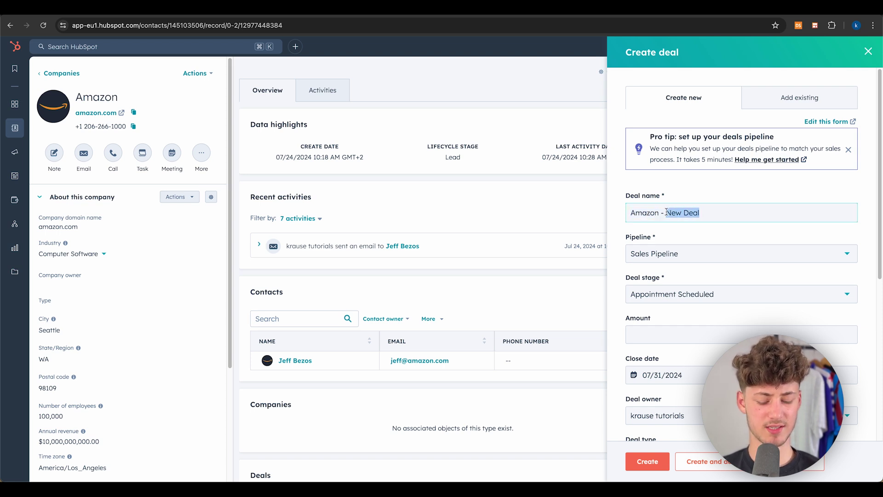
text(Design Work)
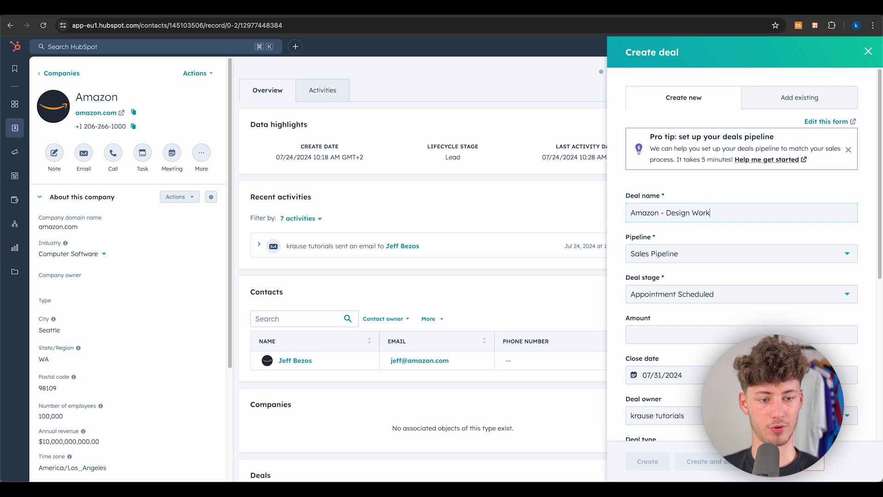
Choose Sales Pipeline for the new deal, keep the other defaults and create the deal.
click(672, 256)
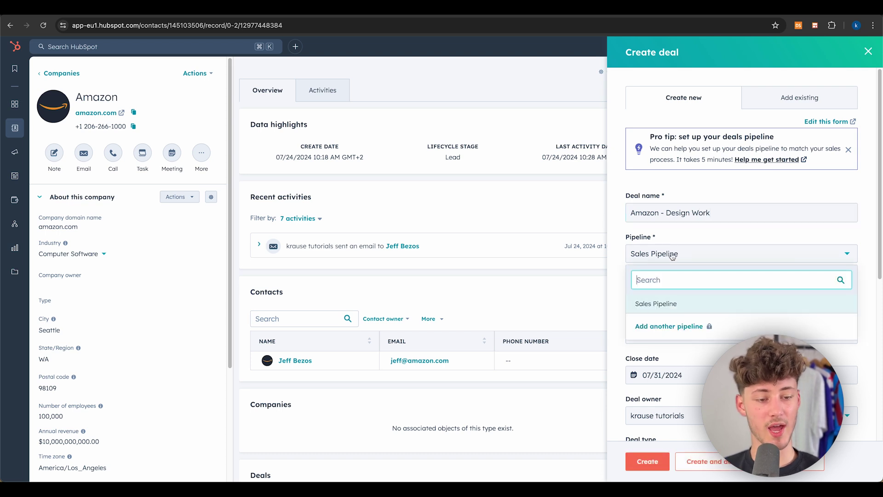
click(660, 304)
click(624, 282)
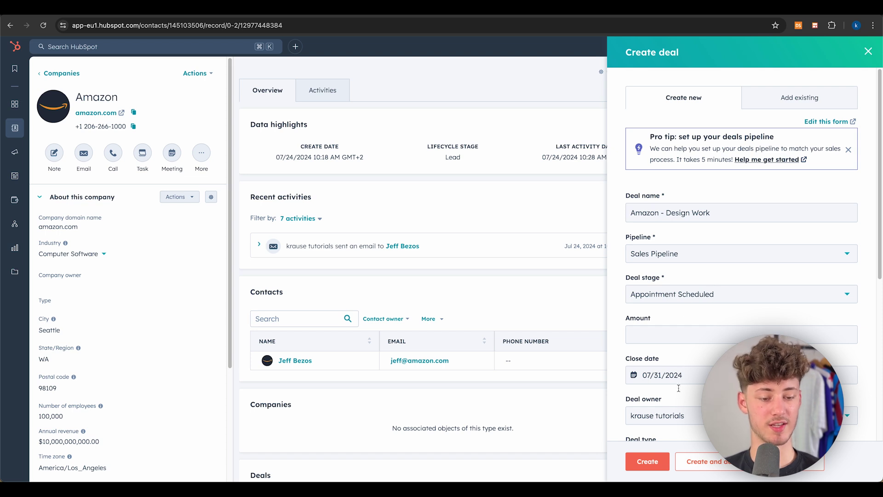
scroll(678, 391, down, 6)
click(648, 461)
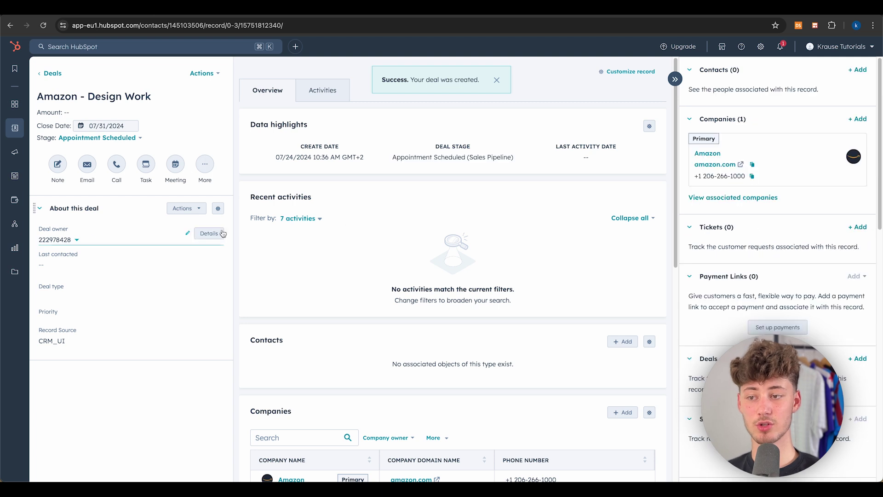
Go to the CRM's Deals page, switch it to the board view and try out moving the Amazon - Design Work card.
mouse_move(21, 130)
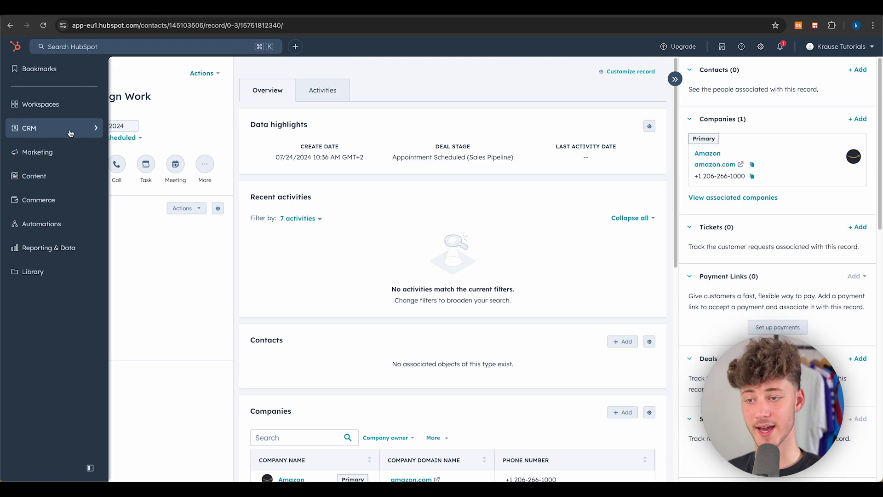
mouse_move(70, 133)
click(146, 118)
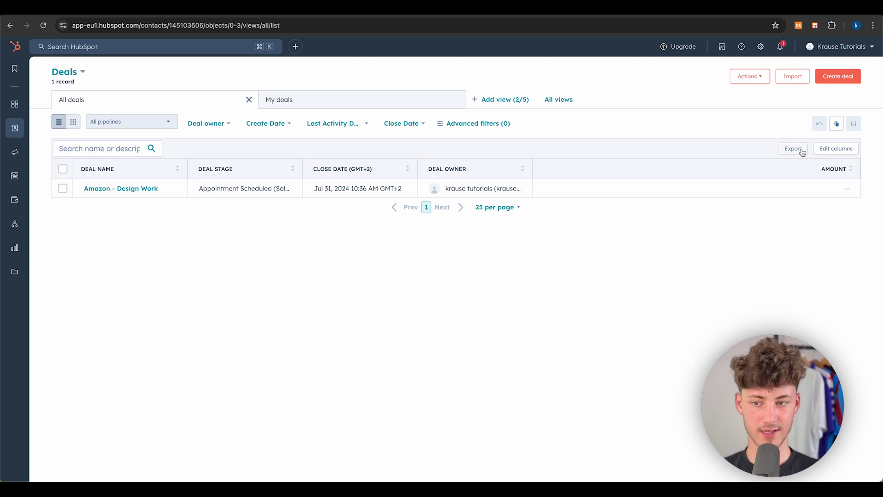
click(75, 126)
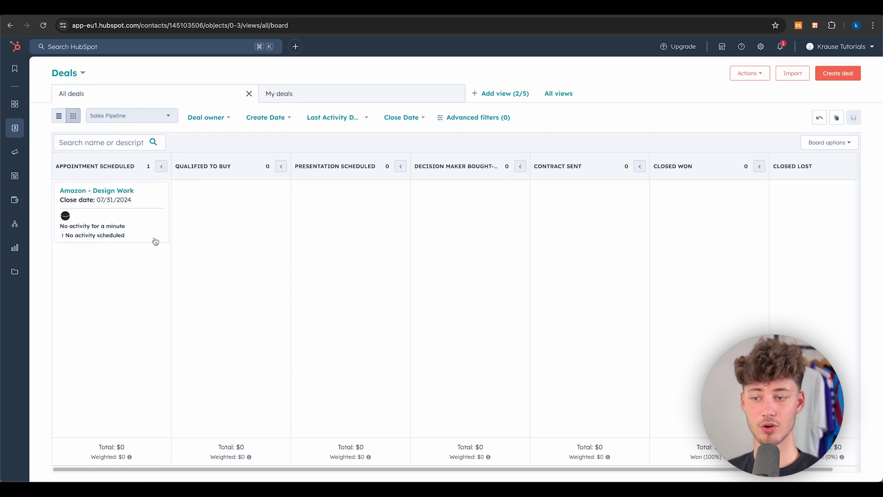
drag(122, 212, 138, 268)
drag(78, 205, 151, 272)
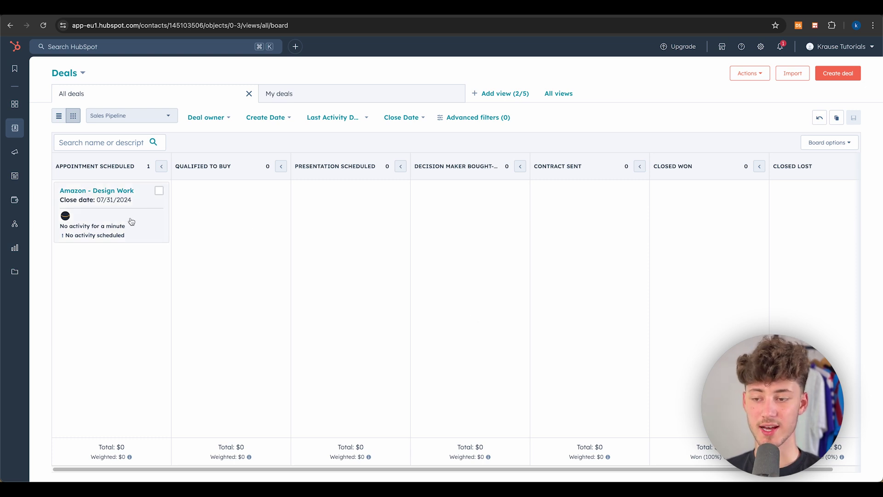
Check the deal board's card settings, cancel without saving, and collapse and re-expand the Qualified To Buy column.
click(830, 142)
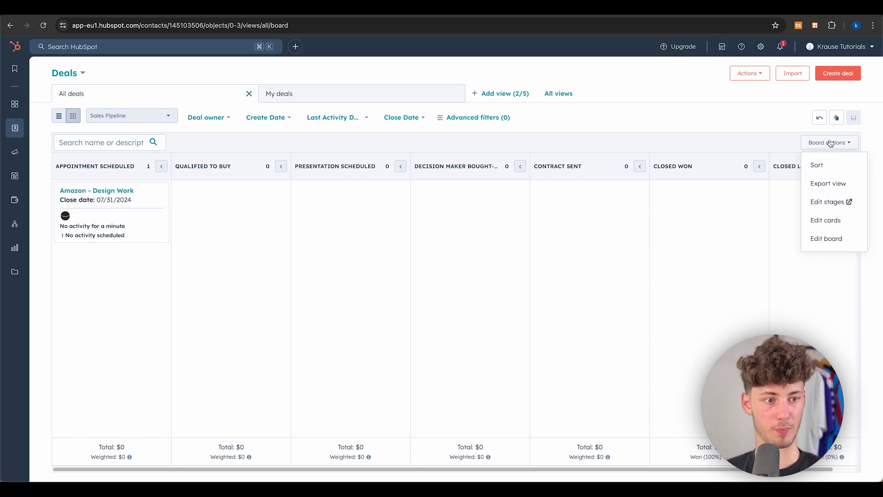
click(842, 222)
drag(629, 101, 799, 110)
click(799, 110)
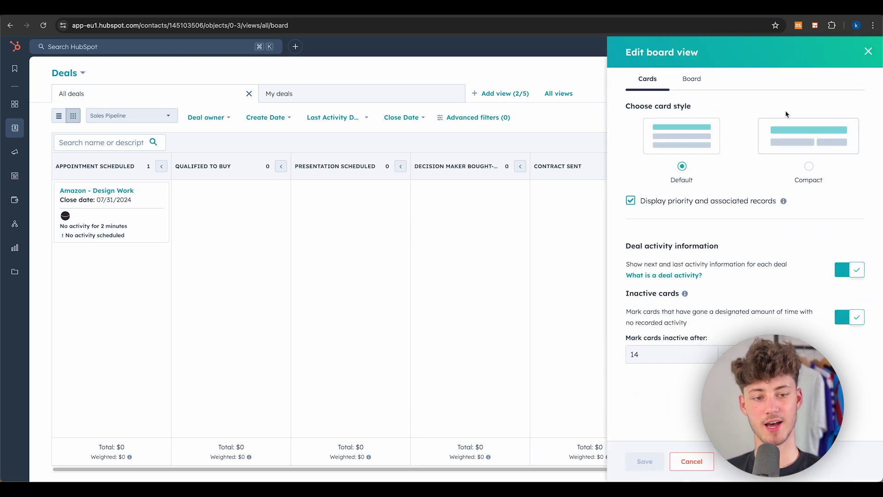
click(633, 202)
click(632, 201)
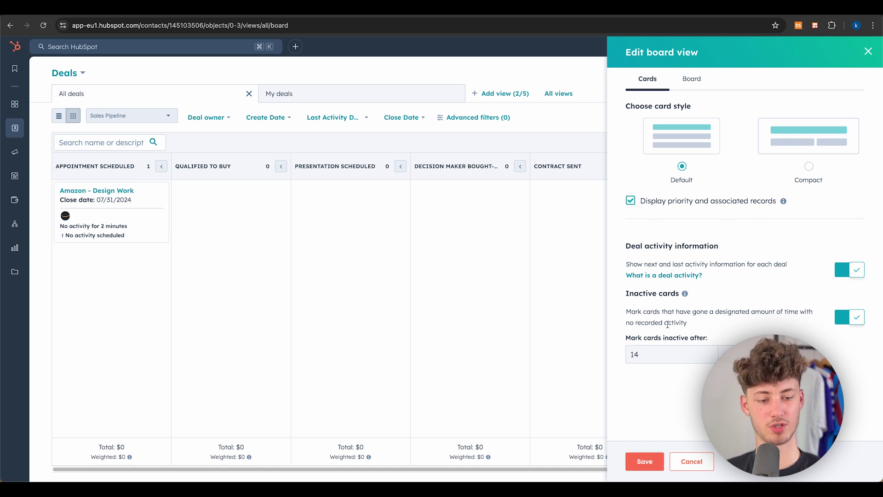
click(694, 464)
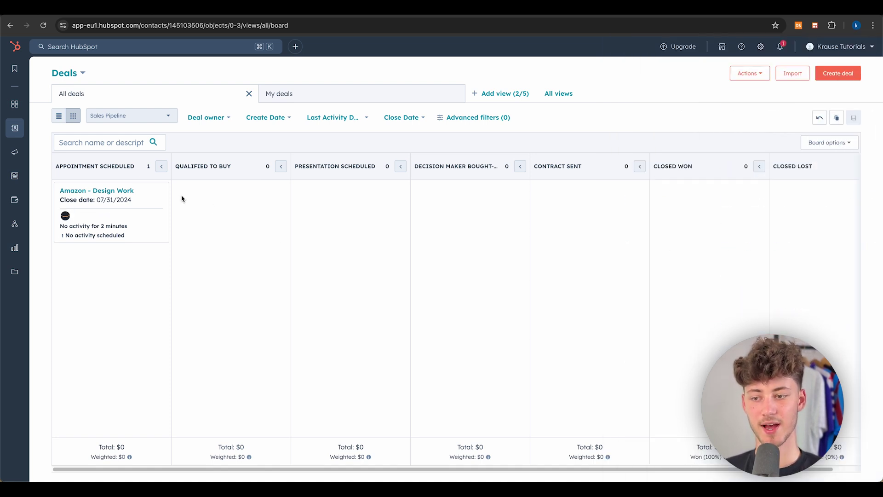
click(278, 167)
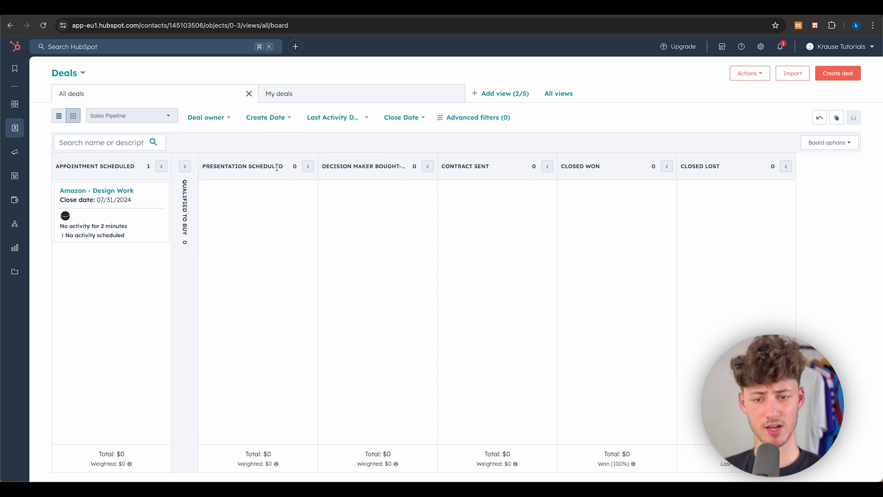
click(184, 168)
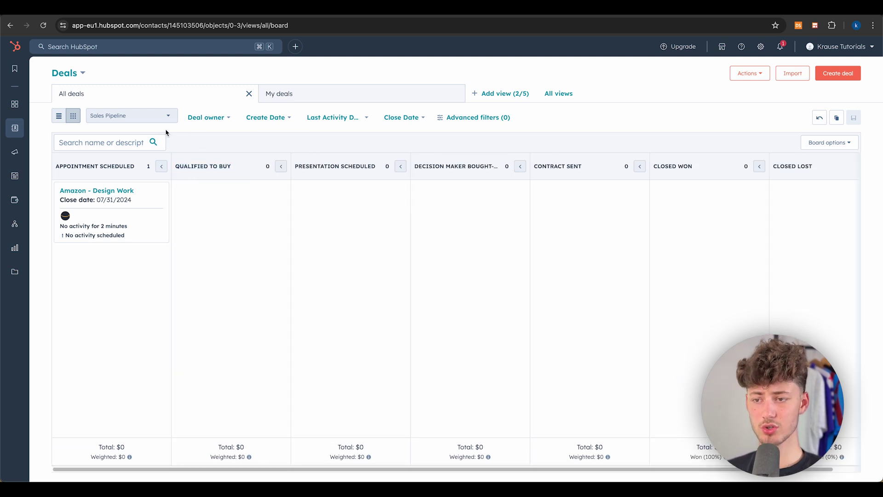
Open the deal pipeline settings from the board, dismiss the pipeline rules tip and look over the Sales Pipeline's stages.
click(138, 116)
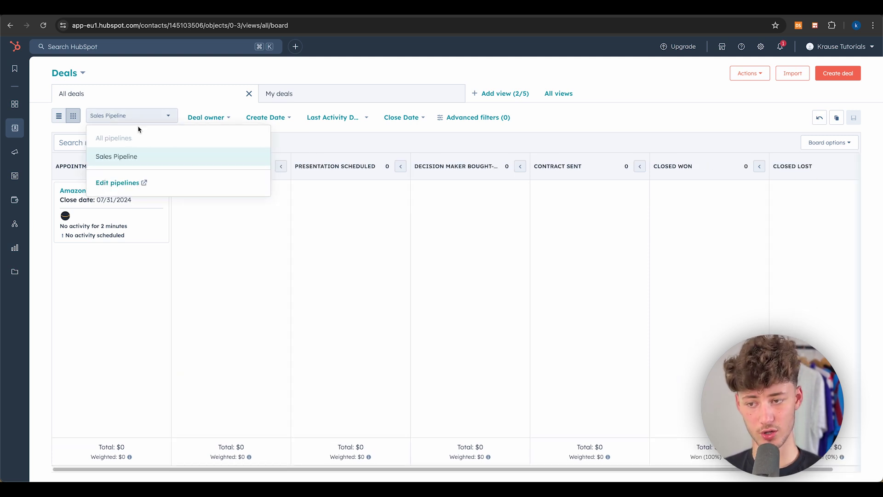
click(132, 189)
scroll(395, 282, down, 3)
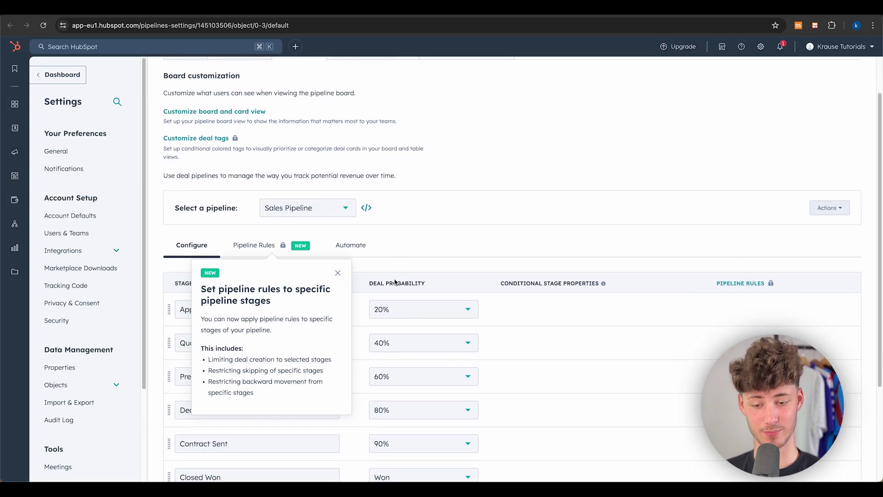
click(337, 273)
scroll(336, 247, down, 2)
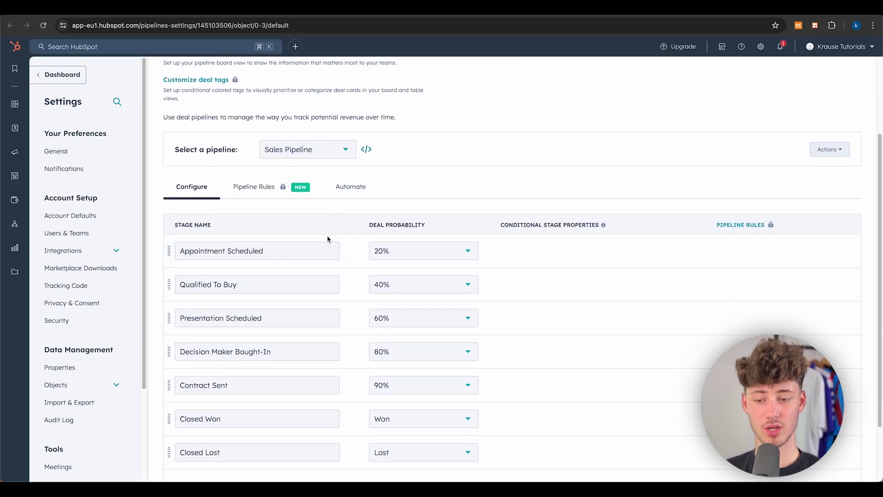
scroll(328, 239, down, 2)
Examine how the Sales Pipeline's stages can be reordered, renamed and given a deal probability, discarding any changes.
mouse_move(169, 209)
mouse_down()
mouse_move(174, 168)
mouse_move(174, 237)
mouse_move(170, 202)
mouse_up()
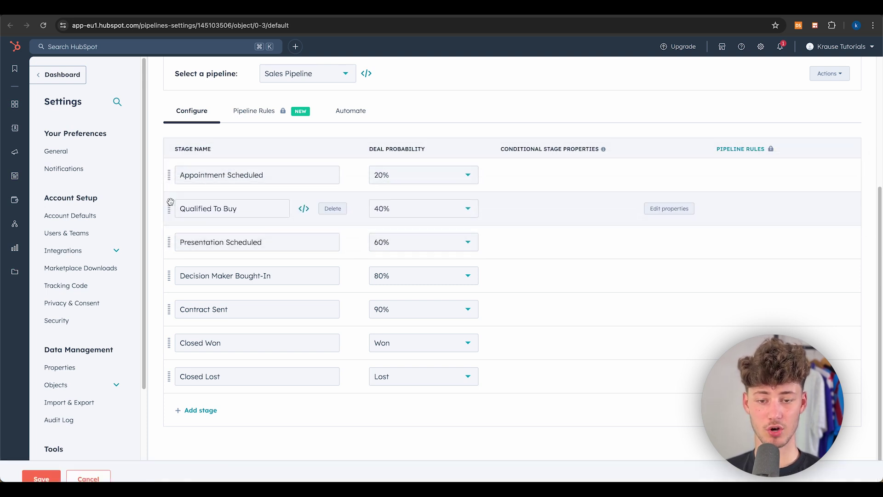
click(89, 466)
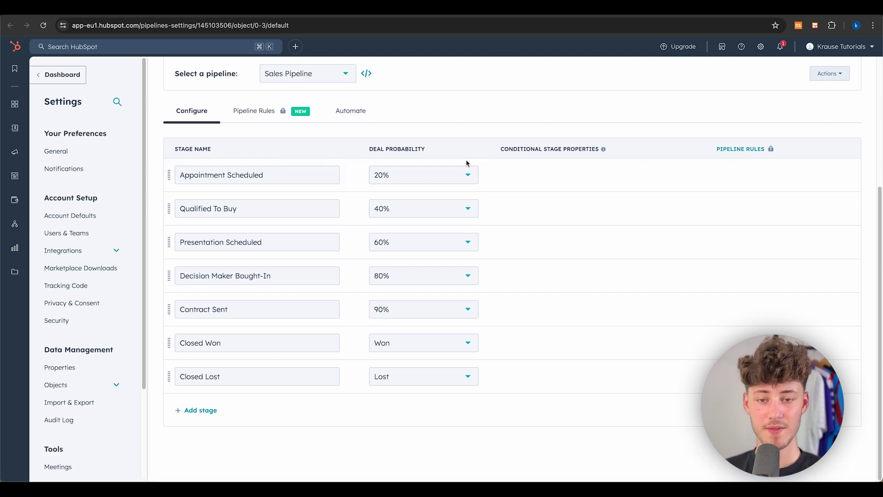
click(409, 174)
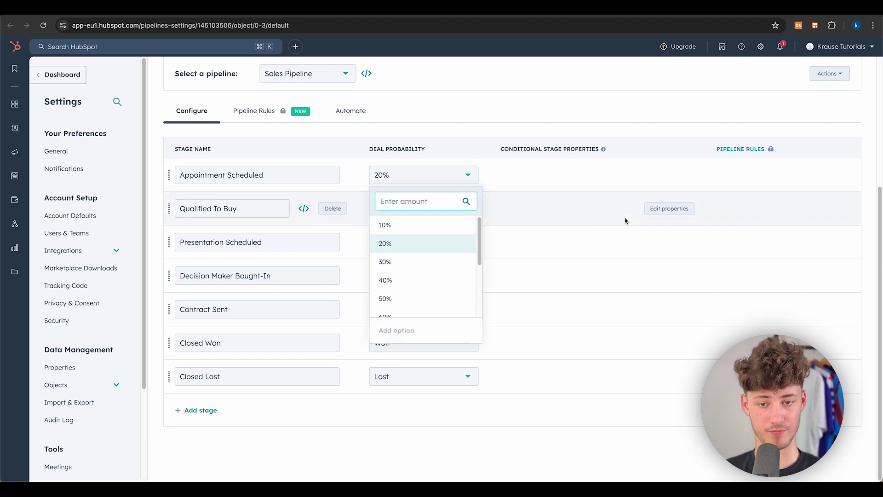
click(625, 221)
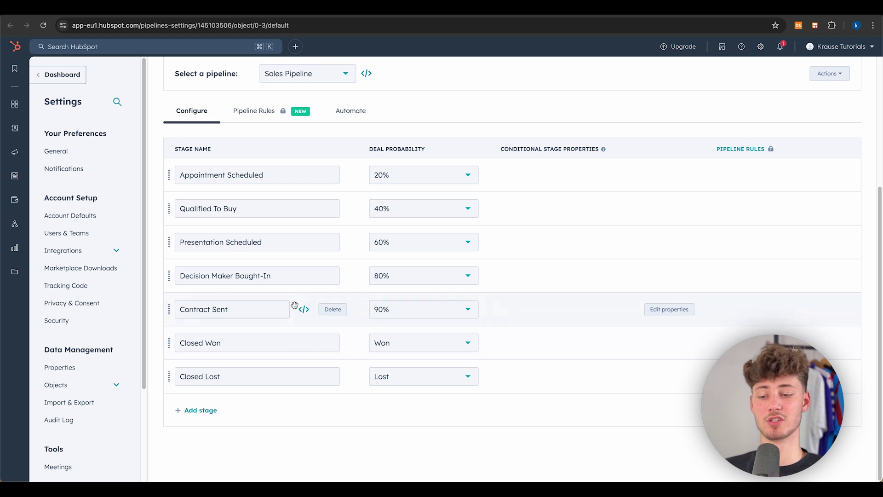
triple_click(235, 317)
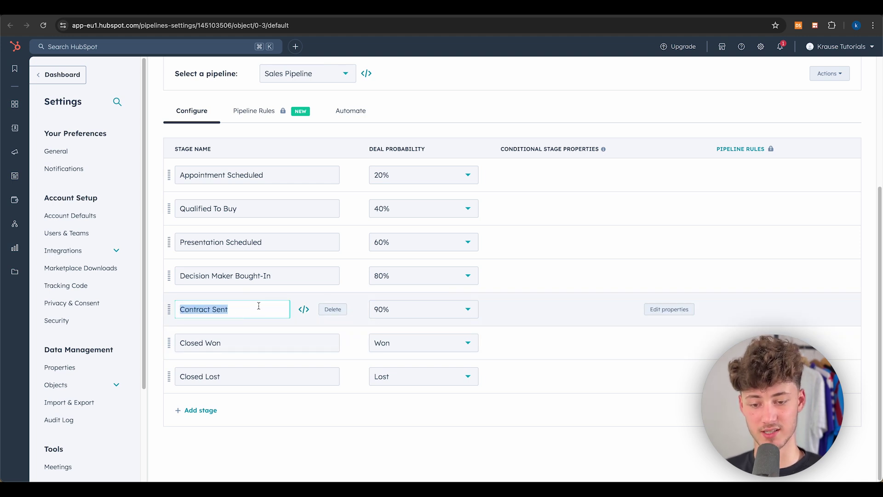
click(355, 299)
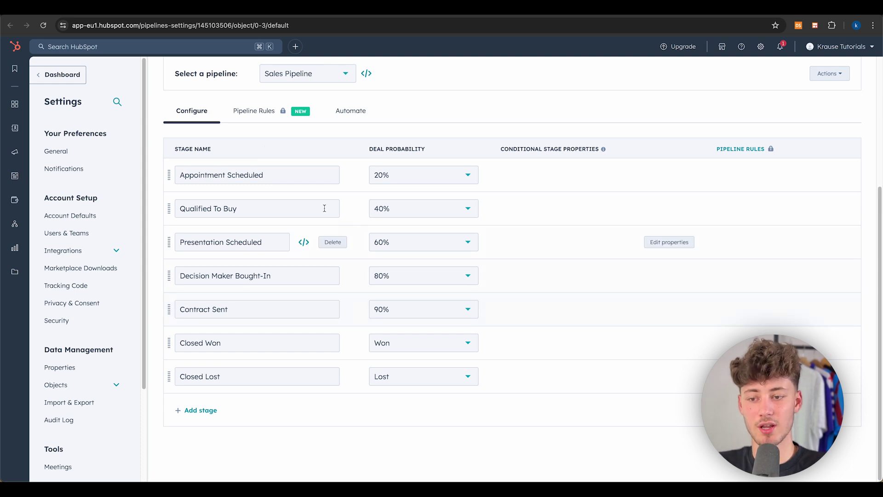
drag(271, 178, 177, 178)
click(556, 181)
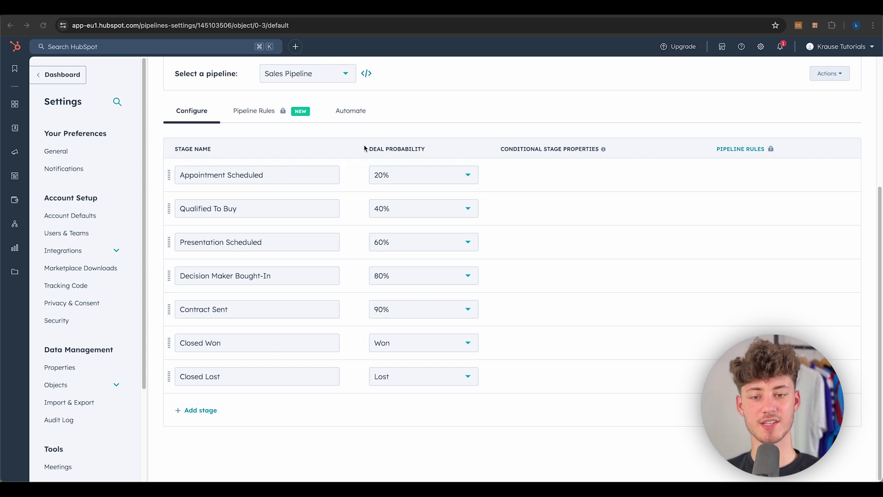
drag(384, 148, 351, 138)
Return to the deals board and move the Amazon - Design Work deal to the Closed Won stage.
click(264, 150)
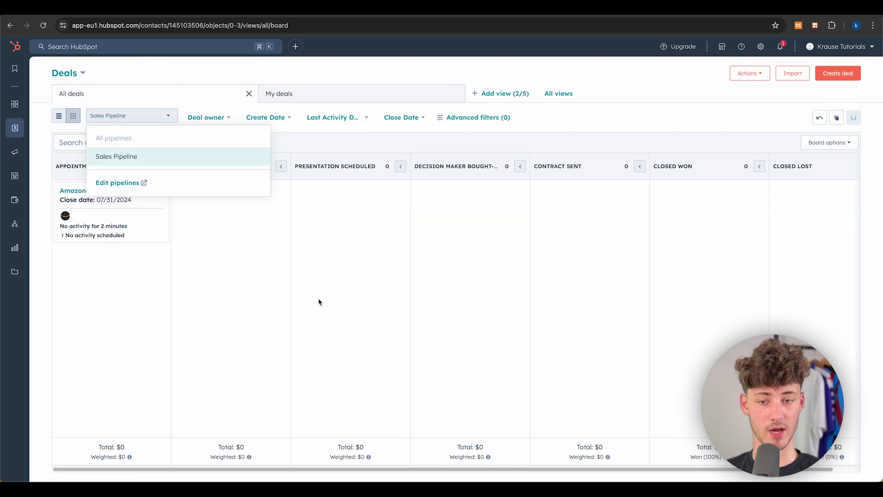
click(221, 287)
drag(130, 212, 712, 234)
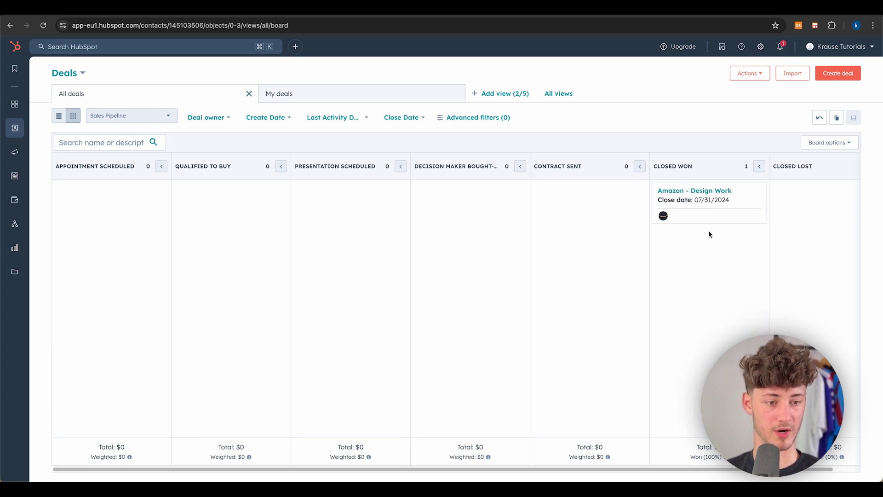
Preview the Amazon - Design Work deal, move it to the Presentation Scheduled stage and look over its details.
click(688, 213)
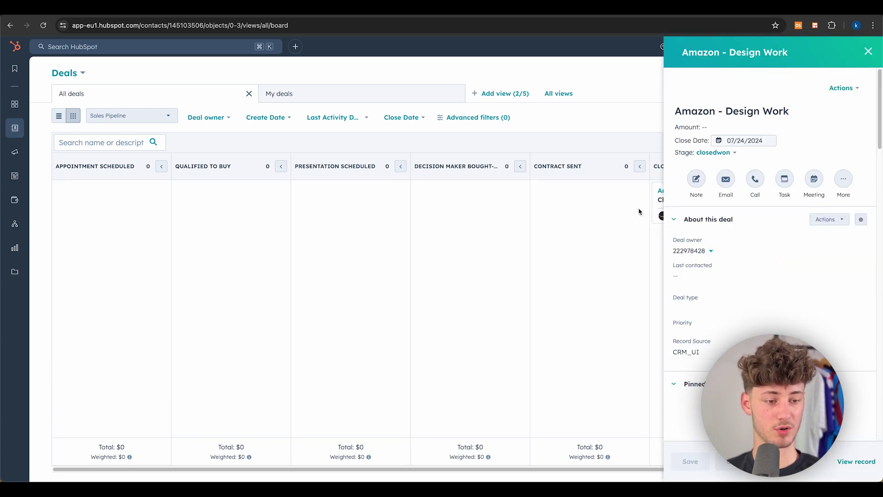
drag(661, 210, 331, 212)
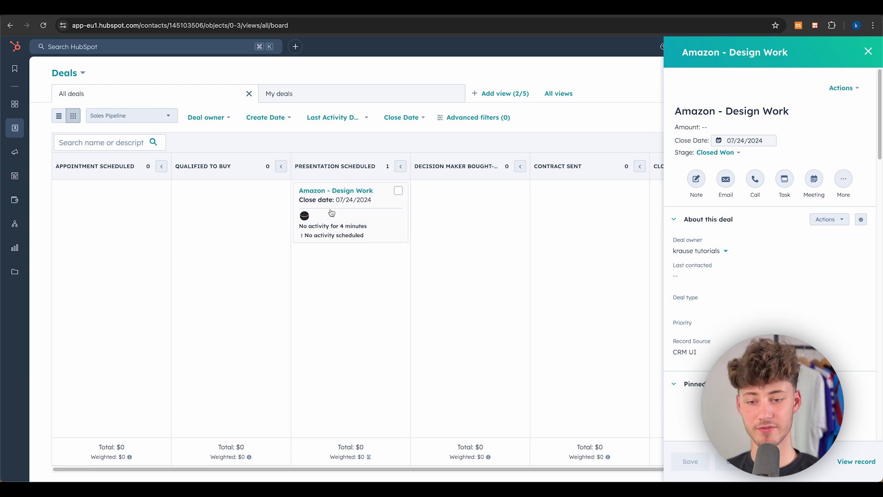
scroll(725, 257, down, 5)
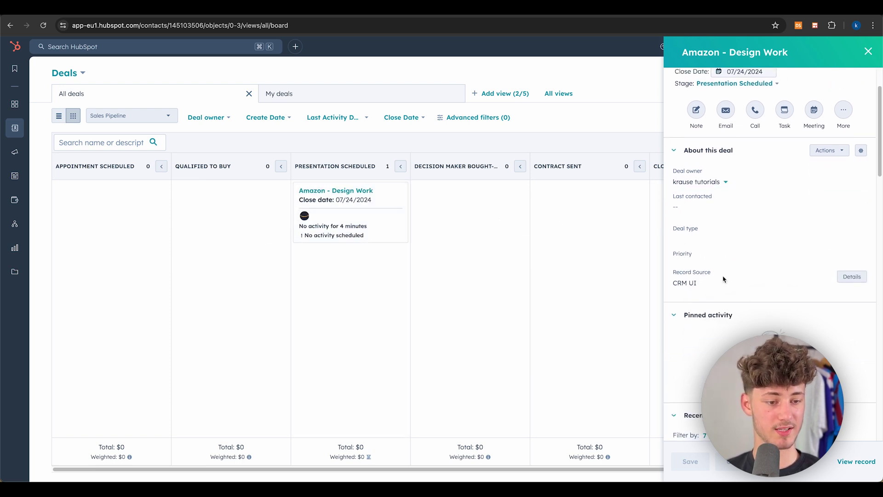
scroll(723, 279, up, 10)
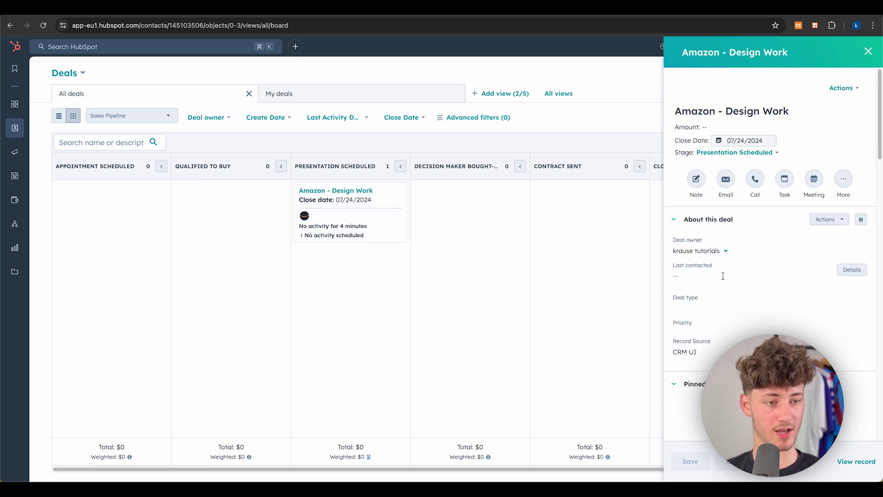
Open the full record of the Amazon - Design Work deal and set its deal amount to $100,000.
click(376, 199)
click(336, 190)
click(222, 95)
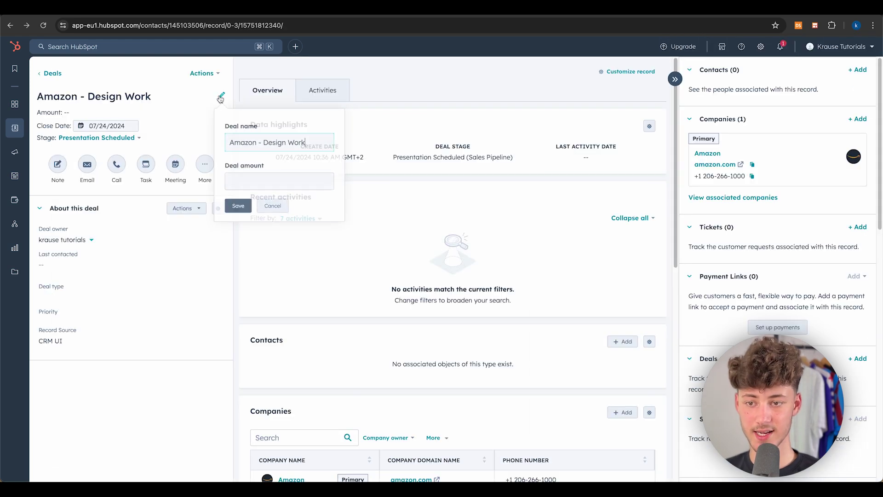
click(254, 183)
text(100,000.0)
key(BackSpace)
click(242, 216)
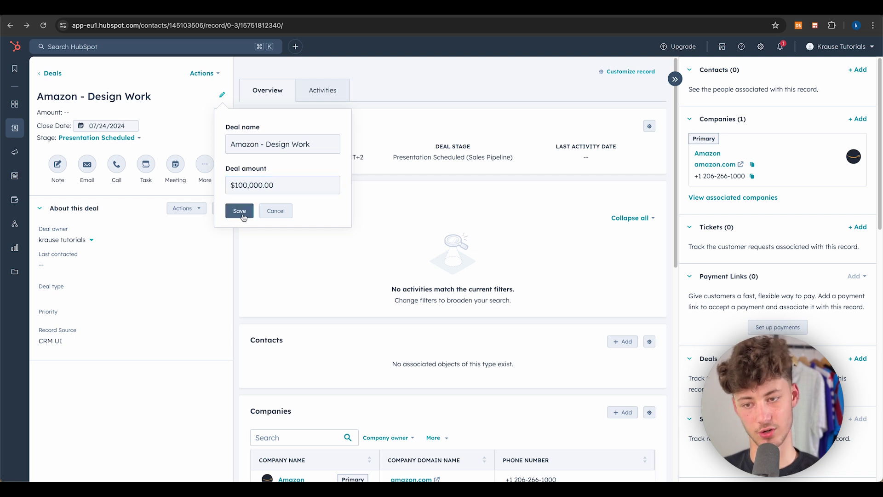
Return to the deals board and move the Amazon - Design Work deal between Closed Won and Decision Maker Bought-In, ending in Closed Won.
click(53, 76)
drag(360, 229, 672, 195)
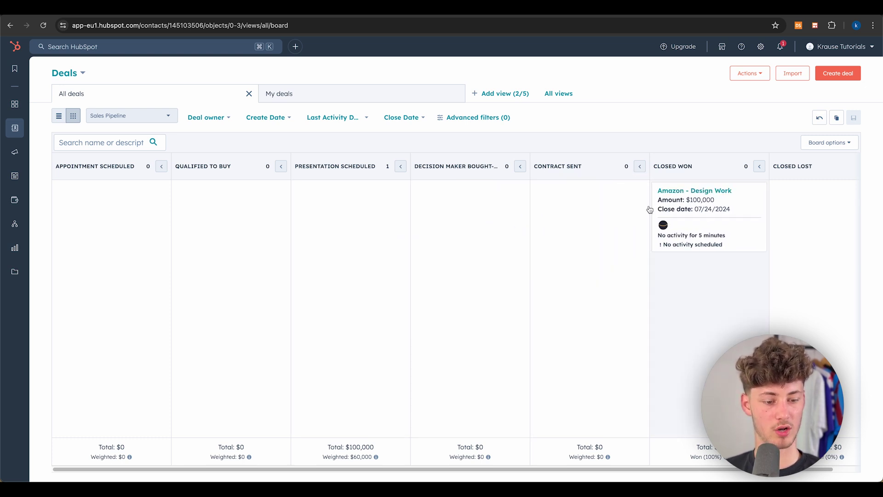
drag(714, 224, 474, 225)
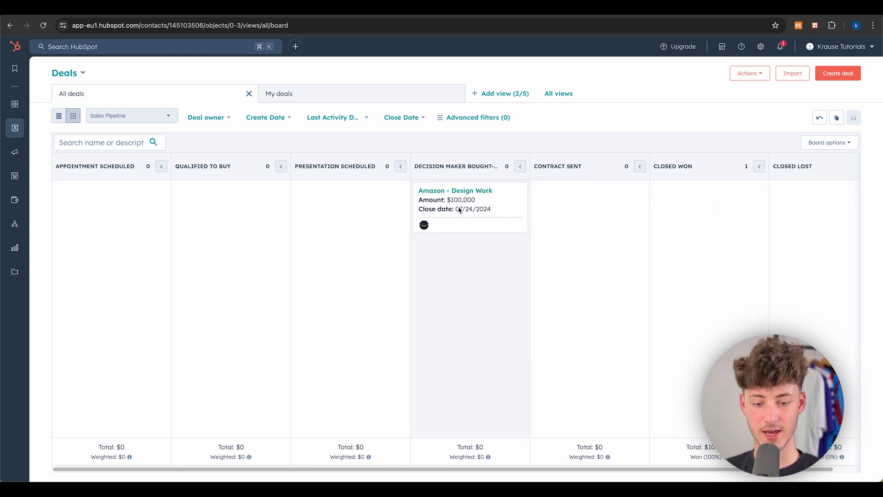
mouse_move(454, 458)
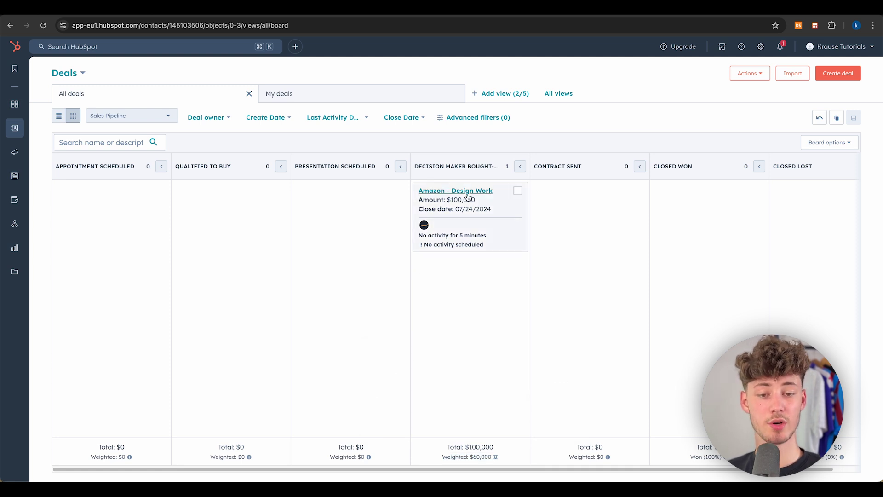
drag(474, 207, 695, 164)
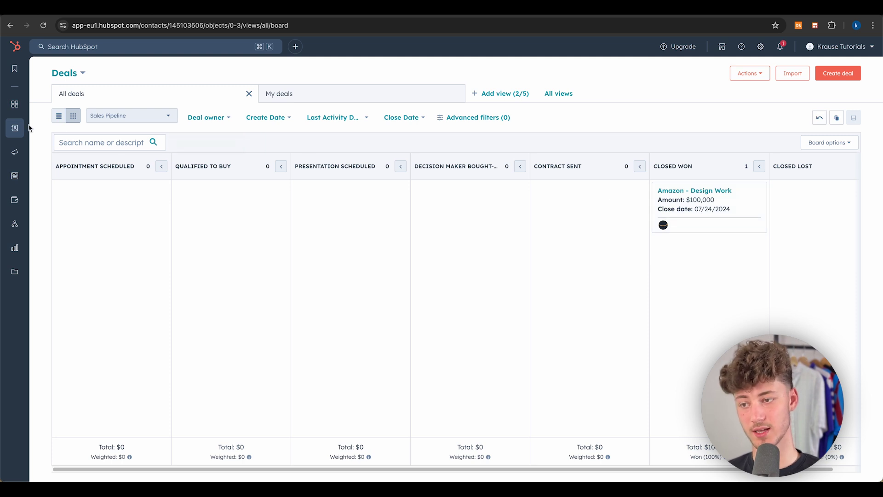
Go to the dashboards area of Reporting & Data and choose to set up the first dashboard without guided help.
mouse_move(39, 138)
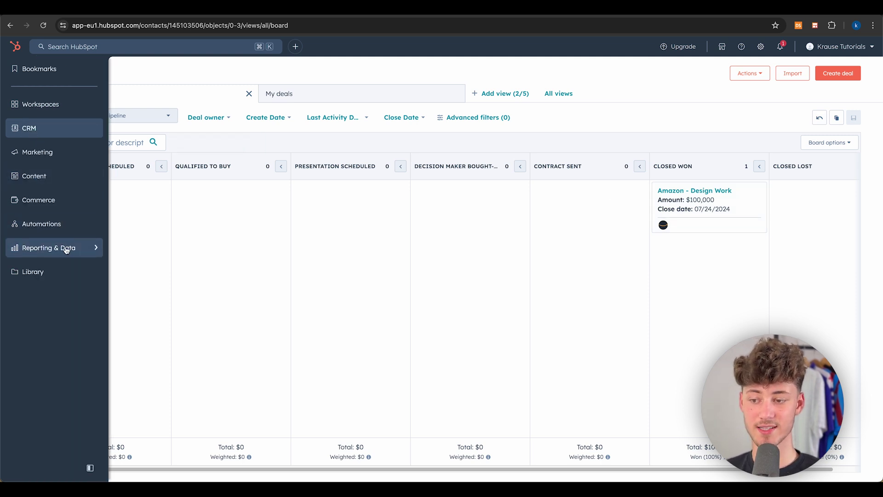
mouse_move(66, 250)
click(149, 75)
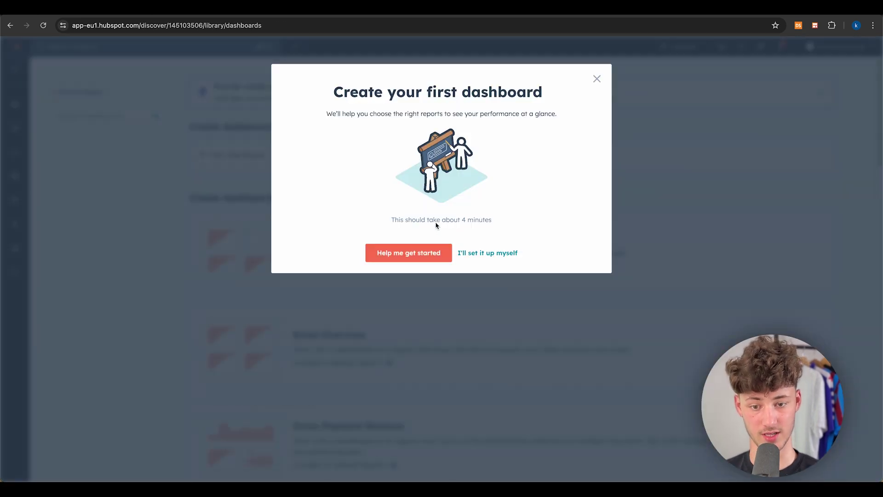
click(488, 253)
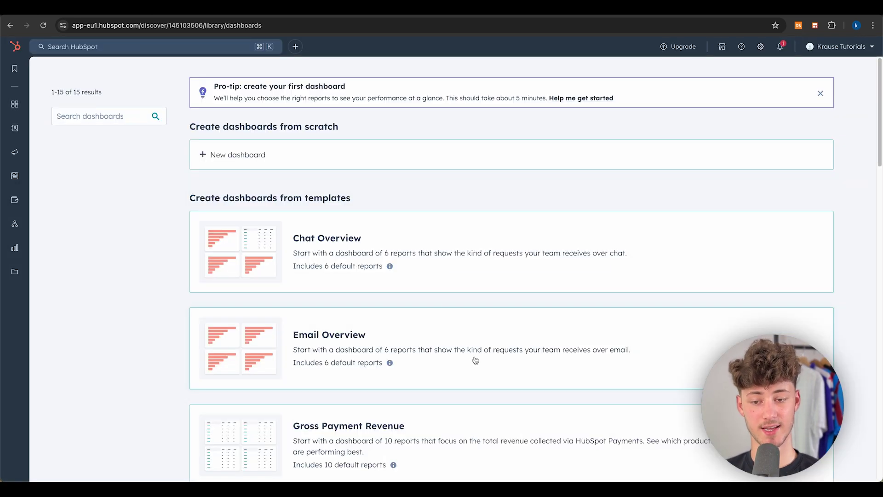
Create a dashboard named Sales from the Sales template with all five reports, letting everyone view and edit it.
scroll(474, 361, down, 5)
scroll(474, 361, down, 5)
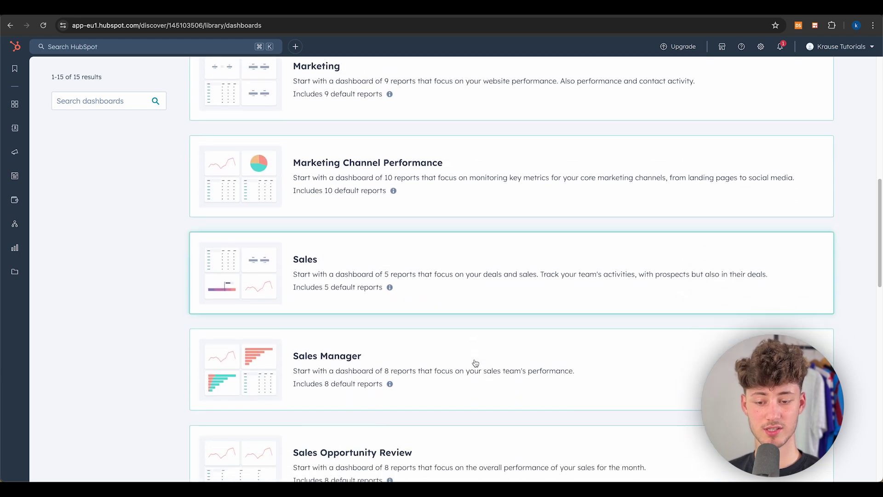
click(363, 235)
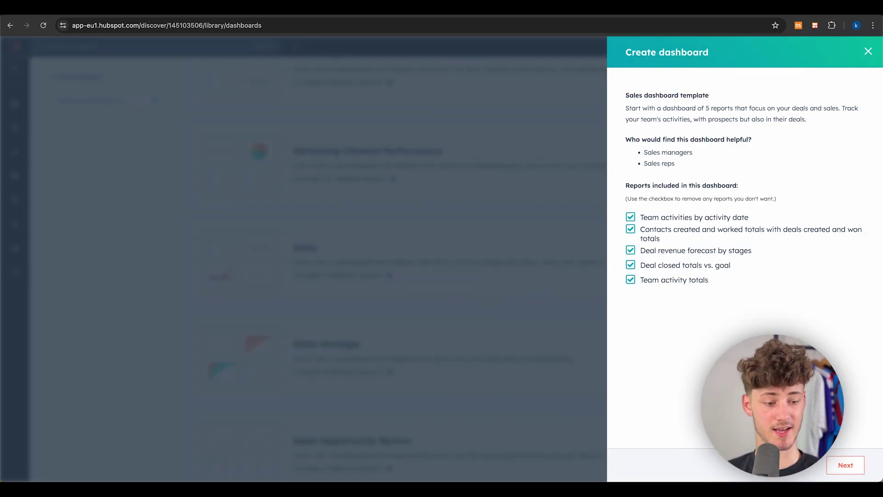
click(848, 466)
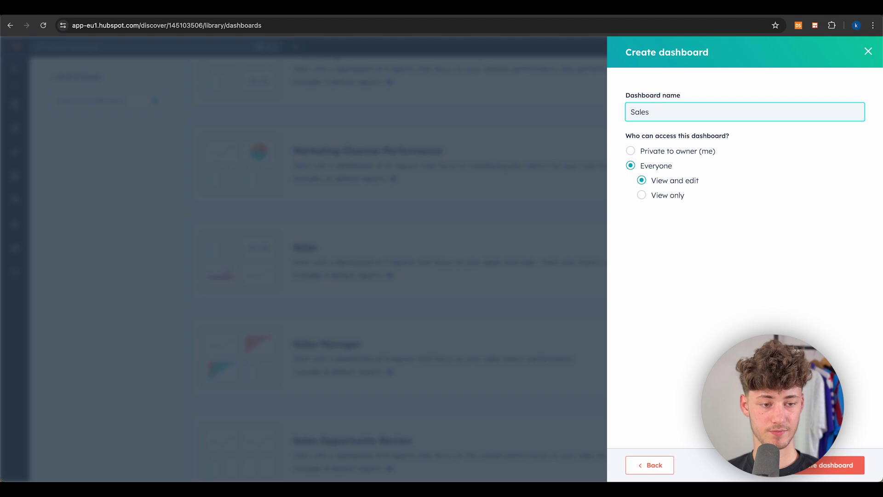
click(845, 465)
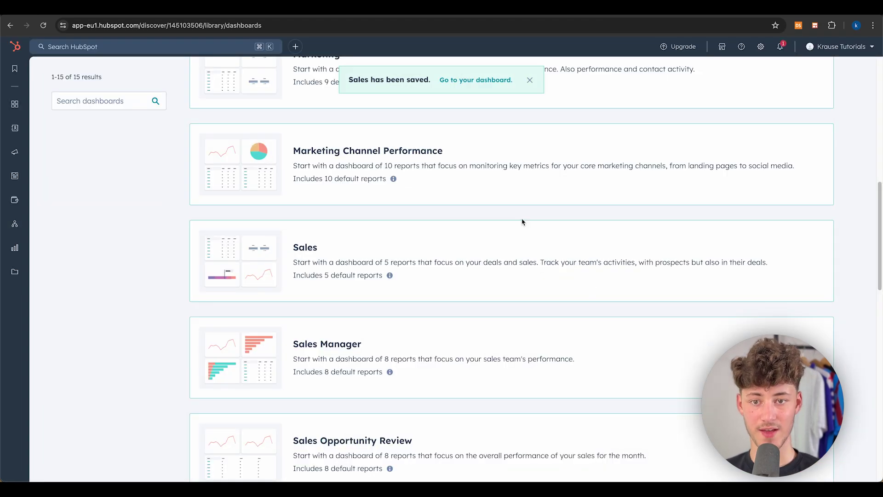
Open the newly saved Sales dashboard and look over its reports.
scroll(522, 221, up, 5)
click(471, 82)
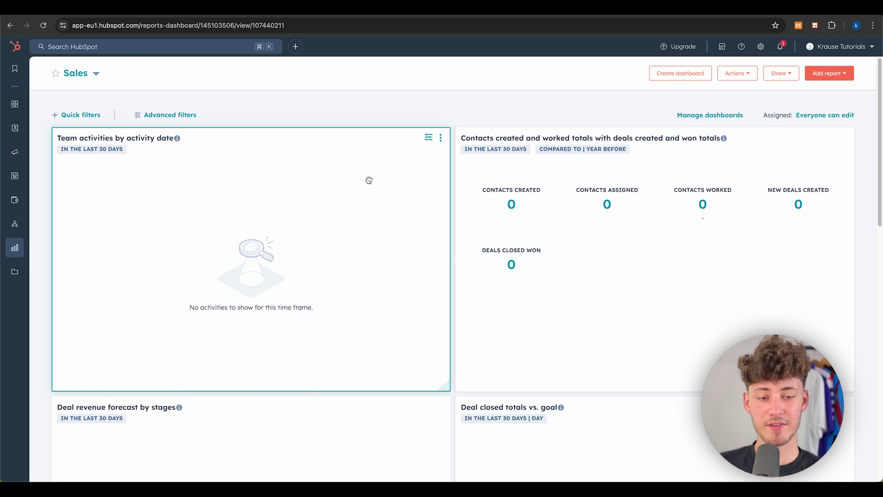
scroll(600, 213, down, 10)
scroll(594, 221, up, 10)
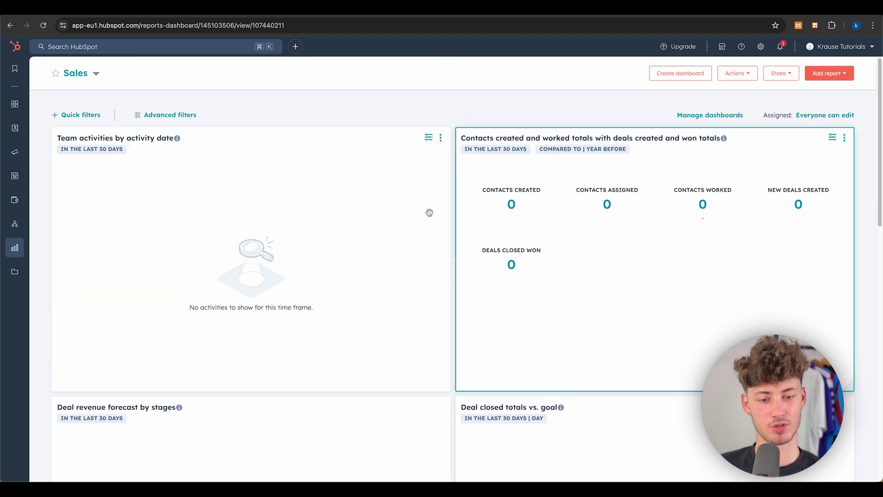